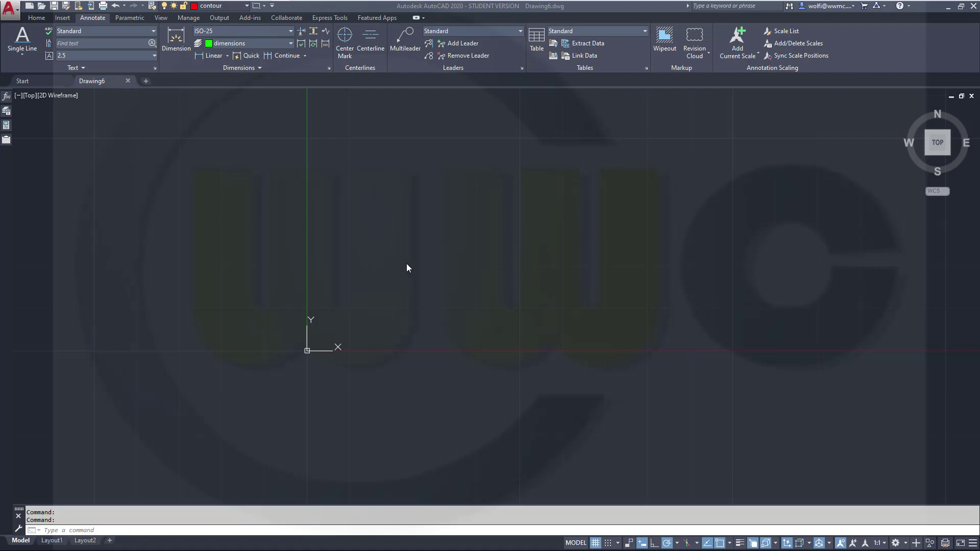
# - Draw a circle of radius 9 centred at 37.5,-55 on the contour layer
pyautogui.click(36, 17)
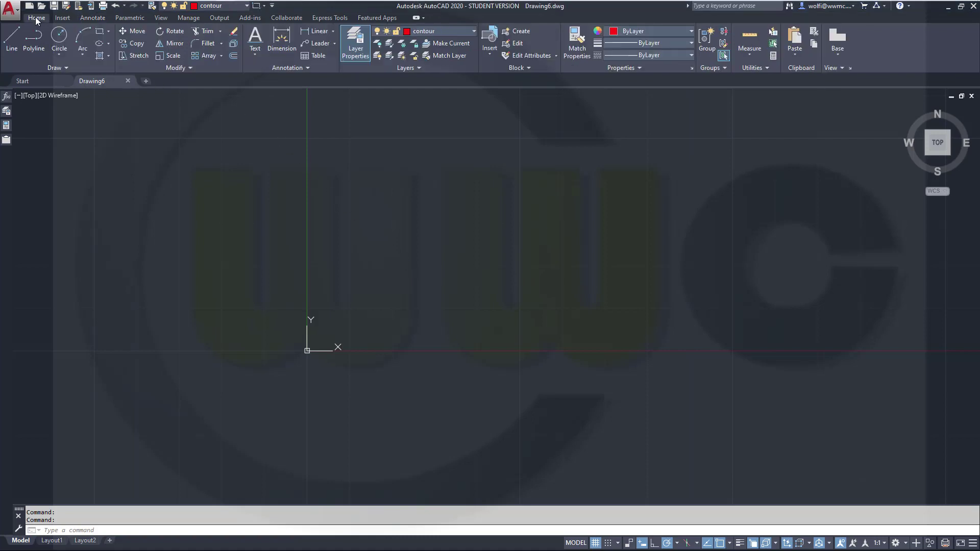
pyautogui.click(57, 37)
pyautogui.scroll(-2, 493, 394)
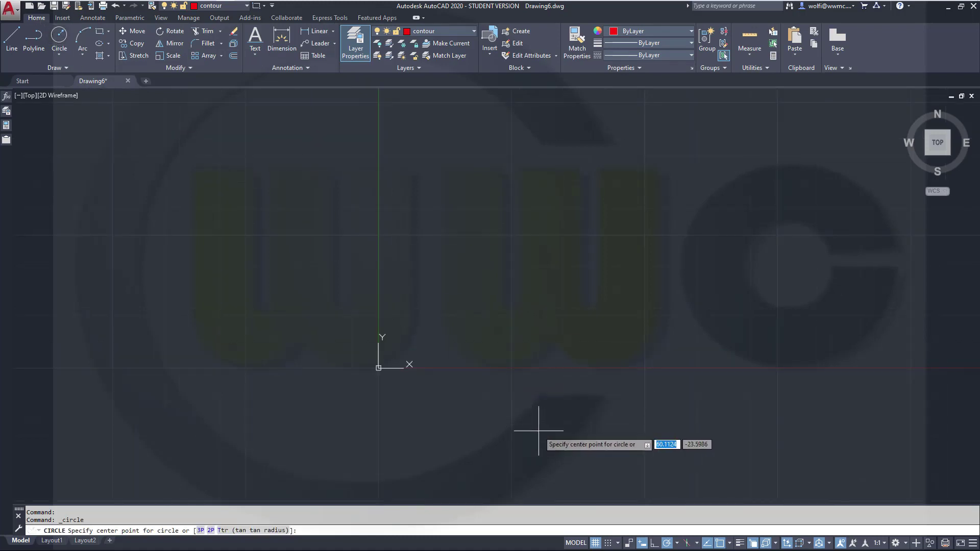
pyautogui.moveTo(539, 431)
pyautogui.mouseDown(button='middle')
pyautogui.moveTo(537, 337)
pyautogui.moveTo(526, 324)
pyautogui.mouseUp(button='middle')
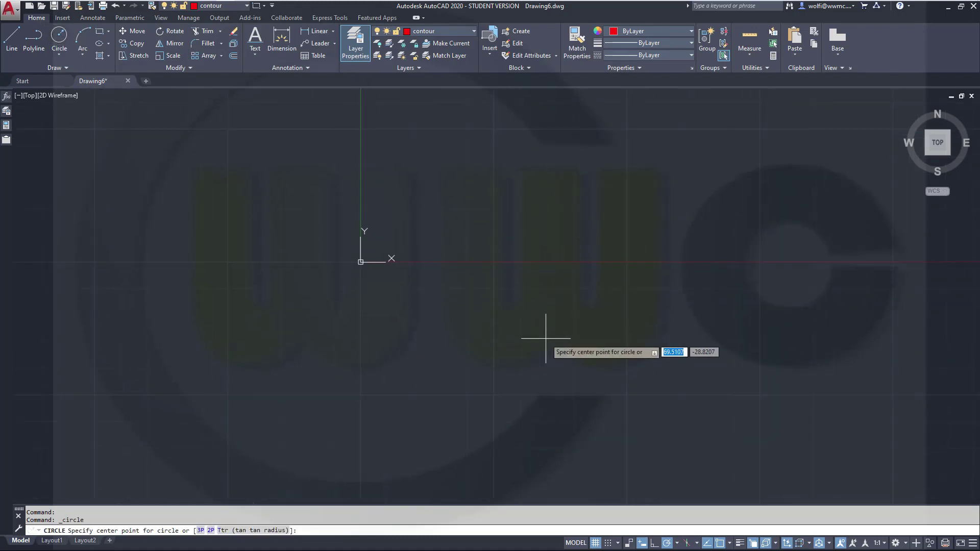
pyautogui.write('37.5')
pyautogui.press('Tab')
pyautogui.write('-55')
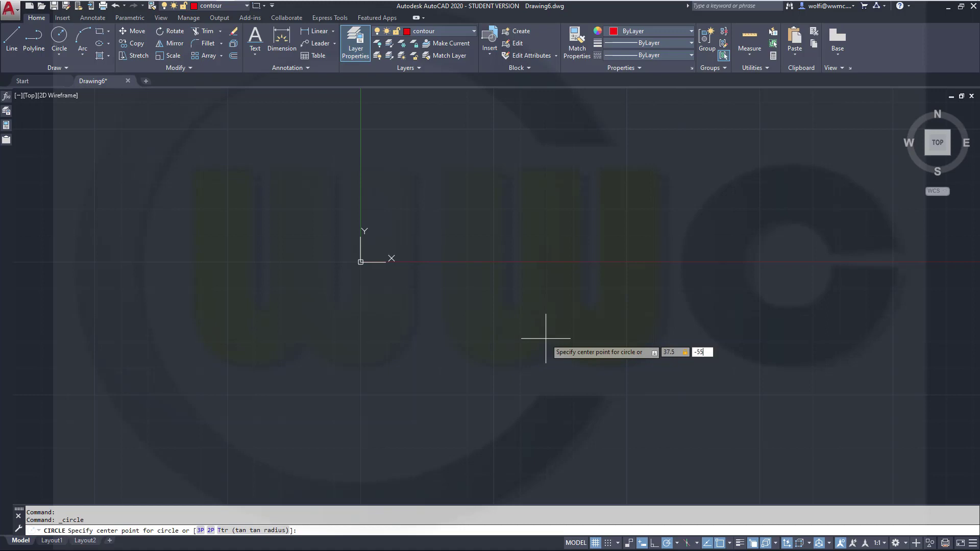
pyautogui.press('Return')
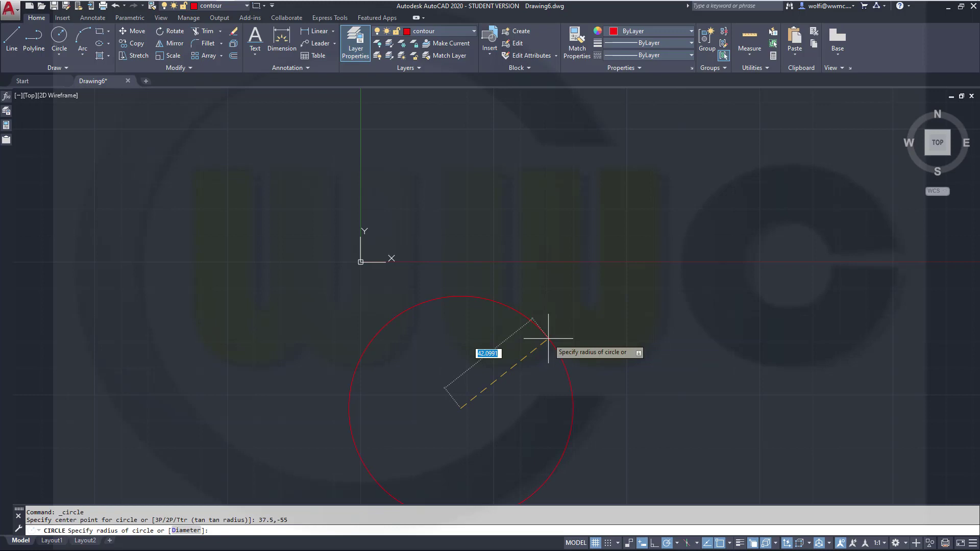
pyautogui.write('9')
pyautogui.press('Return')
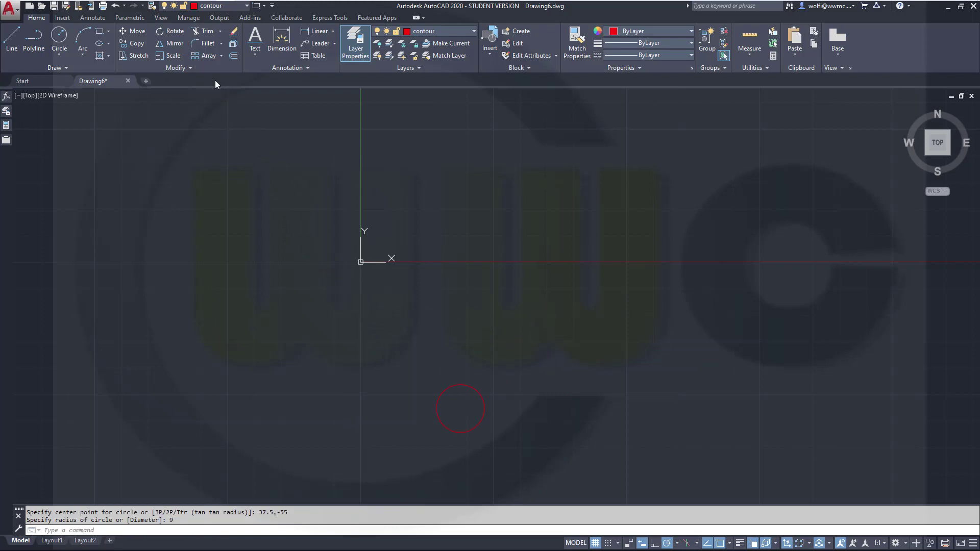
# - Start a rectangular array of the radius 9 circle with 2 columns spaced -75 apart
pyautogui.click(207, 57)
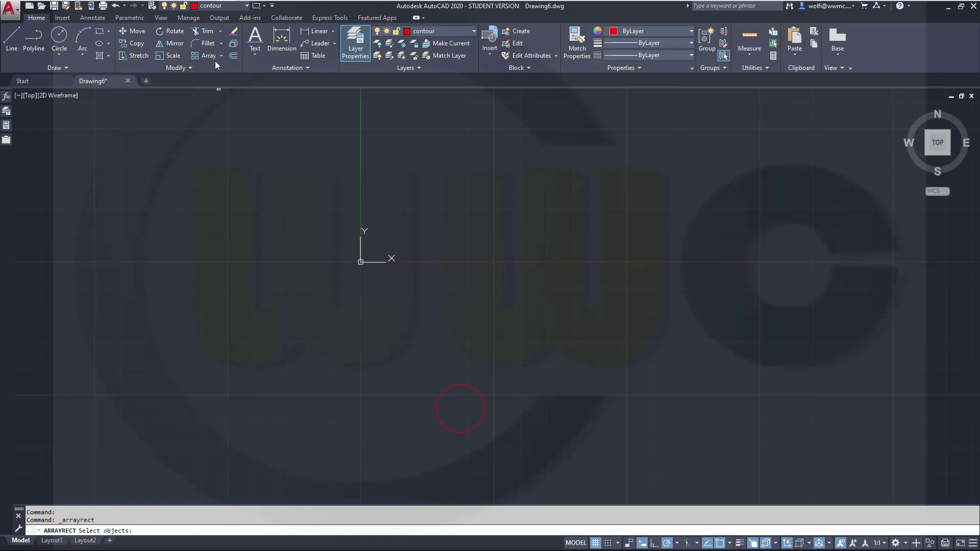
pyautogui.click(475, 387)
pyautogui.press('Return')
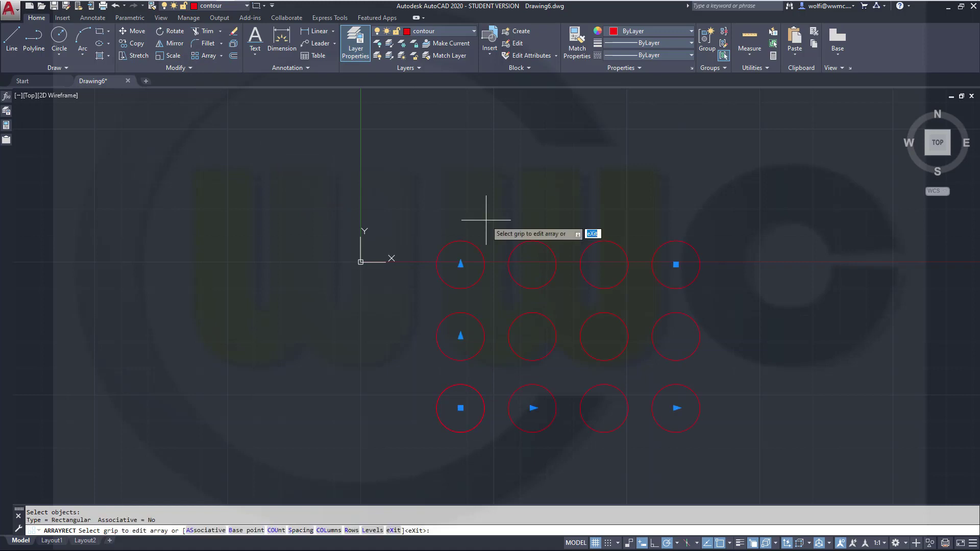
pyautogui.moveTo(125, 32); pyautogui.dragTo(89, 31)
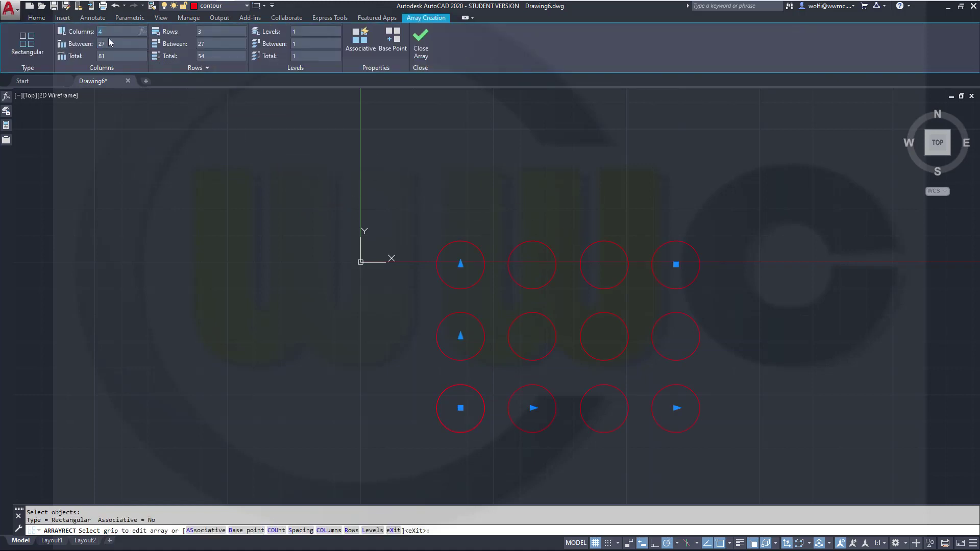
pyautogui.write('2')
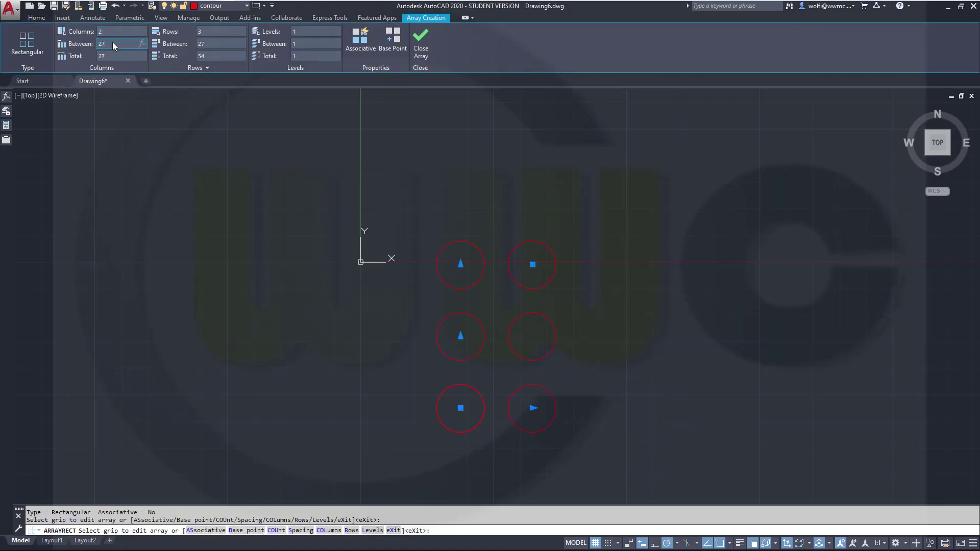
pyautogui.press('Tab')
pyautogui.write('-75')
pyautogui.press('Return')
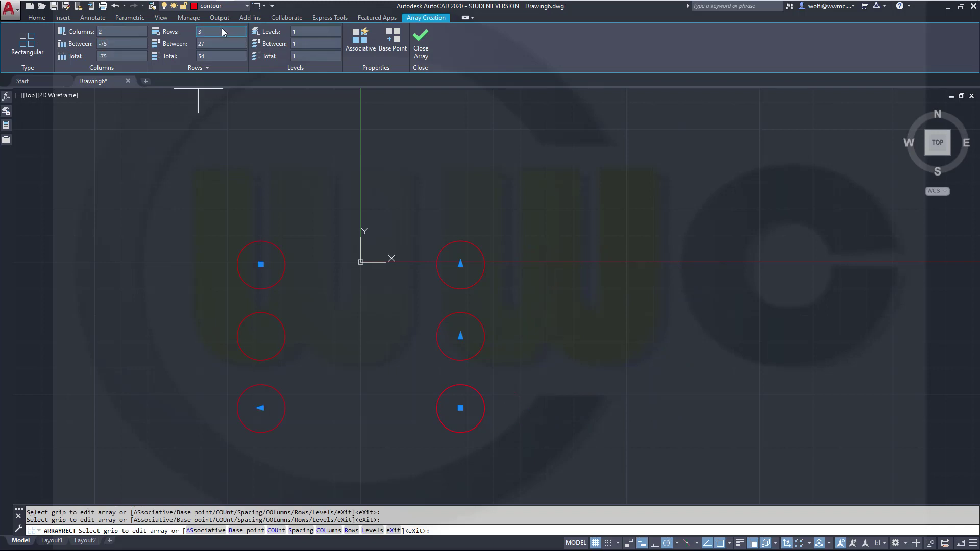
# - Set the array to 2 rows spaced 110 apart and complete it
pyautogui.doubleClick(221, 32)
pyautogui.write('2')
pyautogui.click(215, 42)
pyautogui.moveTo(206, 42); pyautogui.dragTo(192, 39)
pyautogui.press('Return')
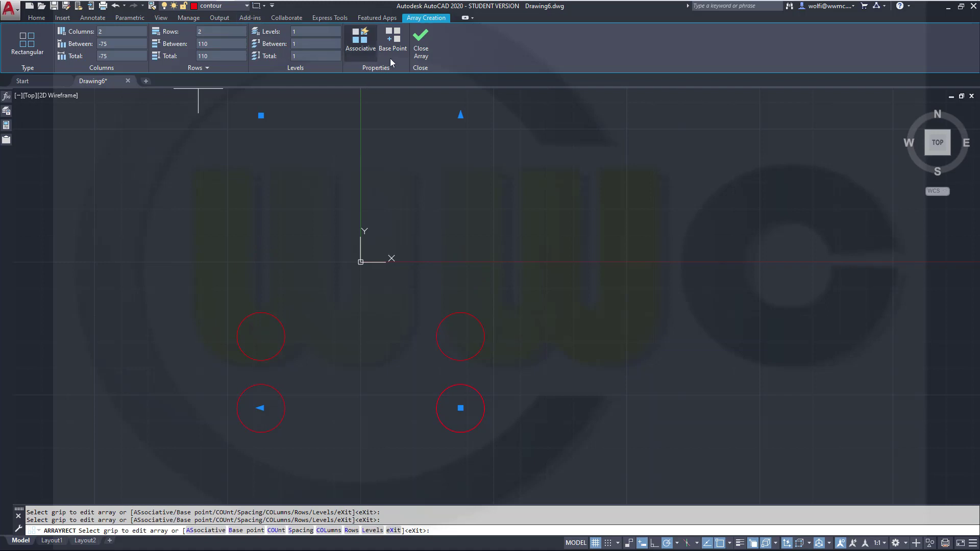
pyautogui.click(420, 39)
# - Draw a circle of radius 20 centred at 80,65
pyautogui.scroll(-4, 531, 189)
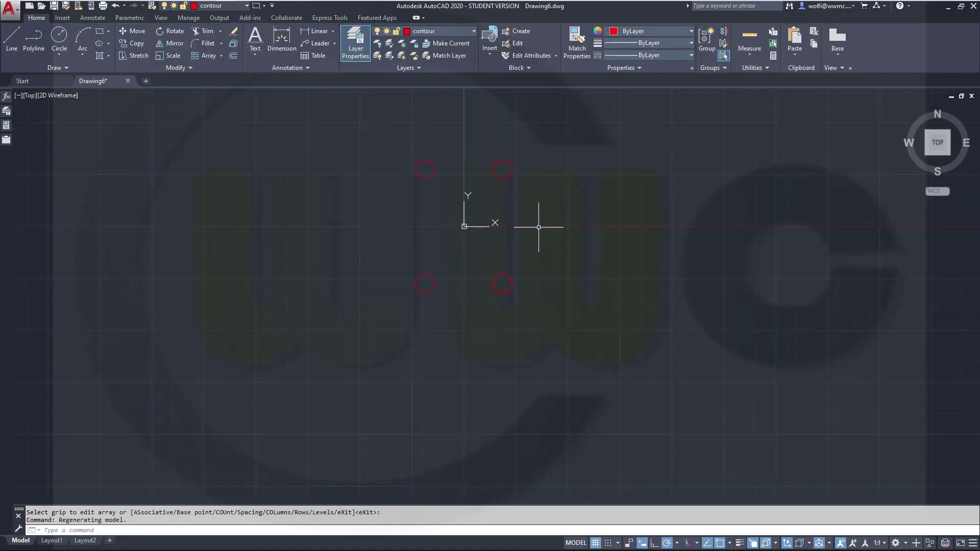
pyautogui.moveTo(553, 213)
pyautogui.mouseDown(button='middle')
pyautogui.moveTo(530, 281)
pyautogui.moveTo(506, 258)
pyautogui.mouseUp(button='middle')
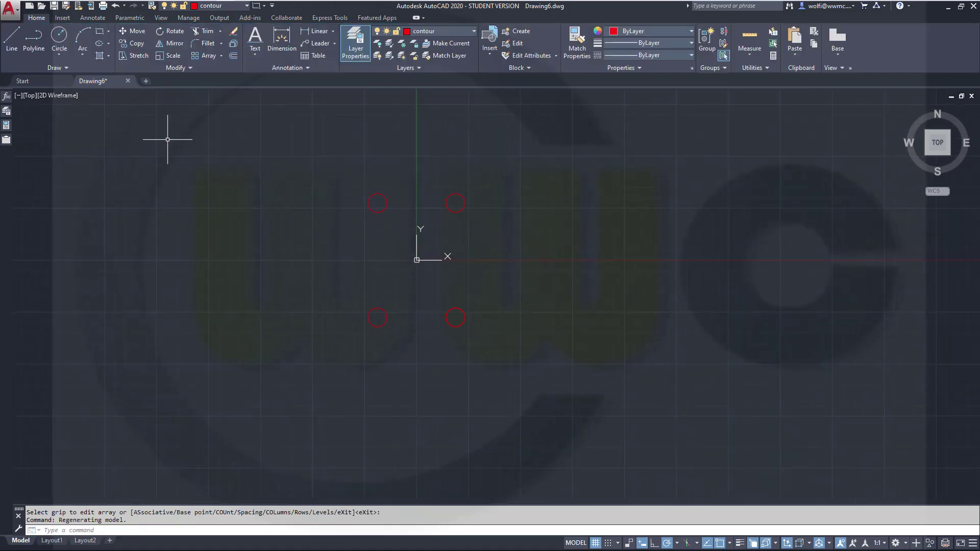
pyautogui.click(57, 48)
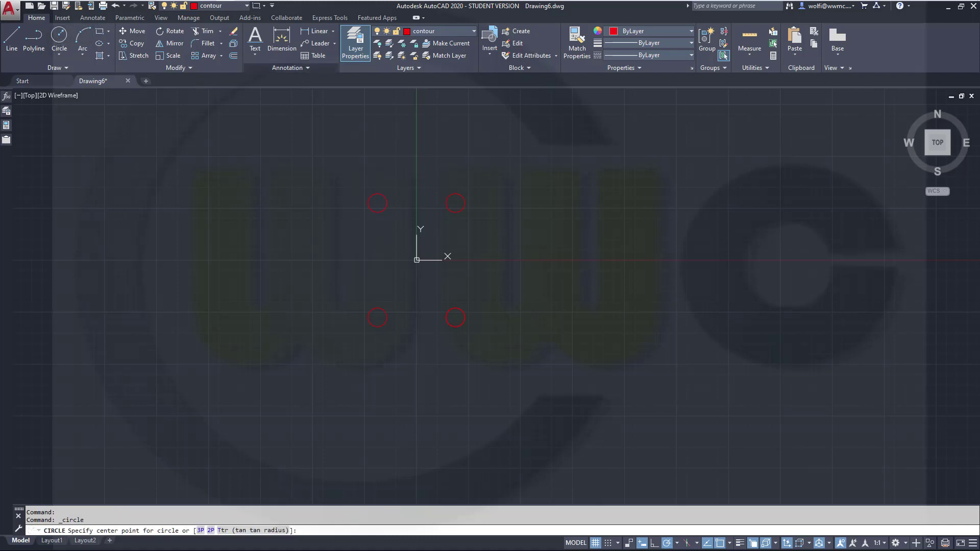
pyautogui.scroll(2, 472, 163)
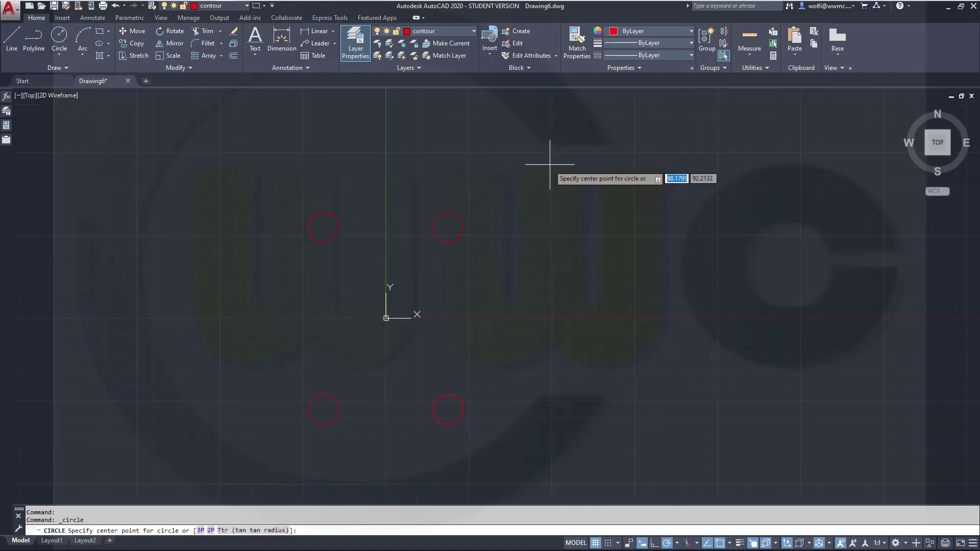
pyautogui.write('80')
pyautogui.press('Tab')
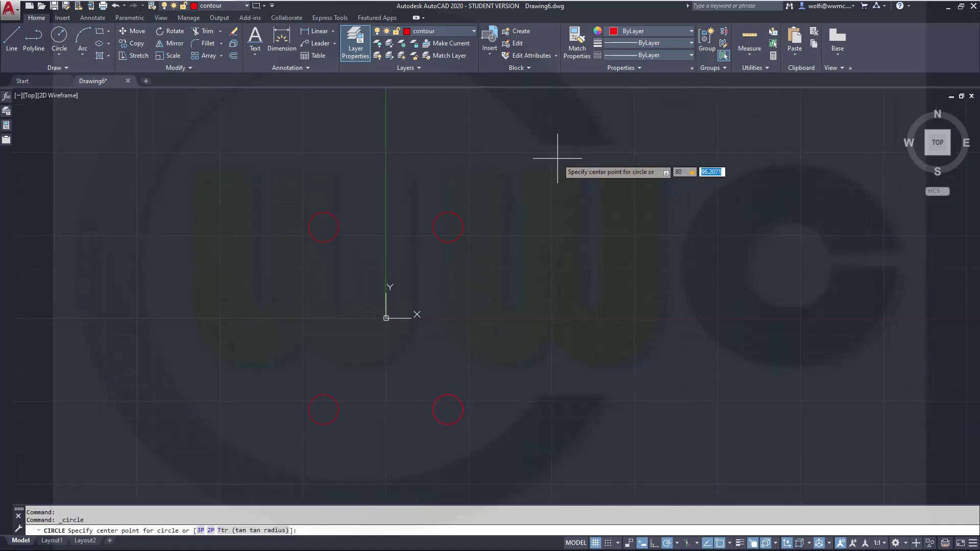
pyautogui.write('65')
pyautogui.press('Return')
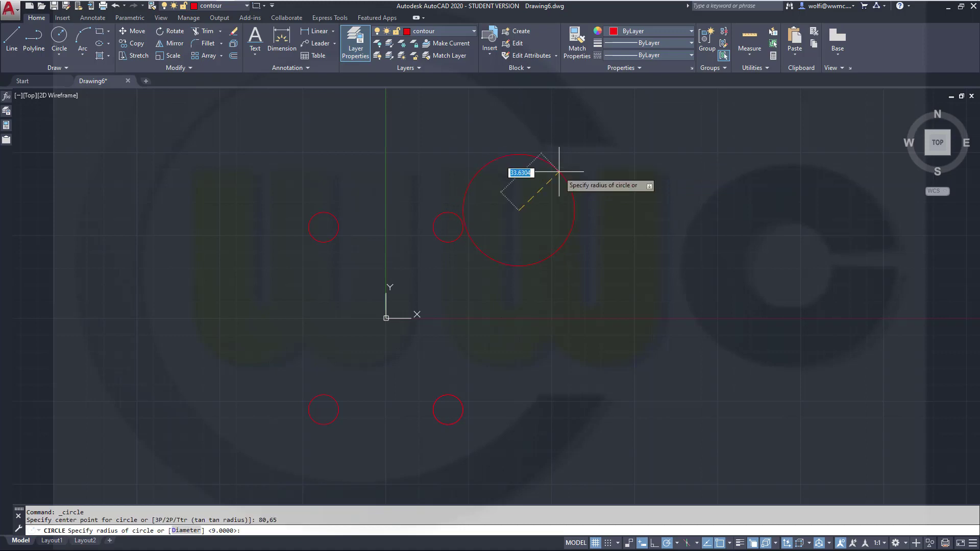
pyautogui.write('20')
pyautogui.press('Return')
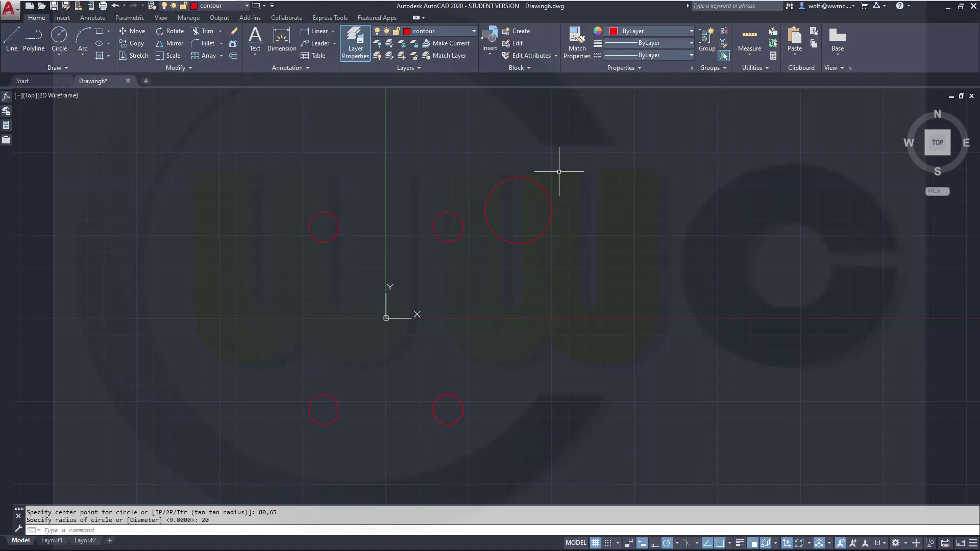
# - Draw a circle of radius 112 concentric with the radius 20 circle
pyautogui.press('Return')
pyautogui.click(547, 194)
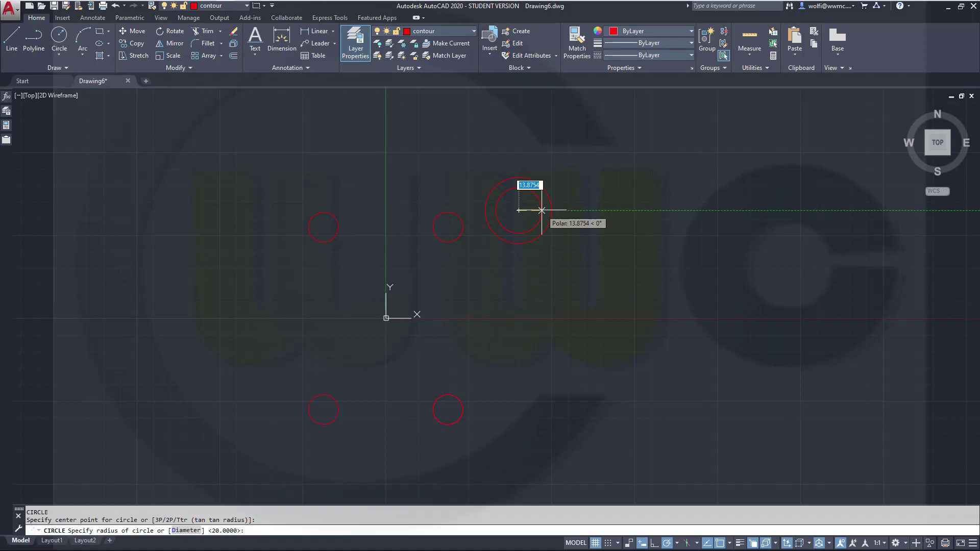
pyautogui.write('112')
pyautogui.press('Return')
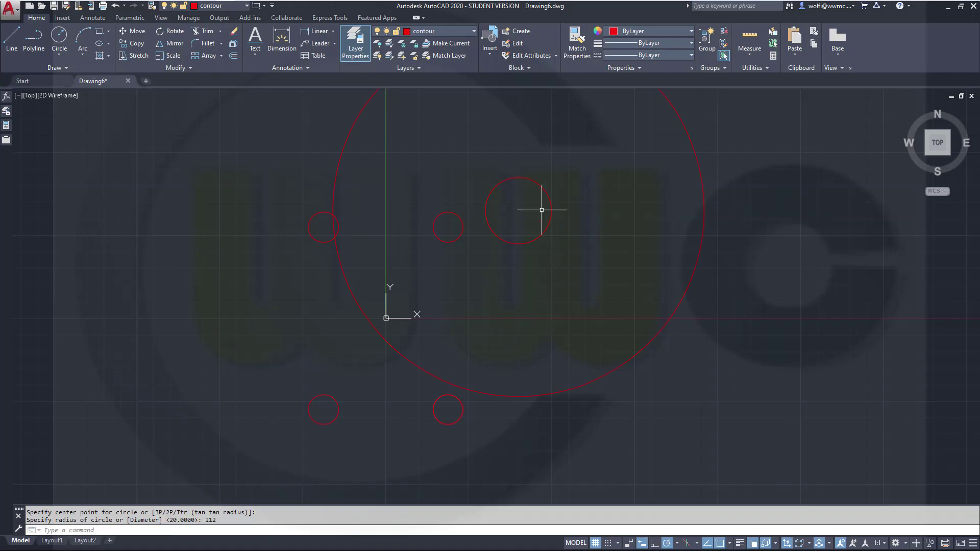
pyautogui.press('Escape')
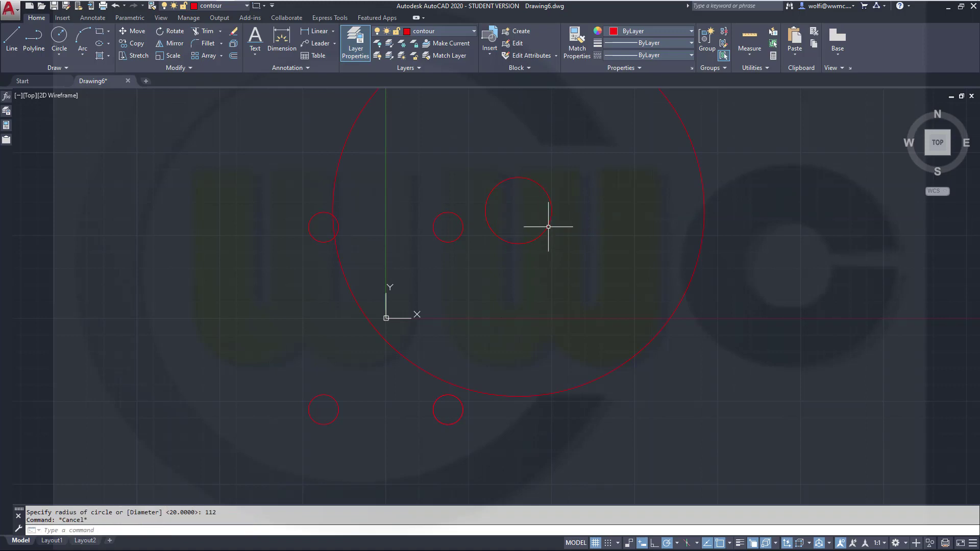
# - Change the radius of the large concentric circle to 12 in its properties and deselect it
pyautogui.click(700, 169)
pyautogui.moveTo(6, 125)
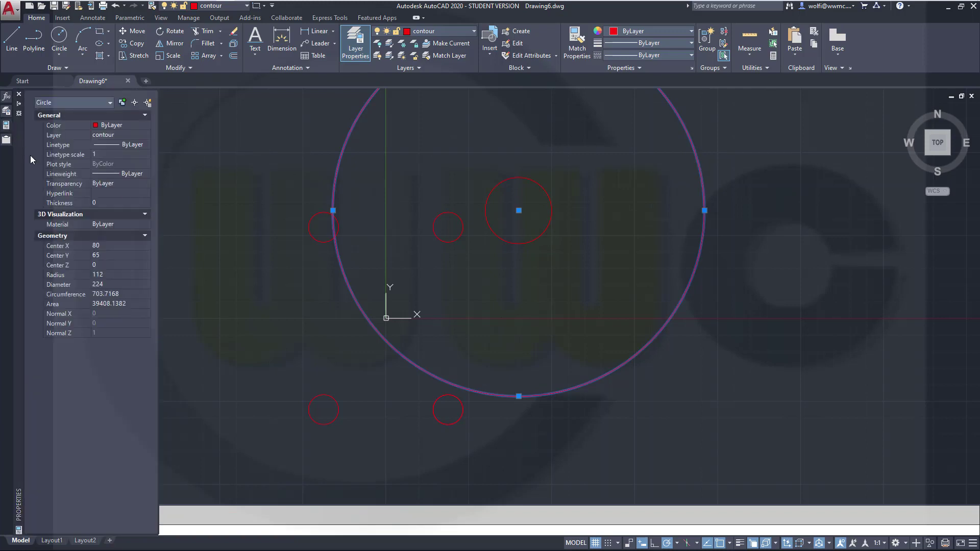
pyautogui.click(110, 276)
pyautogui.write('12')
pyautogui.press('Tab')
pyautogui.press('Escape')
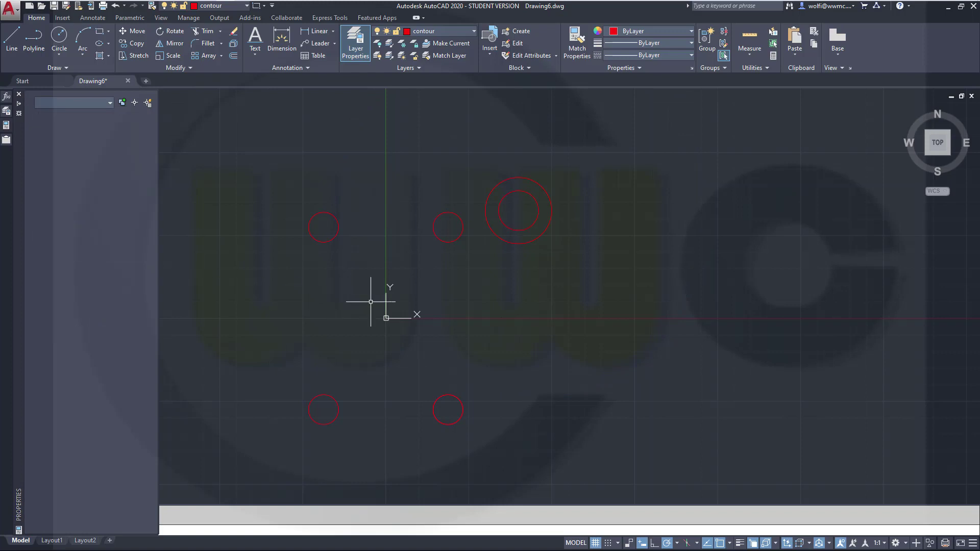
# - Draw connected lines starting at 0,-76, running 76 horizontally in the positive X direction and 76 vertically upward
pyautogui.click(11, 39)
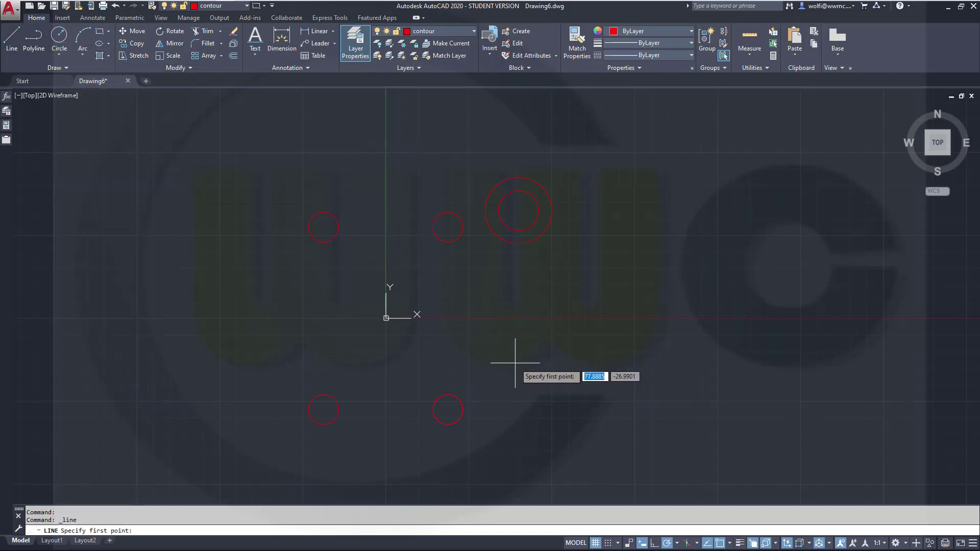
pyautogui.write('0')
pyautogui.press('Tab')
pyautogui.write('-76')
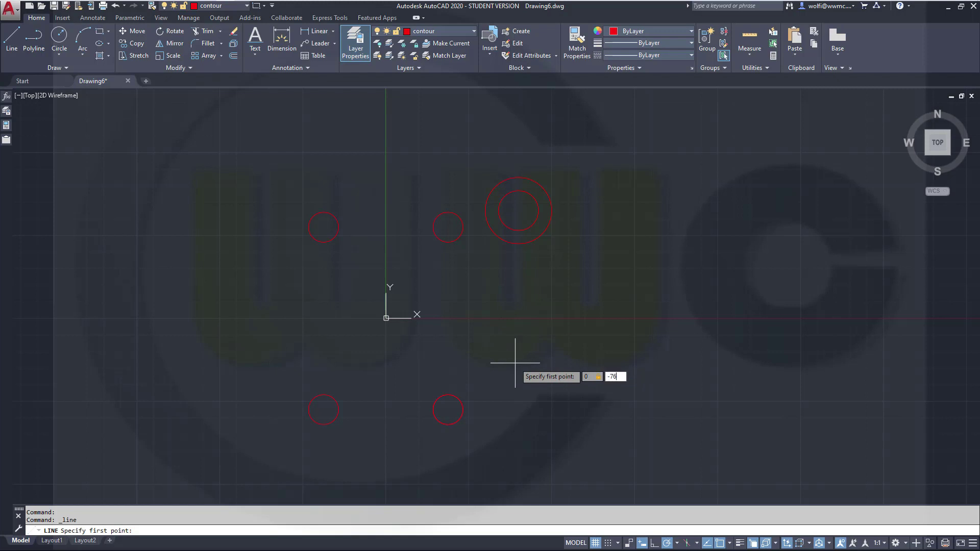
pyautogui.press('Return')
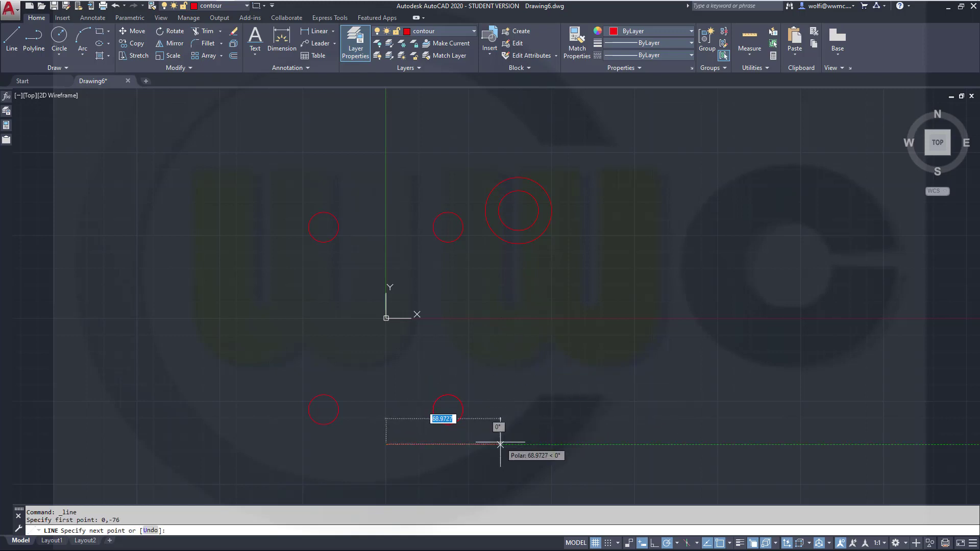
pyautogui.write('76')
pyautogui.press('Return')
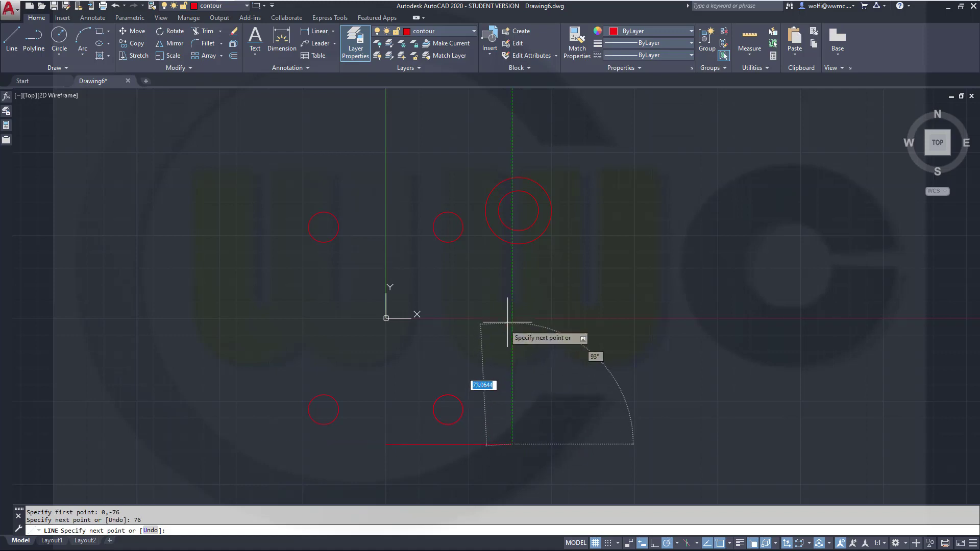
pyautogui.write('76')
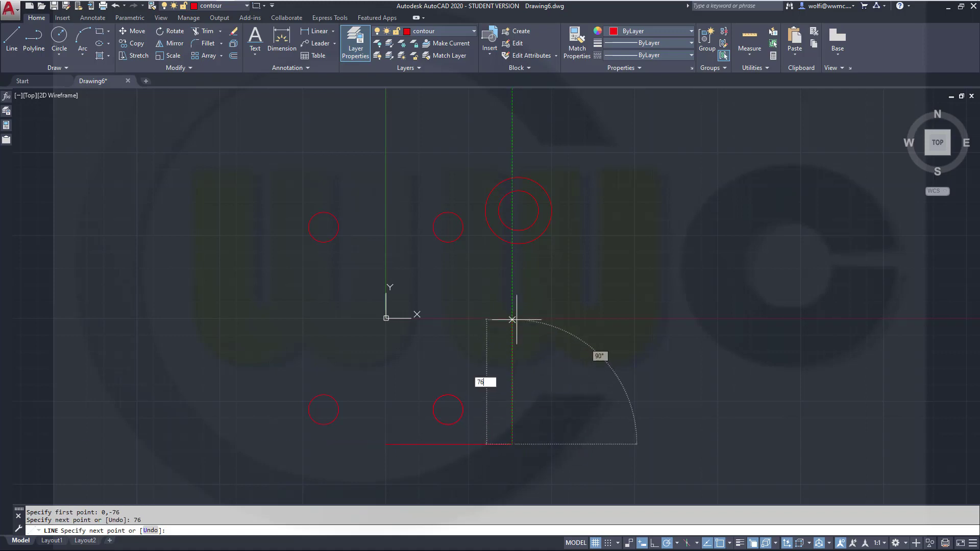
pyautogui.press('Return')
# - Continue the line from the vertical segment's upper end tangent to the outer side of the radius 20 circle and finish it
pyautogui.keyDown('shift'); pyautogui.rightClick(584, 281); pyautogui.keyUp('shift')
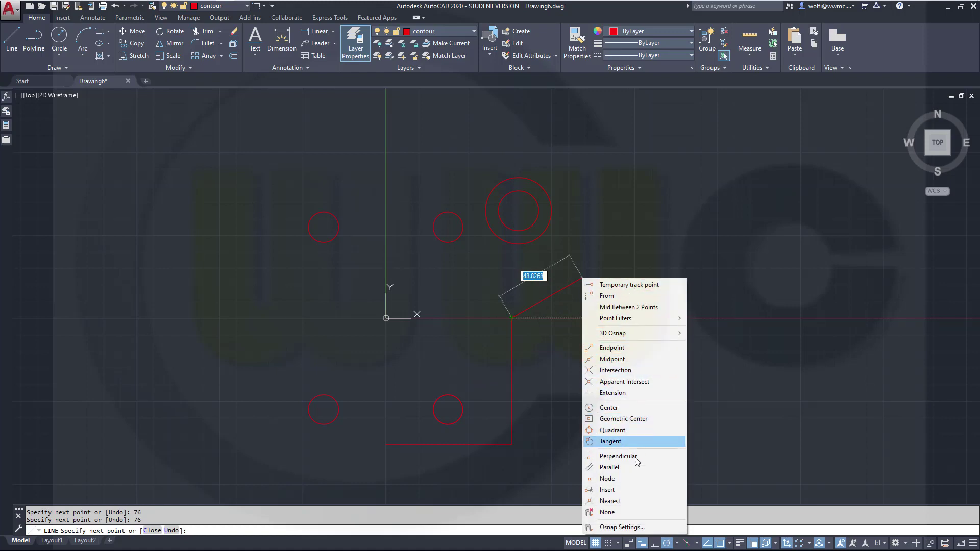
pyautogui.click(614, 442)
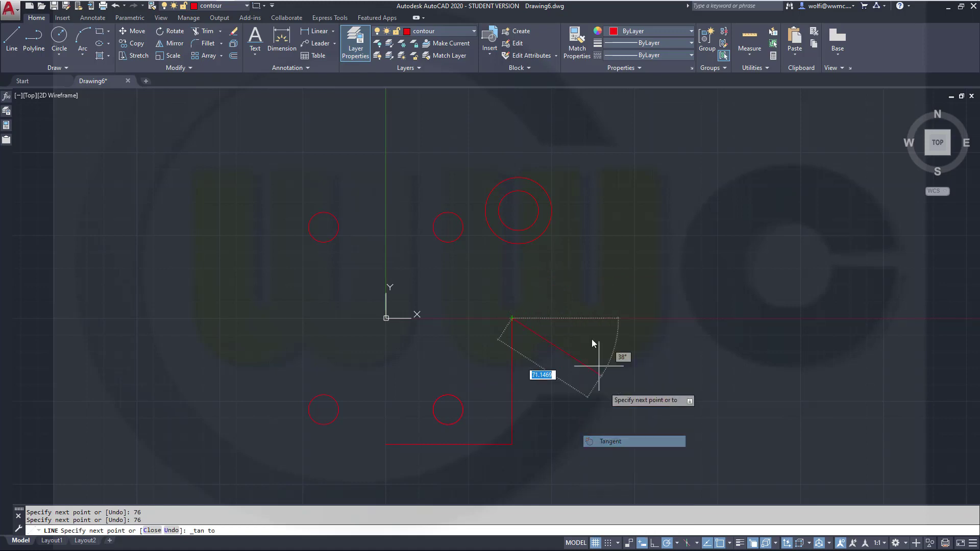
pyautogui.click(549, 228)
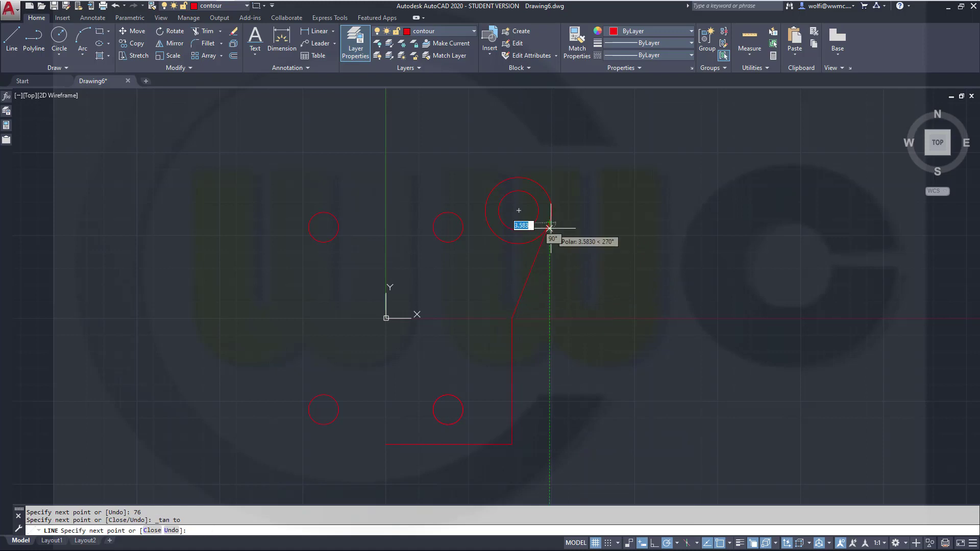
pyautogui.press('Return')
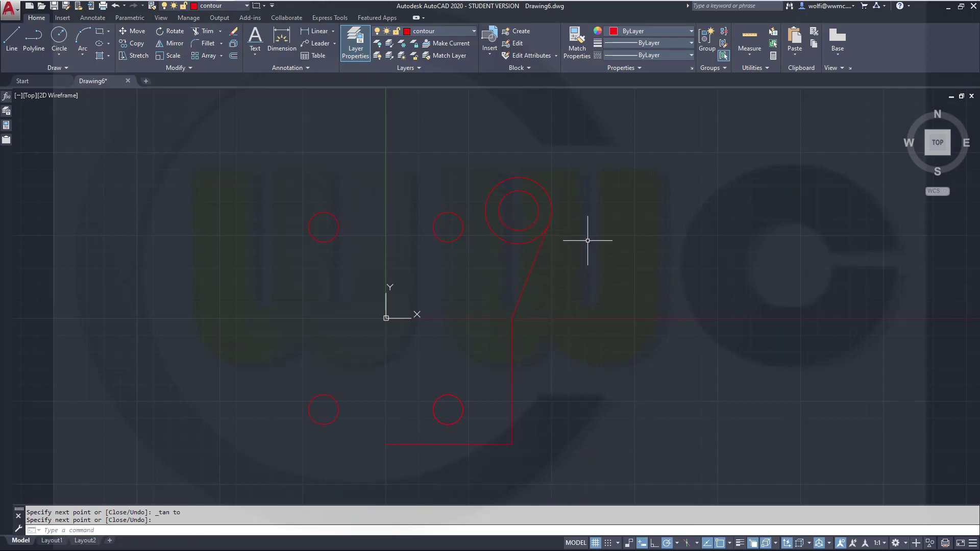
# - Draw a line from 0,76 tangent to the upper side of the radius 20 circle and finish it
pyautogui.press('Return')
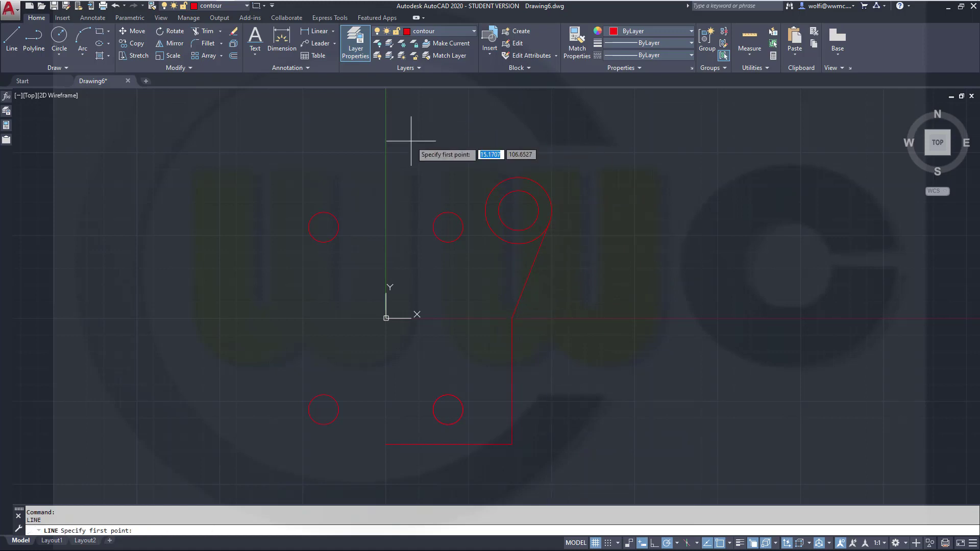
pyautogui.write('0')
pyautogui.press('Tab')
pyautogui.write('76')
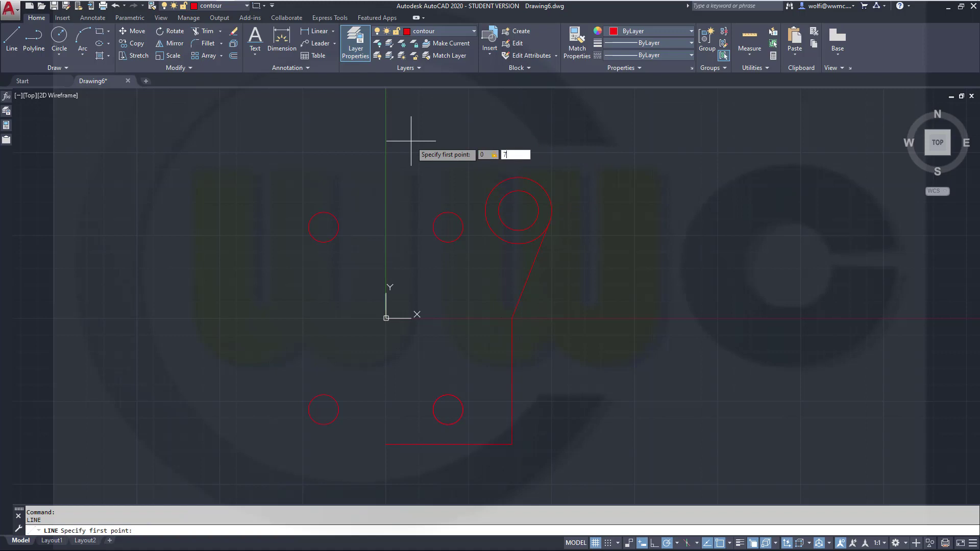
pyautogui.press('Return')
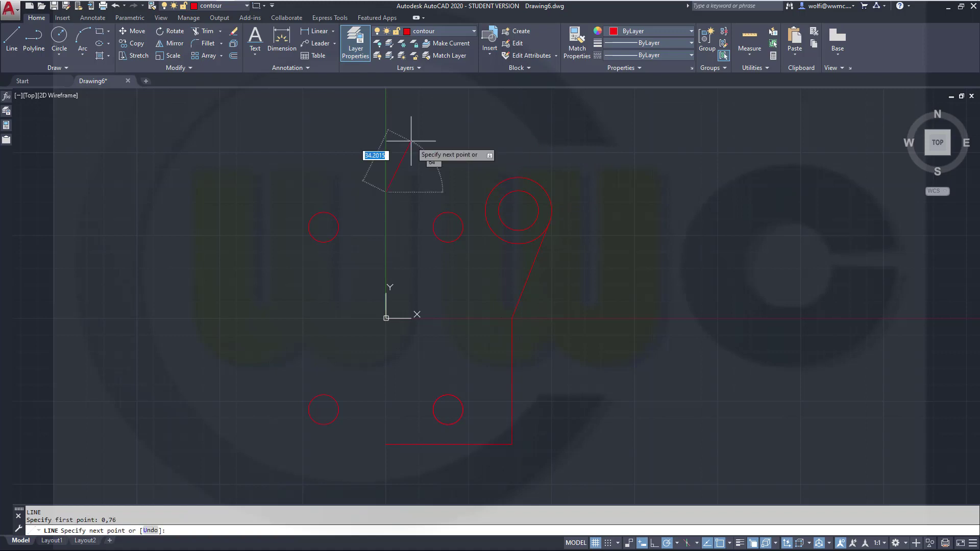
pyautogui.keyDown('shift'); pyautogui.rightClick(560, 131); pyautogui.keyUp('shift')
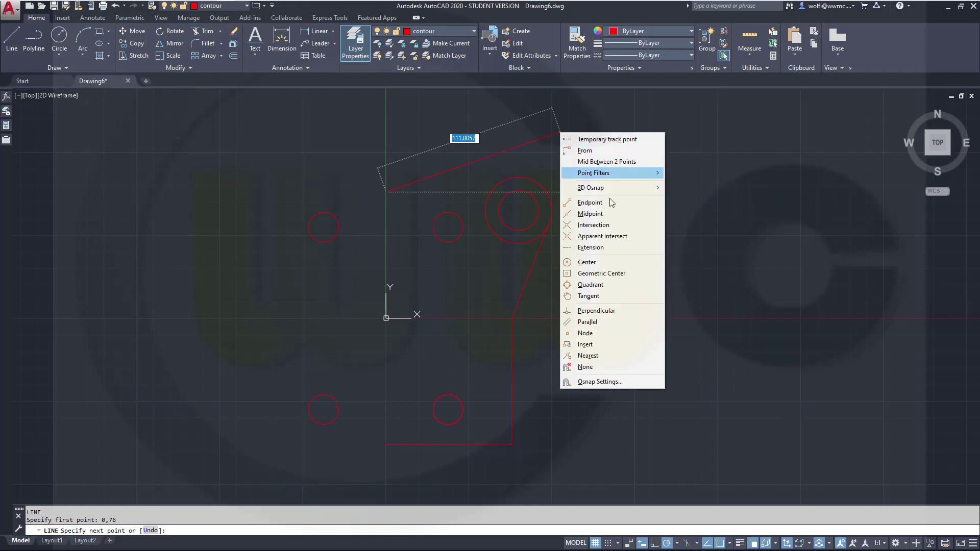
pyautogui.click(588, 296)
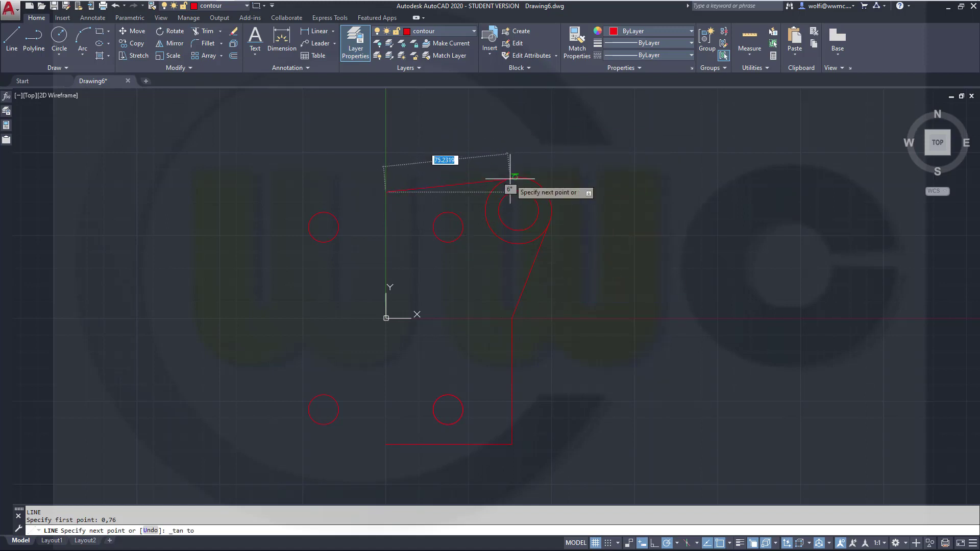
pyautogui.click(515, 174)
pyautogui.press('Return')
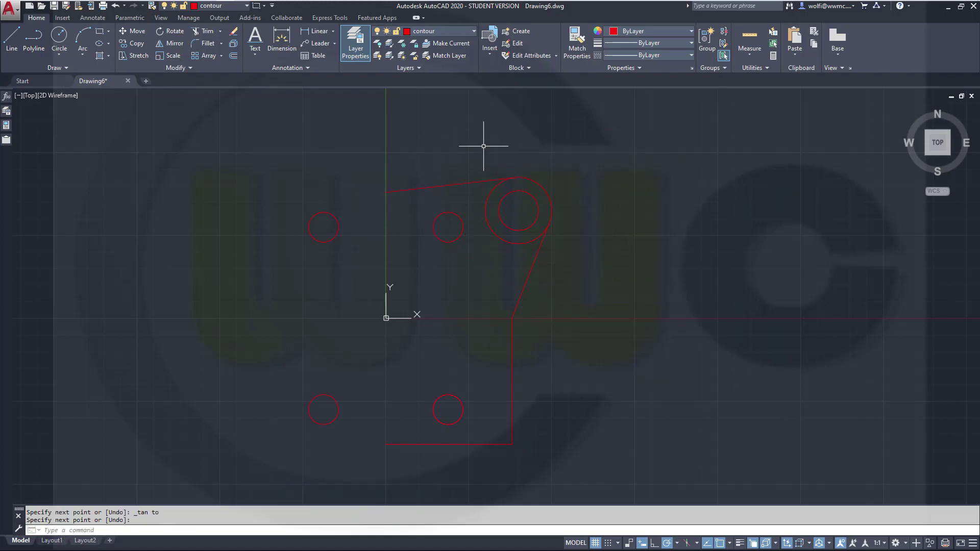
# - Trim away the inner part of the lug's outer circle between the two tangent lines
pyautogui.click(207, 32)
pyautogui.press('Return')
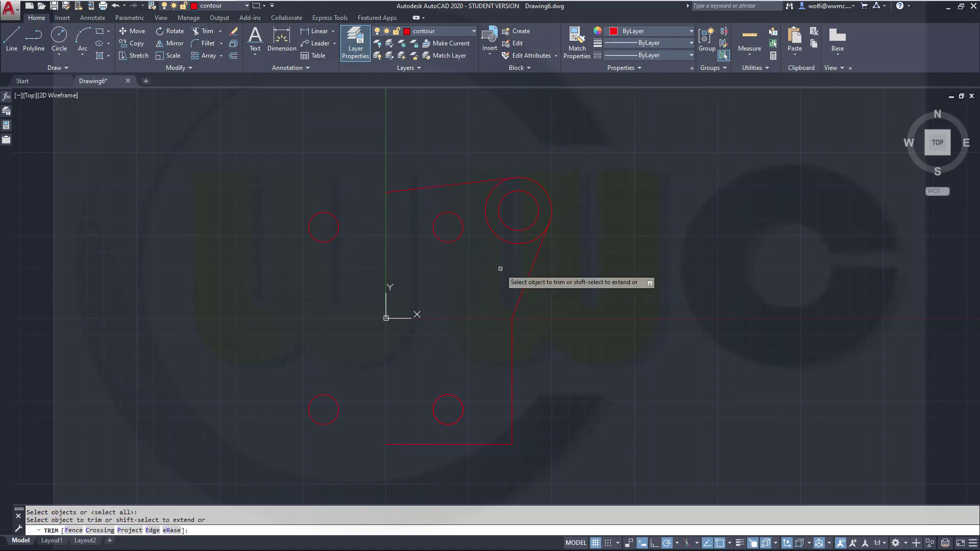
pyautogui.click(502, 240)
pyautogui.rightClick(645, 275)
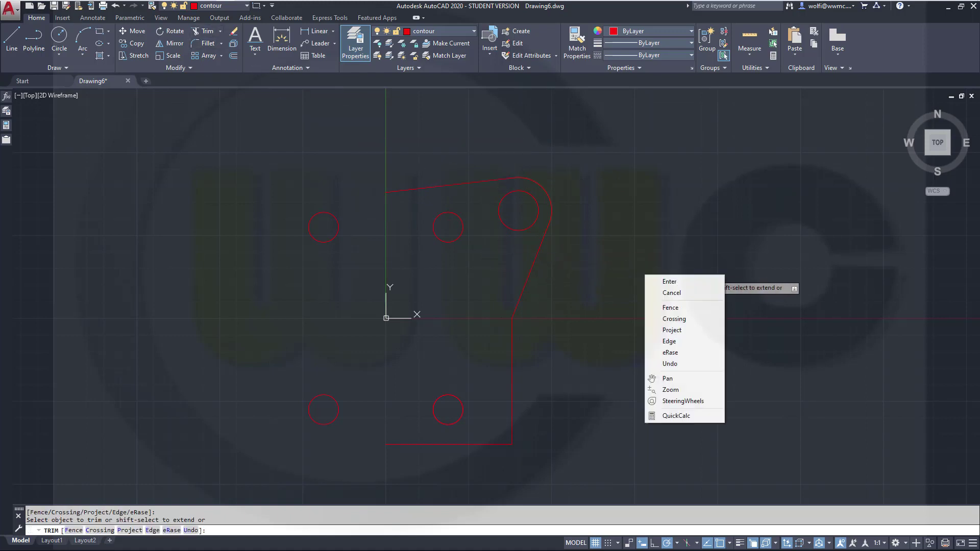
pyautogui.click(671, 283)
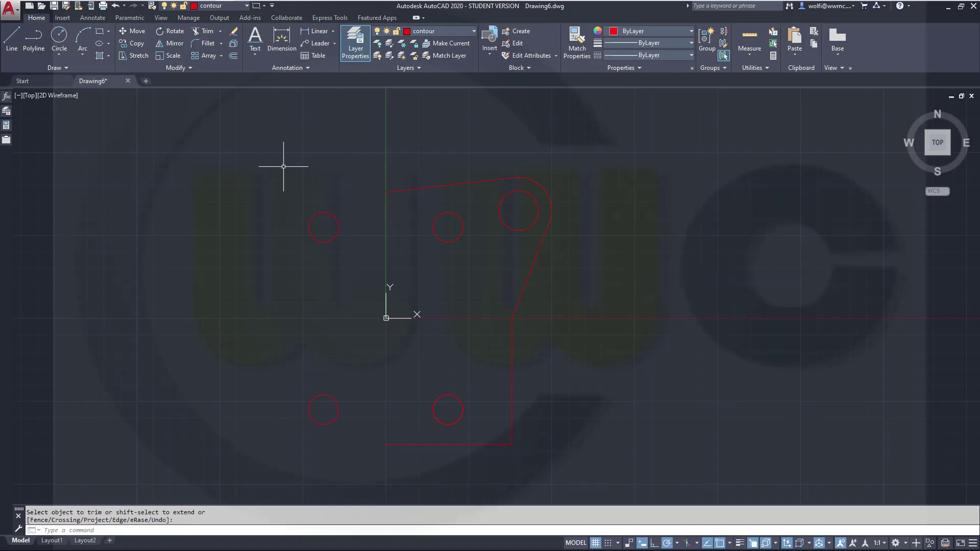
# - Create a polar array of the half outline and lug hole about 0,0, leaving the two small right-hand holes out of the selection
pyautogui.click(222, 56)
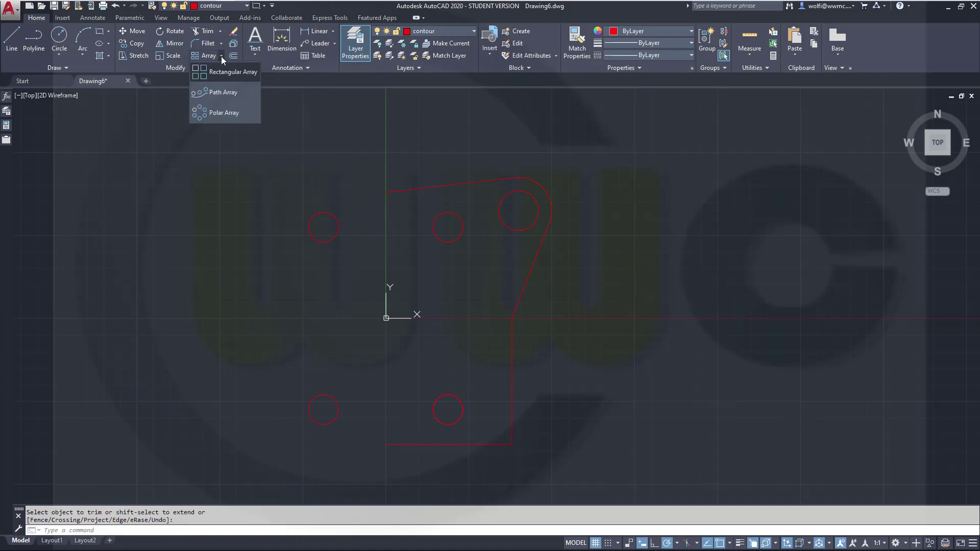
pyautogui.click(218, 109)
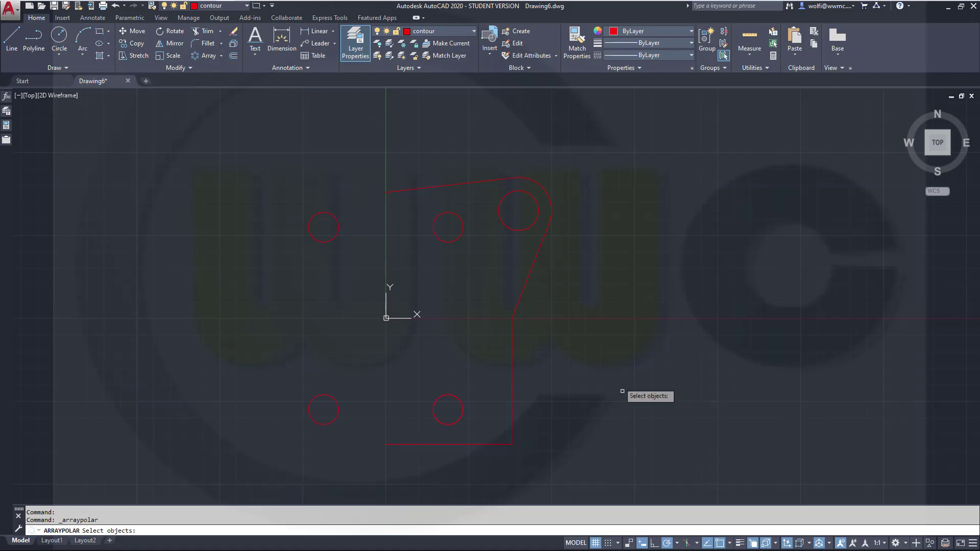
pyautogui.click(638, 457)
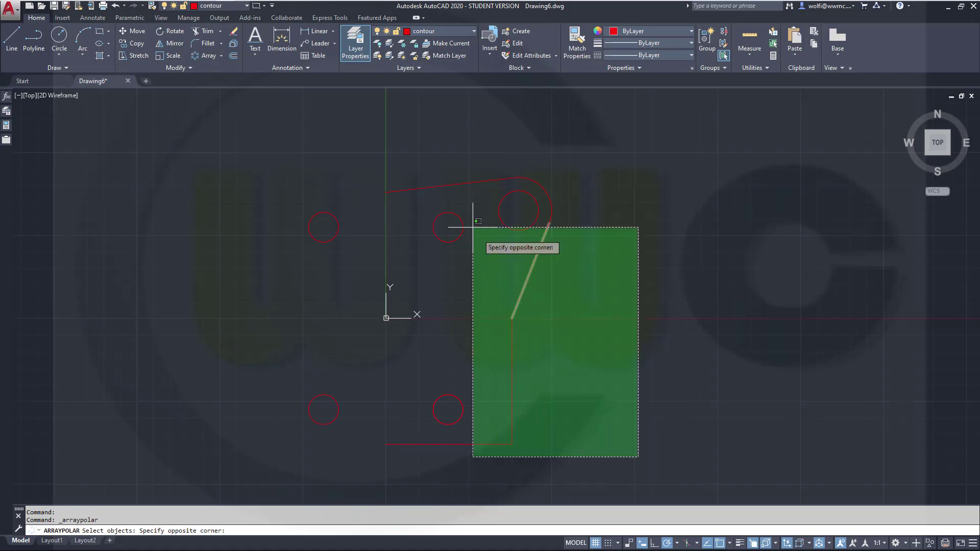
pyautogui.click(400, 151)
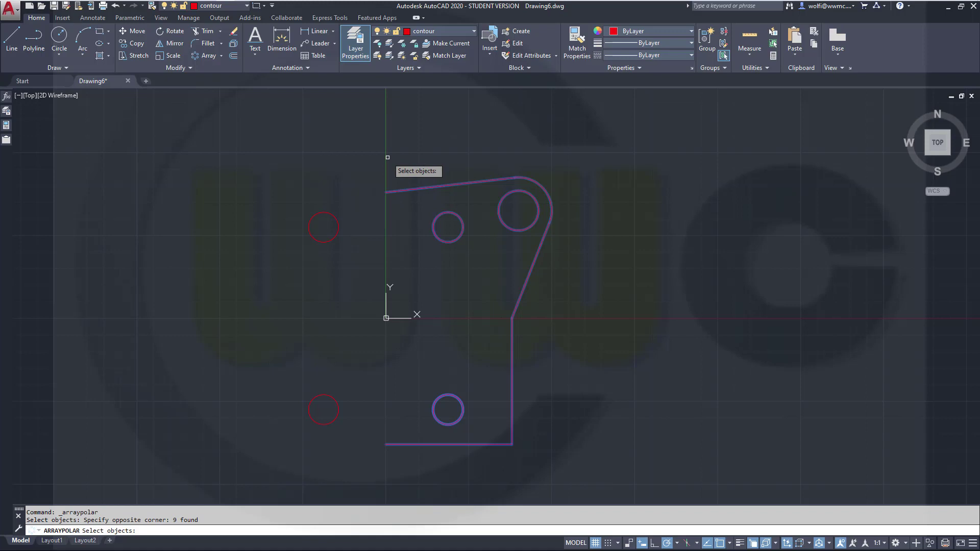
pyautogui.keyDown('shift'); pyautogui.click(460, 235); pyautogui.keyUp('shift')
pyautogui.keyDown('shift'); pyautogui.click(464, 407); pyautogui.keyUp('shift')
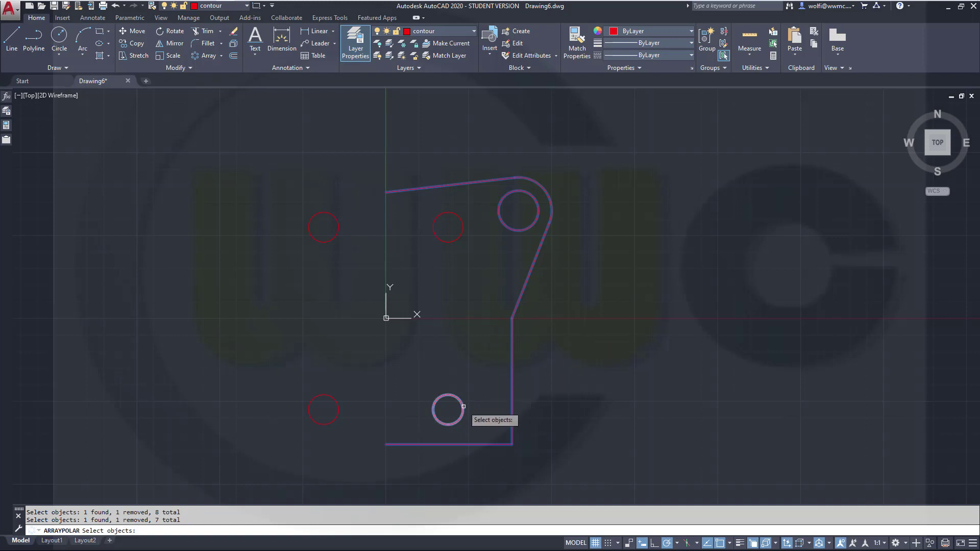
pyautogui.click(463, 406)
pyautogui.click(482, 419)
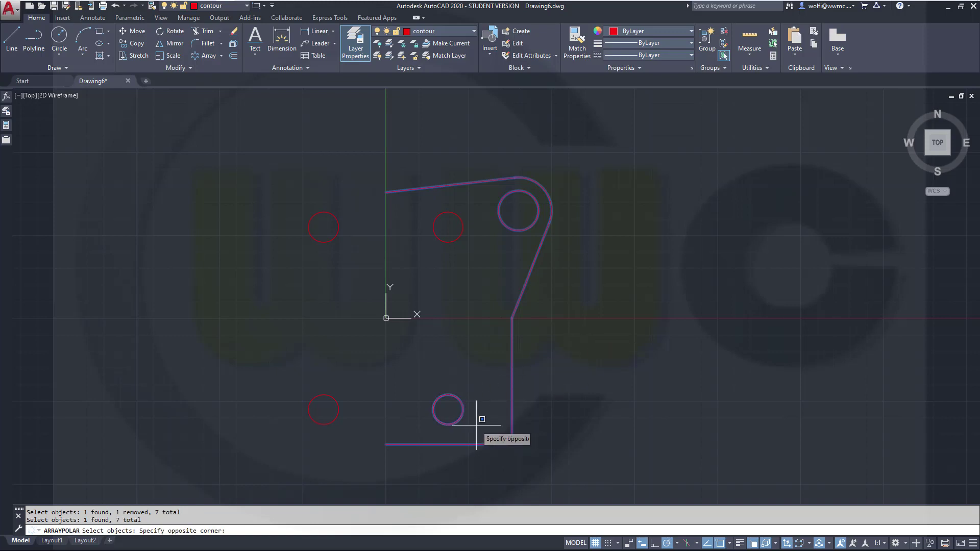
pyautogui.keyDown('shift'); pyautogui.click(421, 390); pyautogui.keyUp('shift')
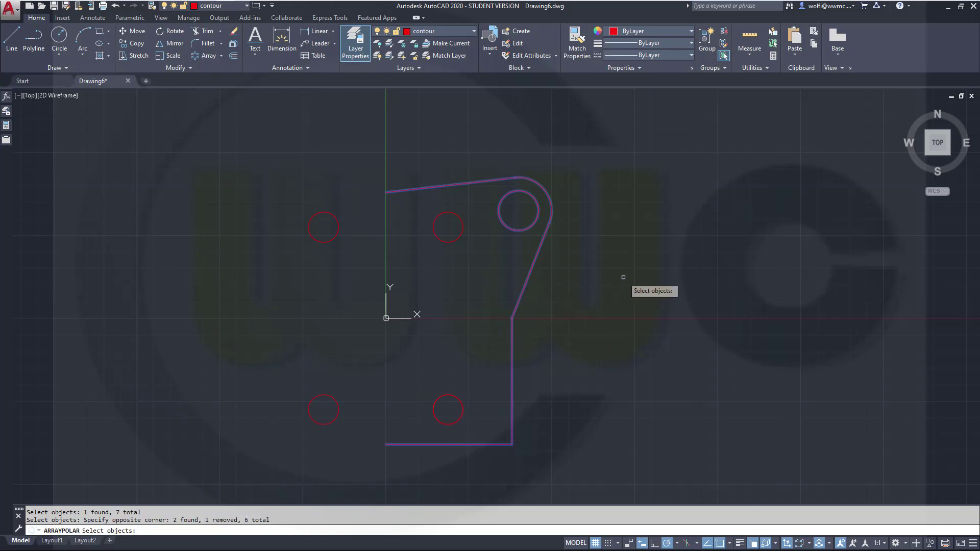
pyautogui.press('Return')
pyautogui.write('0,0')
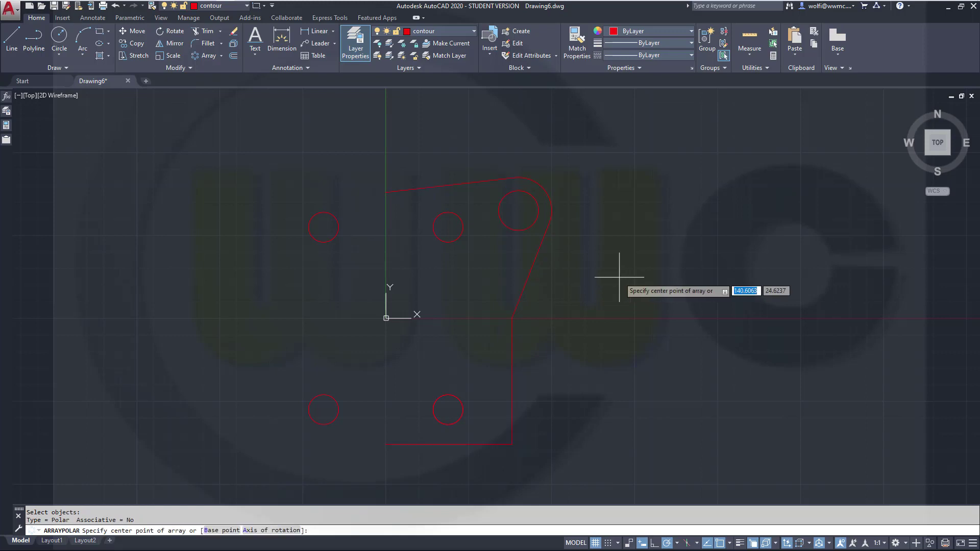
pyautogui.press('Return')
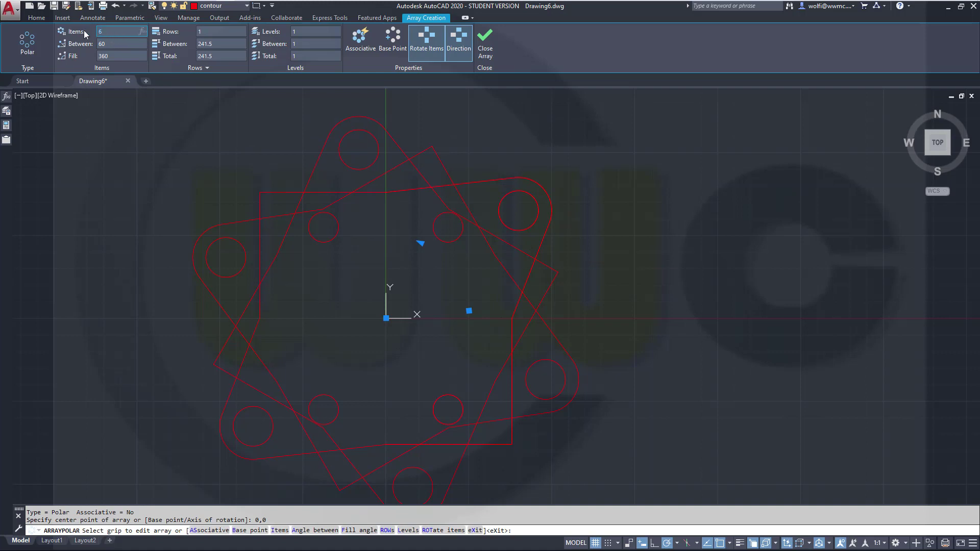
# - Set the polar array to 2 items, make it associative and finish it
pyautogui.click(108, 31)
pyautogui.click(362, 39)
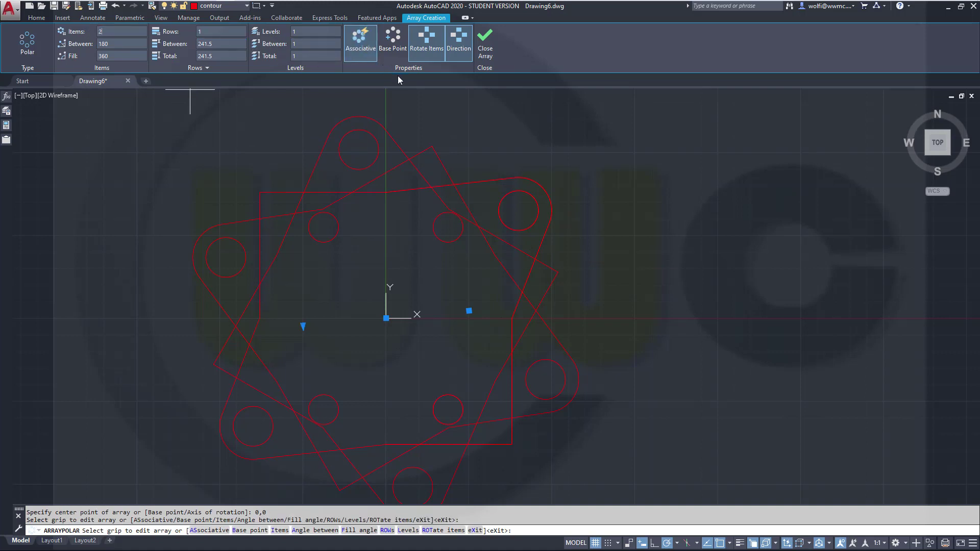
pyautogui.click(487, 49)
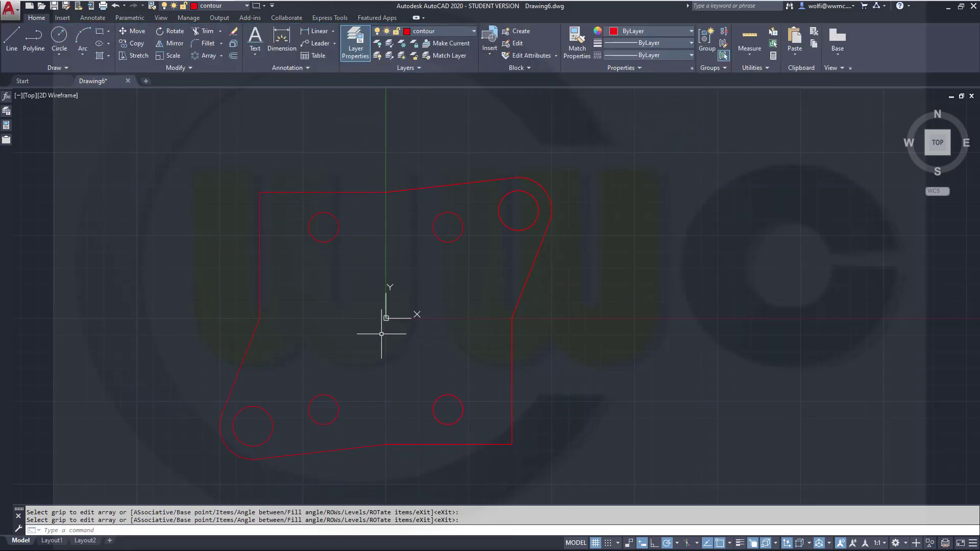
# - Draw a circle of radius 5 centred at -46,0
pyautogui.scroll(2, 381, 334)
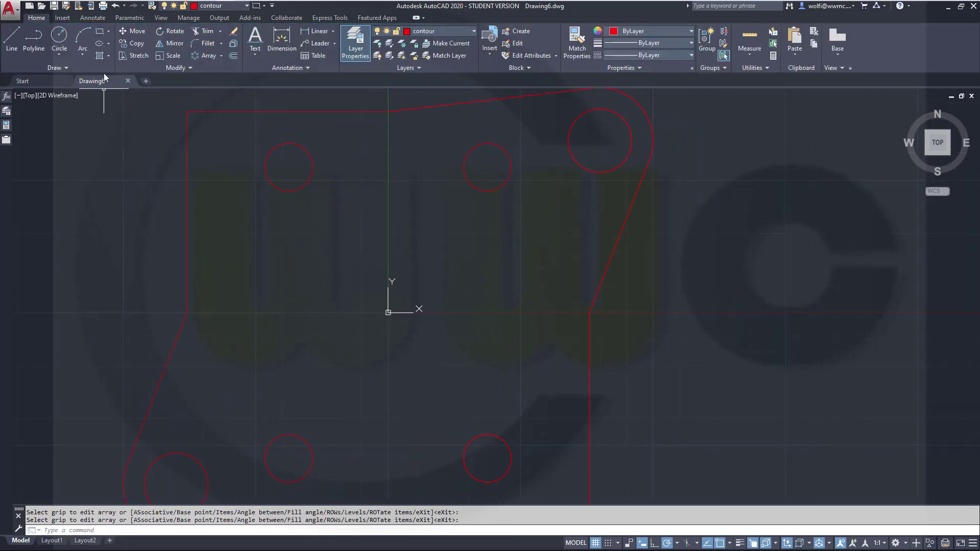
pyautogui.click(60, 38)
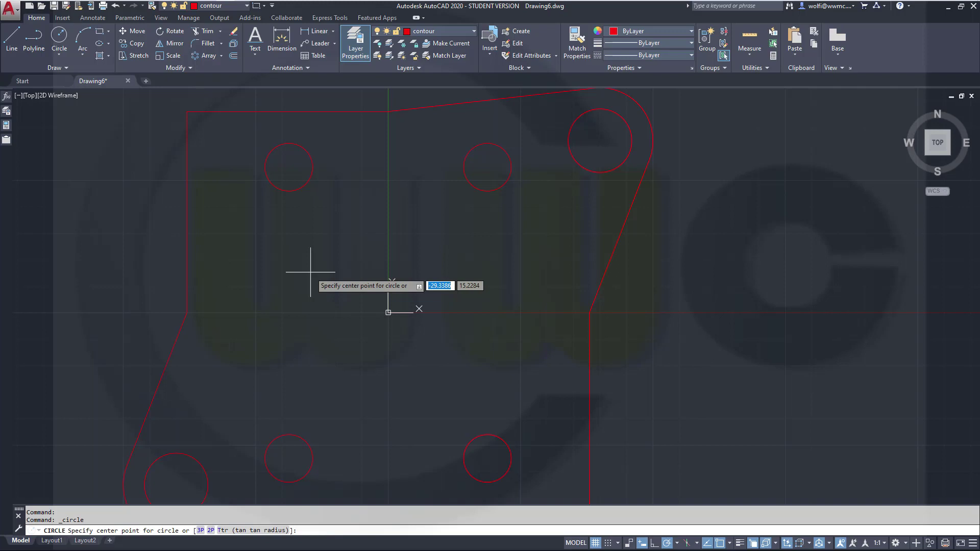
pyautogui.write('-46')
pyautogui.press('Tab')
pyautogui.write('0')
pyautogui.press('Return')
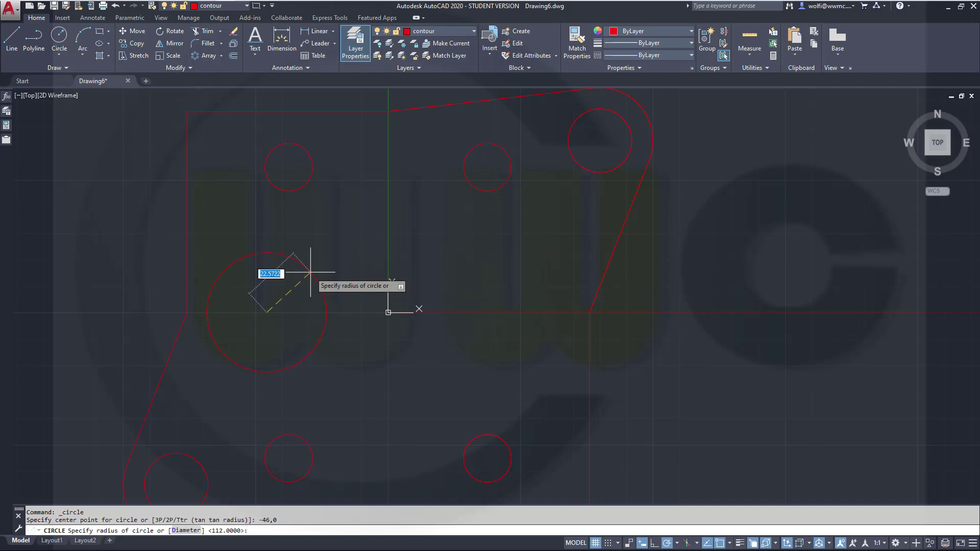
pyautogui.write('5')
pyautogui.press('Return')
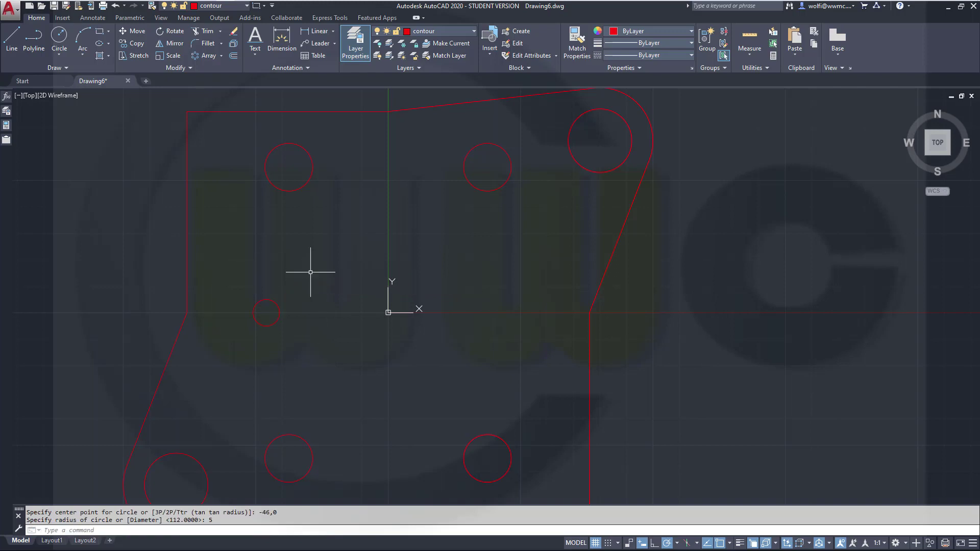
# - Draw a circle of radius 26 centred at 0,35
pyautogui.press('Return')
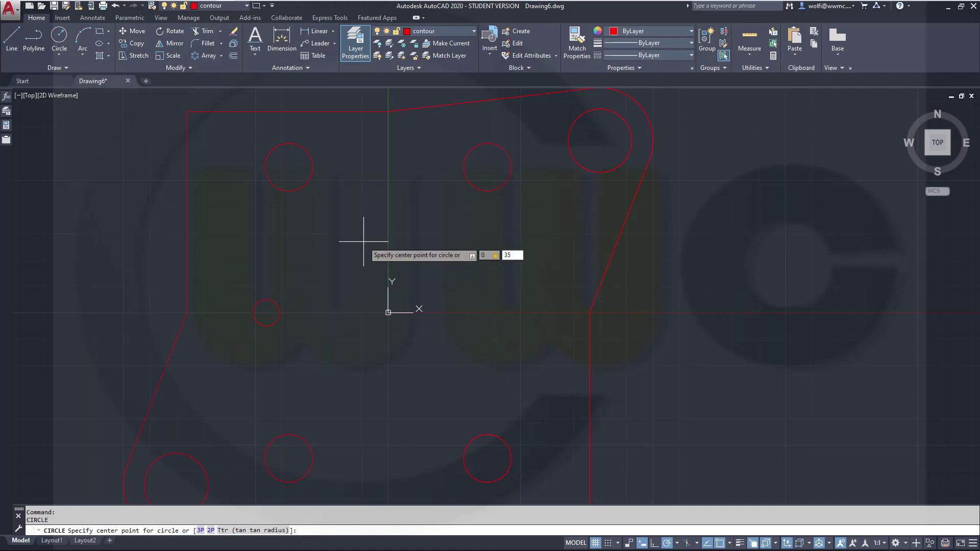
pyautogui.write('0,35')
pyautogui.press('Return')
pyautogui.write('26')
pyautogui.press('Return')
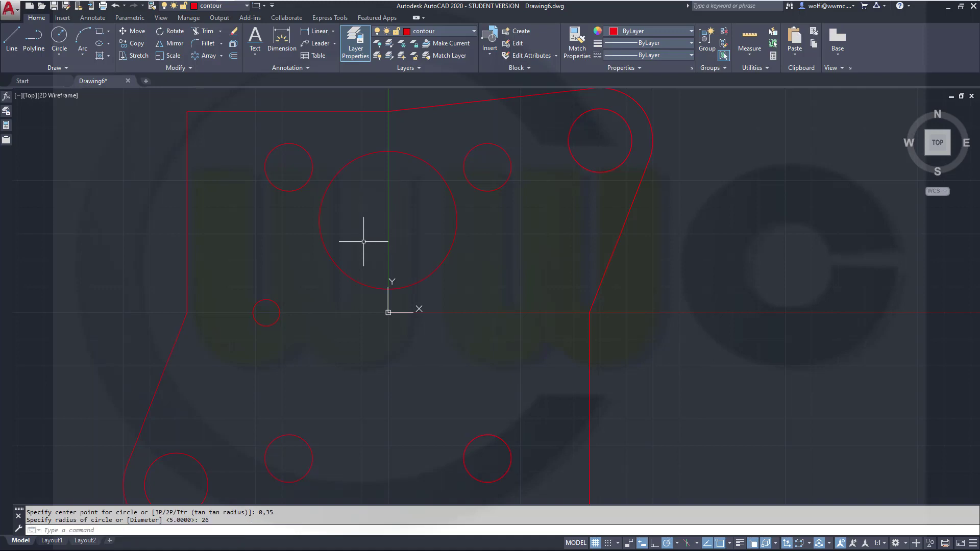
# - Draw a circle of radius 18 centred at 37.5,0
pyautogui.press('Return')
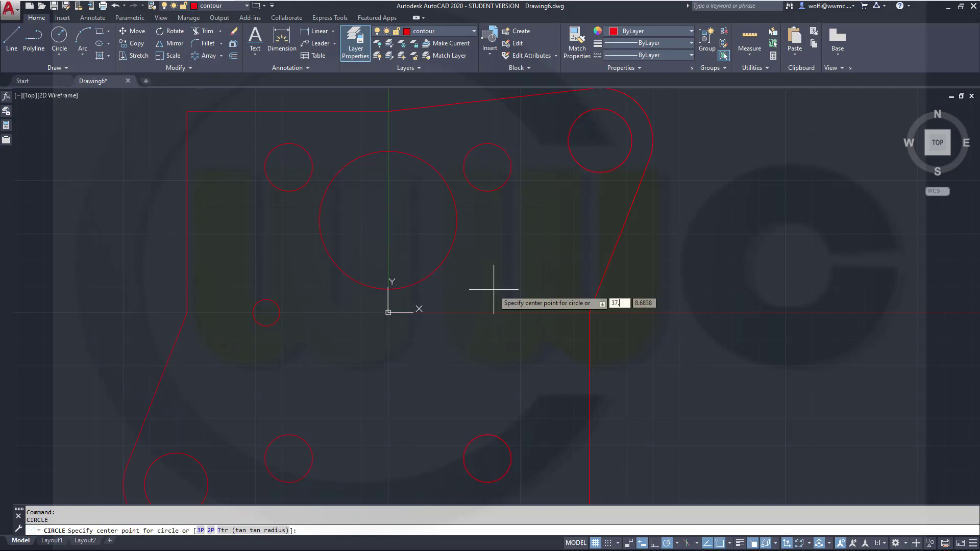
pyautogui.press('Return')
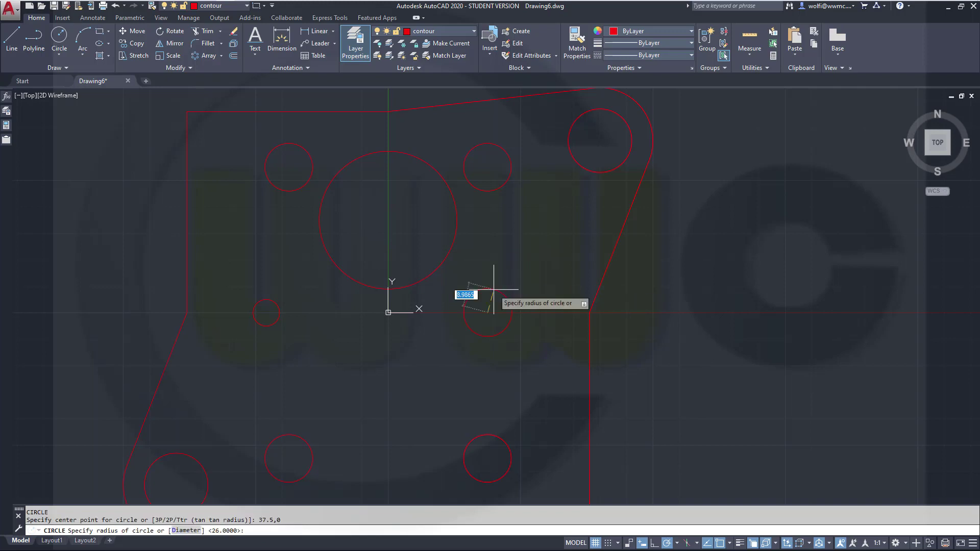
pyautogui.write('18')
pyautogui.press('Return')
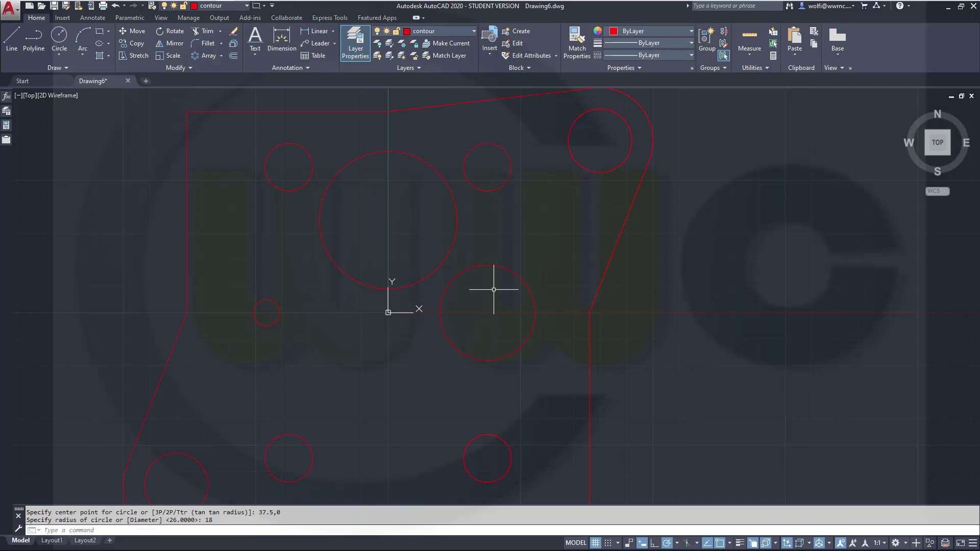
pyautogui.press('Escape')
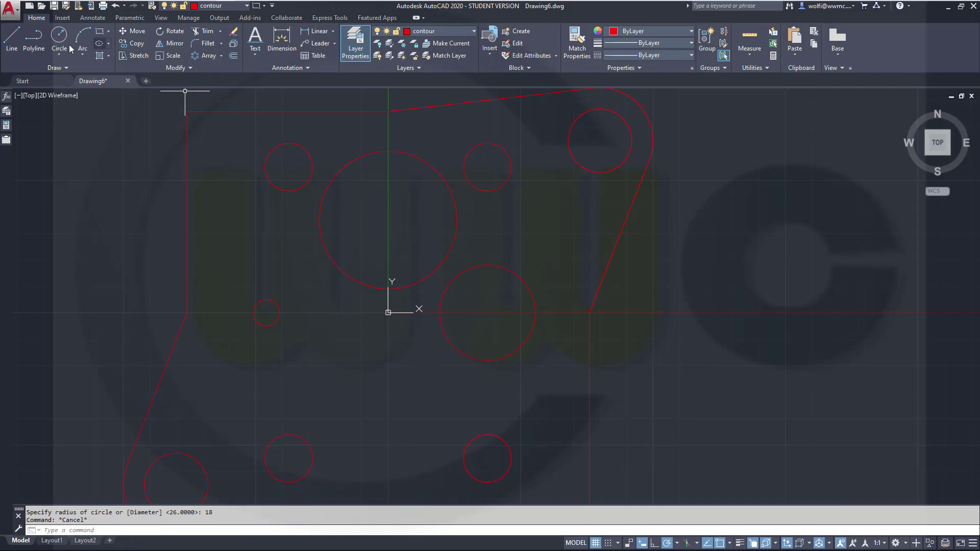
# - Draw a line 26 long straight down from the radius 26 circle's left quadrant, continuing tangent to the top of the small radius 5 circle
pyautogui.click(11, 37)
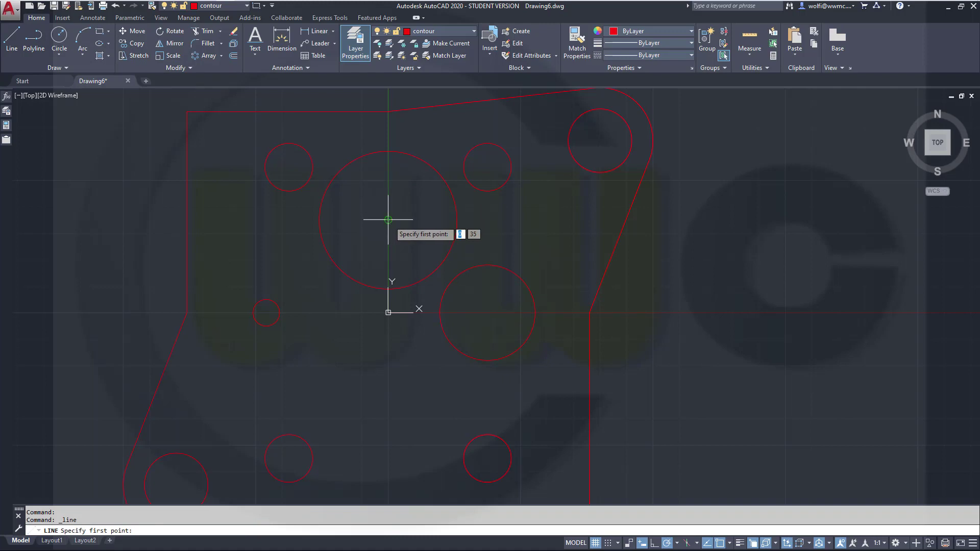
pyautogui.click(319, 220)
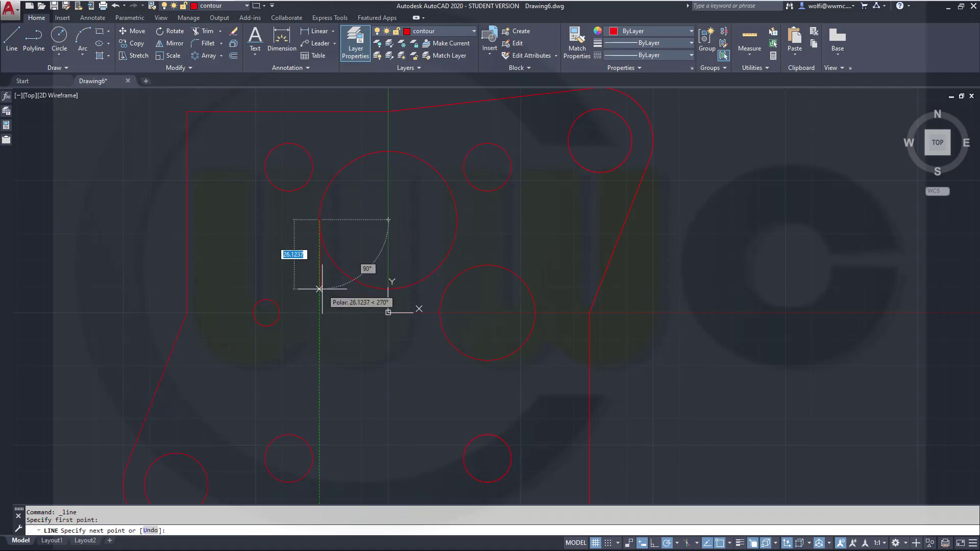
pyautogui.write('26')
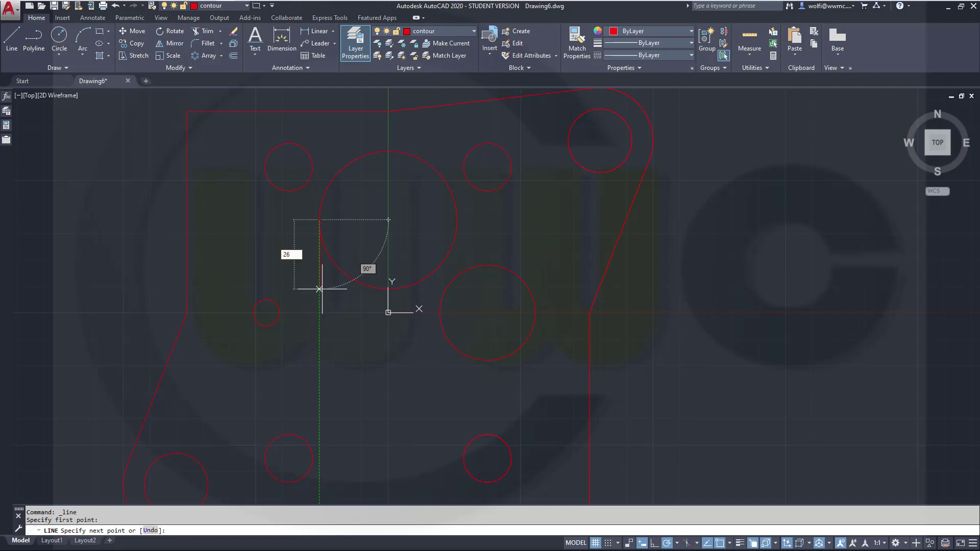
pyautogui.press('Return')
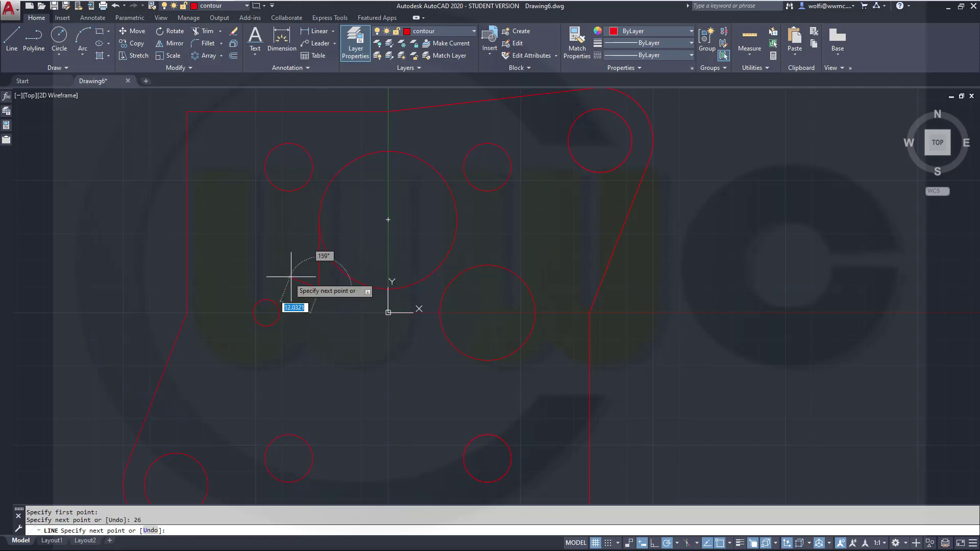
pyautogui.keyDown('shift'); pyautogui.rightClick(276, 269); pyautogui.keyUp('shift')
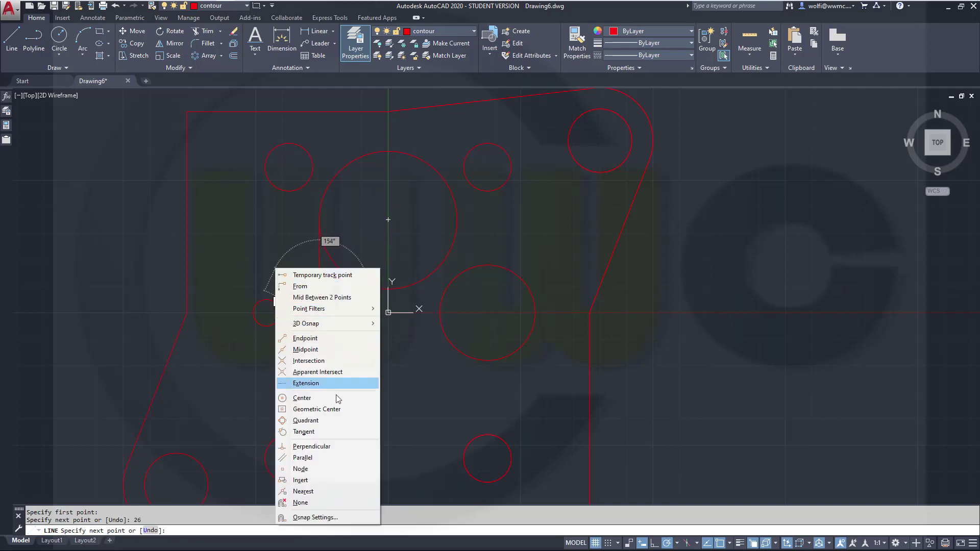
pyautogui.click(310, 435)
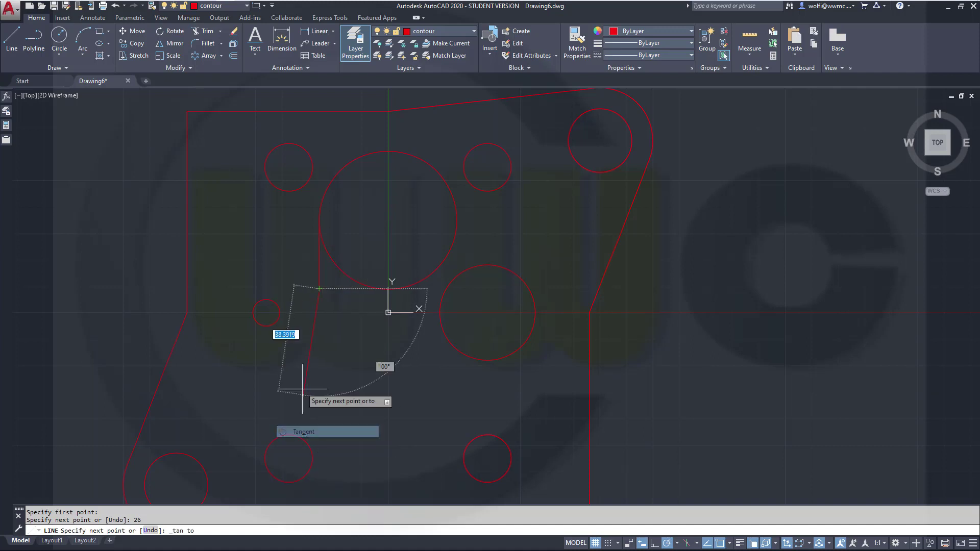
pyautogui.click(266, 299)
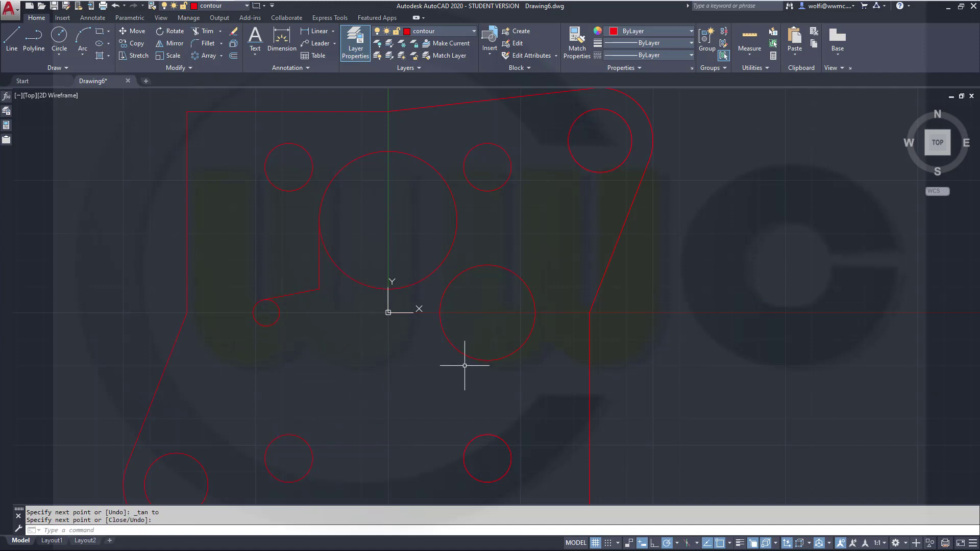
pyautogui.press('Return')
# - Draw a vertical line from 50,0 upward 22.5 long, continuing tangent to the upper right of the radius 26 circle
pyautogui.press('Return')
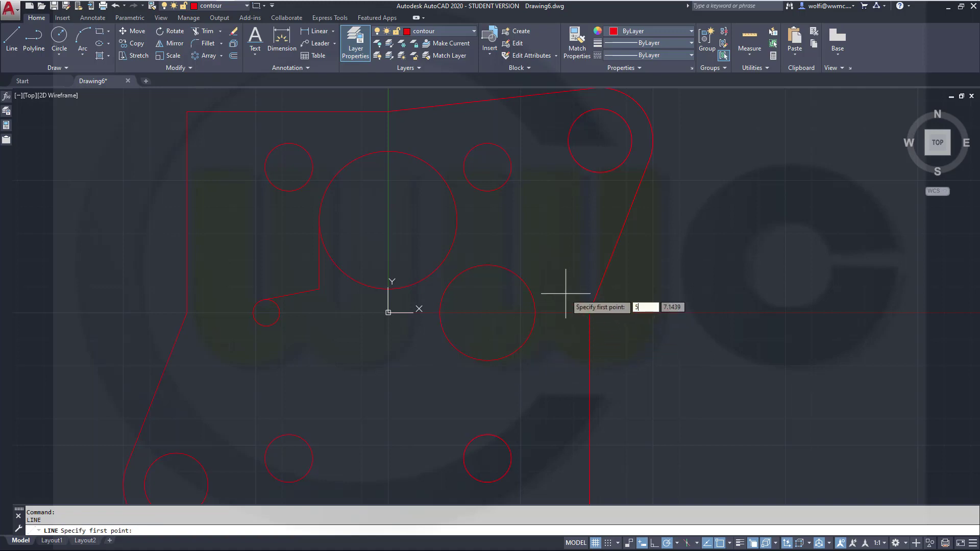
pyautogui.press('Return')
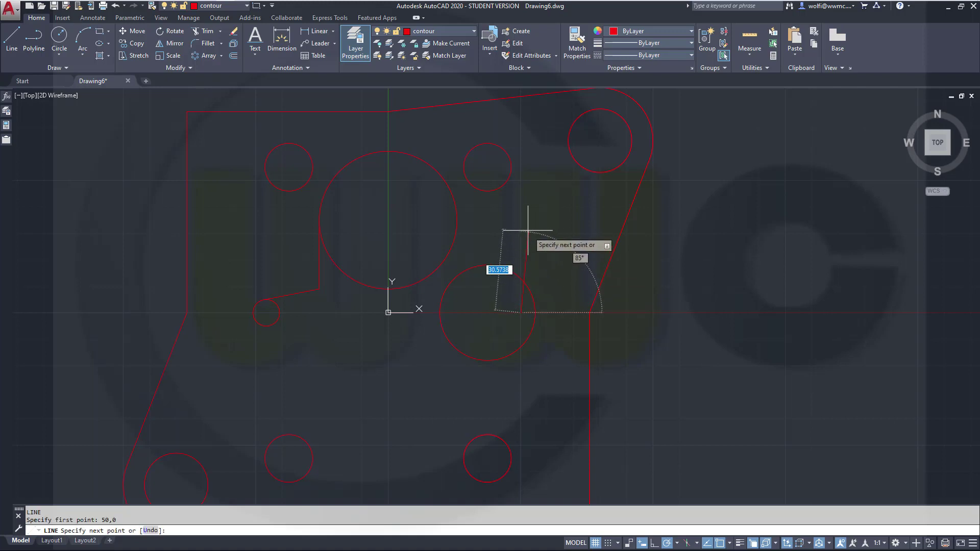
pyautogui.write('22.5')
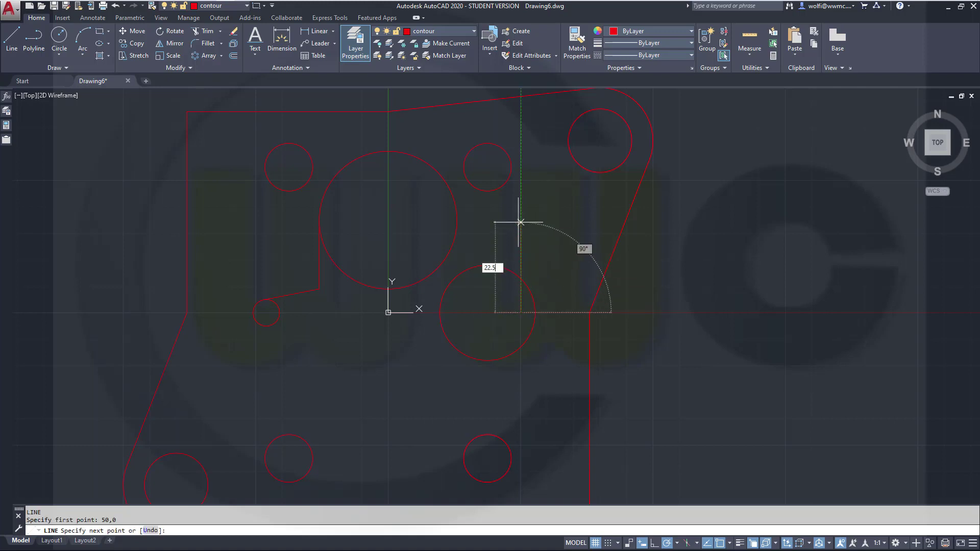
pyautogui.press('Return')
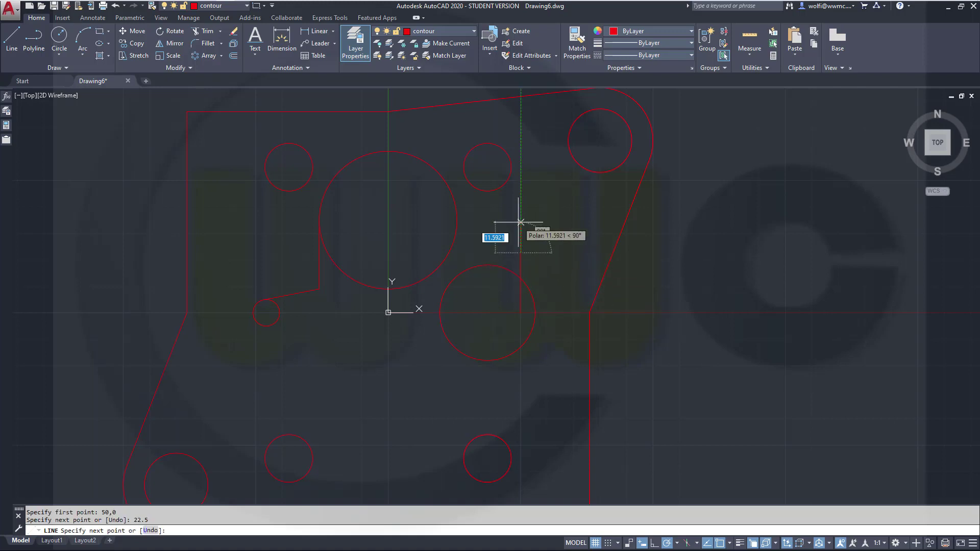
pyautogui.keyDown('shift'); pyautogui.rightClick(500, 223); pyautogui.keyUp('shift')
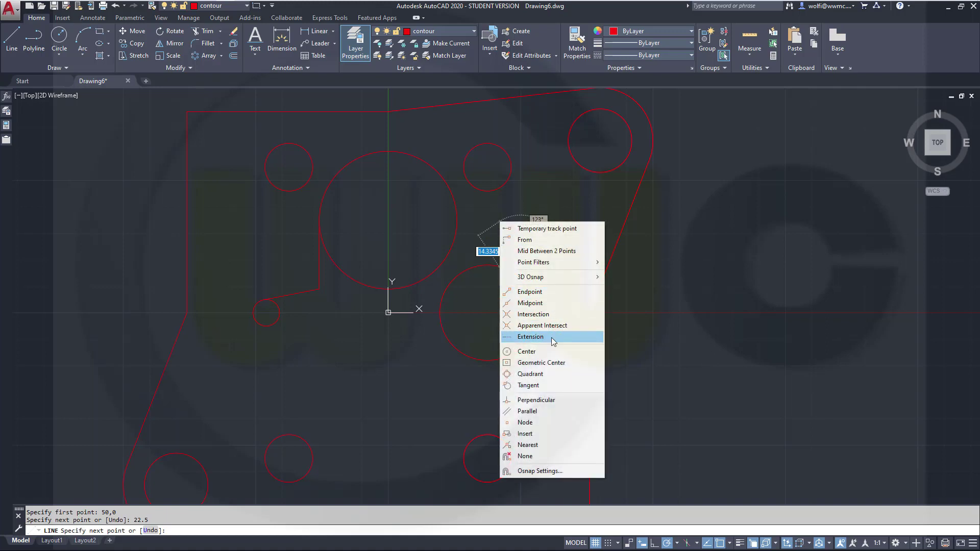
pyautogui.click(534, 390)
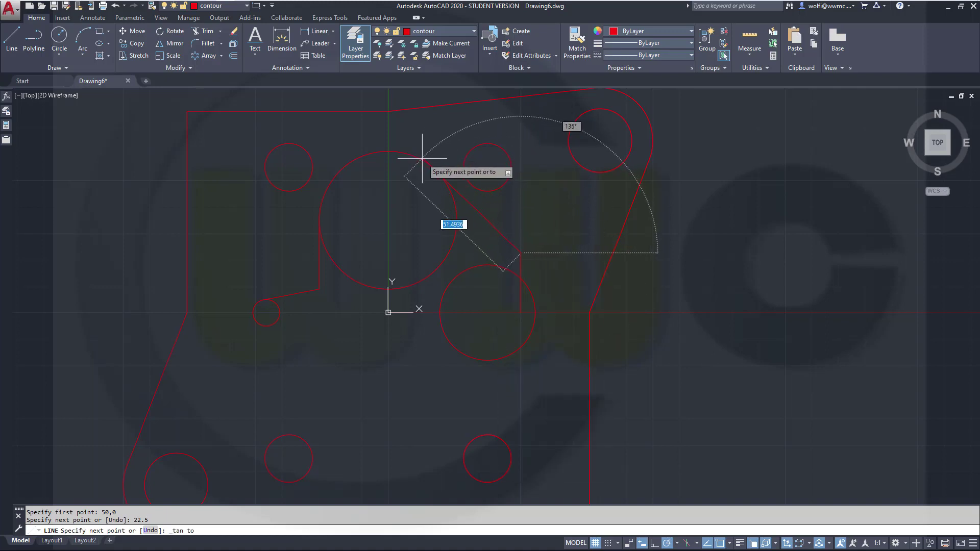
pyautogui.press('Escape')
pyautogui.press('Escape')
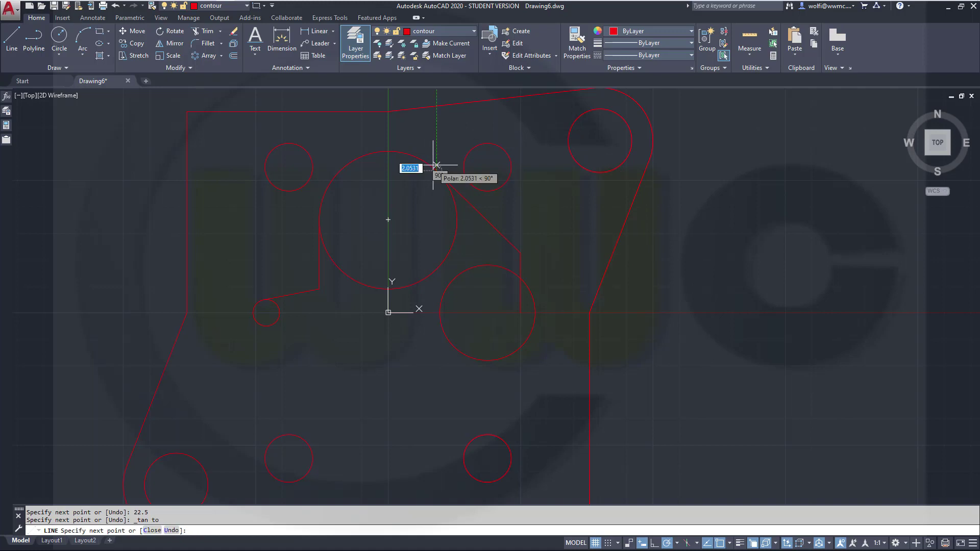
# - Draw a horizontal helper line through the origin between the left and right corners of the outer contour
pyautogui.click(11, 39)
pyautogui.click(187, 313)
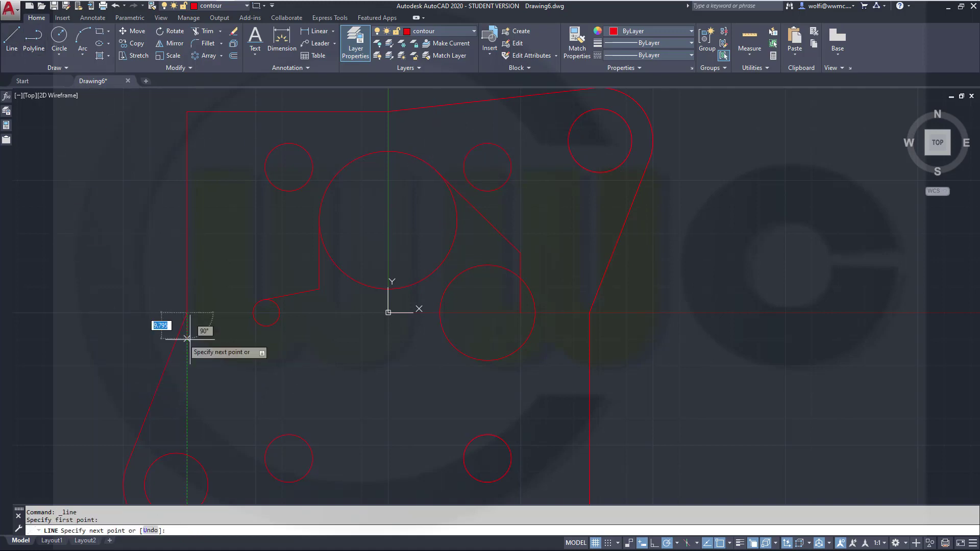
pyautogui.click(589, 313)
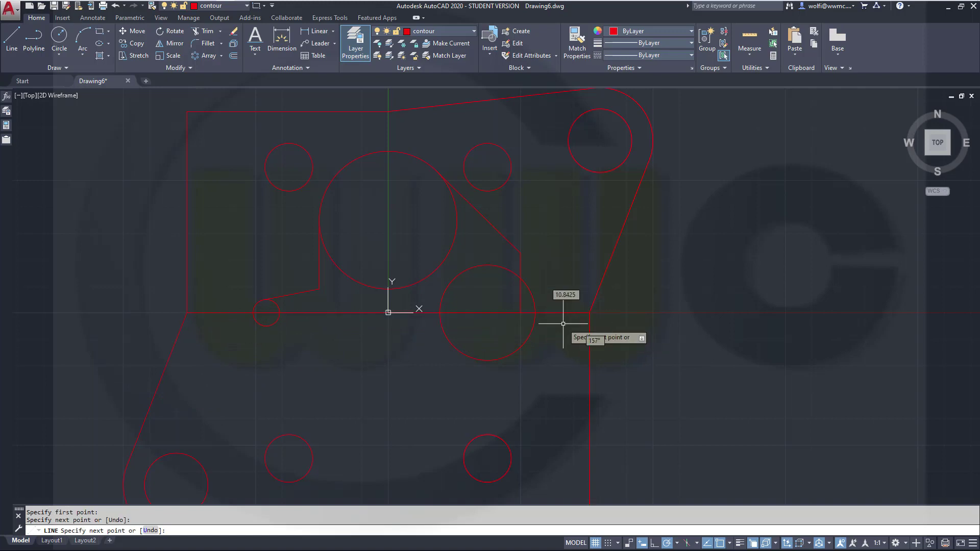
pyautogui.press('Escape')
pyautogui.press('Escape')
# - Trim the three cutout circles against the lines, keeping only the outer arcs of the upper cutout half above the helper line
pyautogui.click(208, 31)
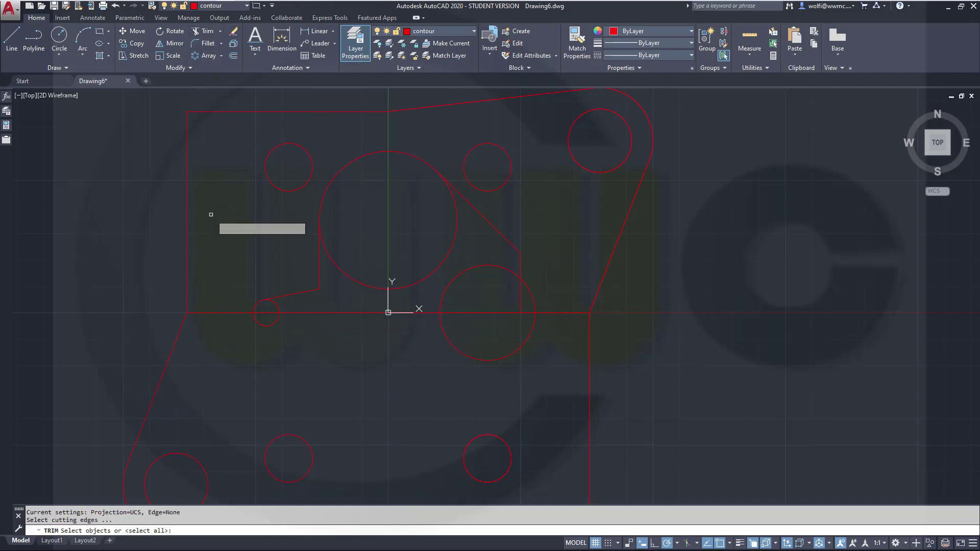
pyautogui.press('Return')
pyautogui.click(280, 325)
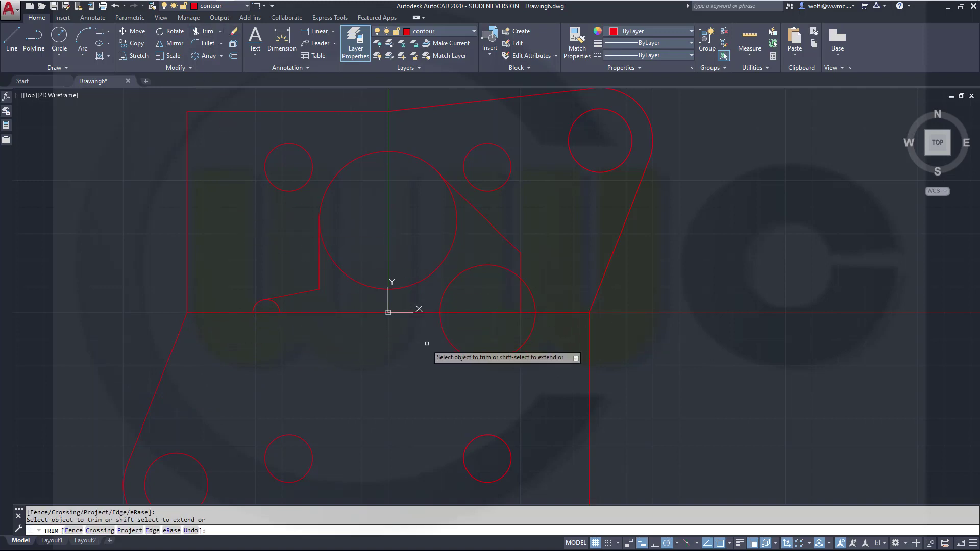
pyautogui.click(448, 337)
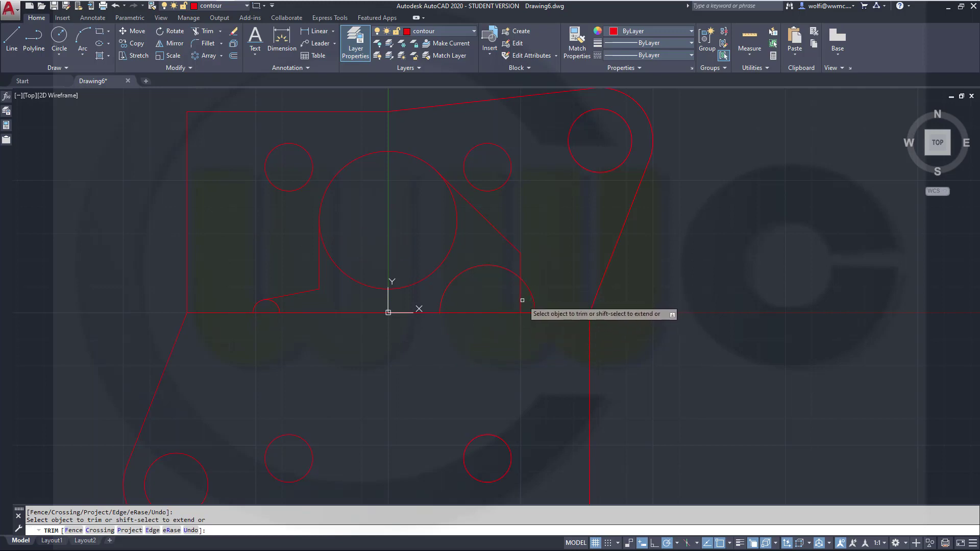
pyautogui.click(482, 268)
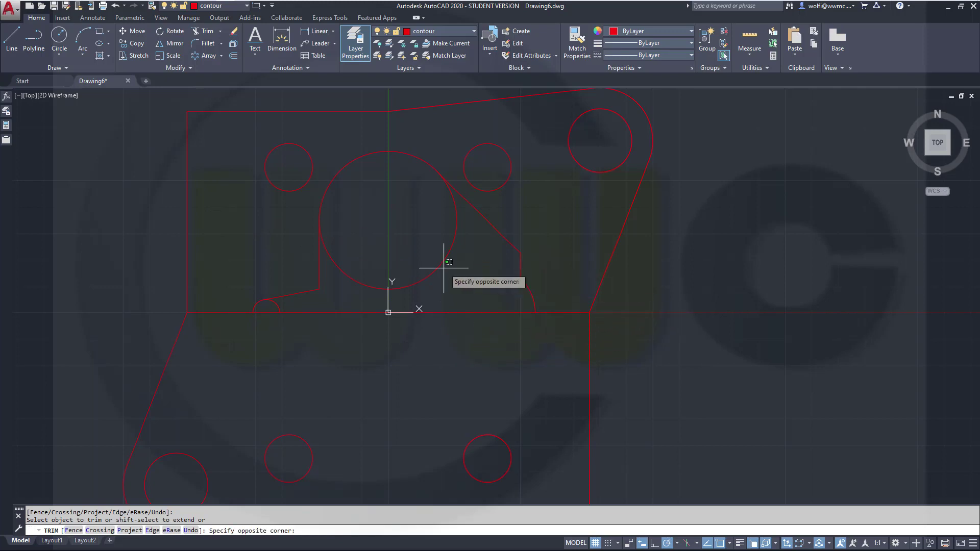
pyautogui.click(425, 258)
pyautogui.click(276, 303)
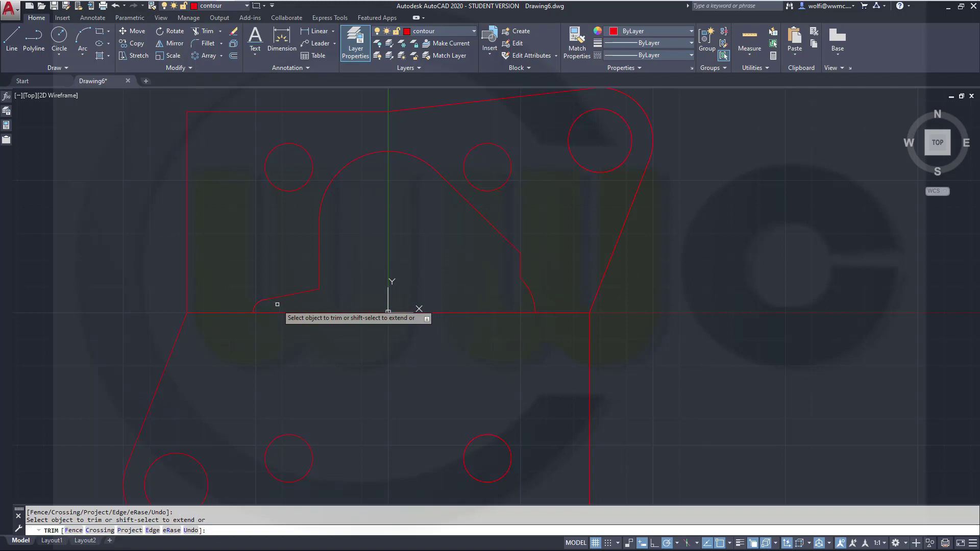
# - Erase the horizontal helper line using Trim's erase option and finish the trimming
pyautogui.rightClick(334, 336)
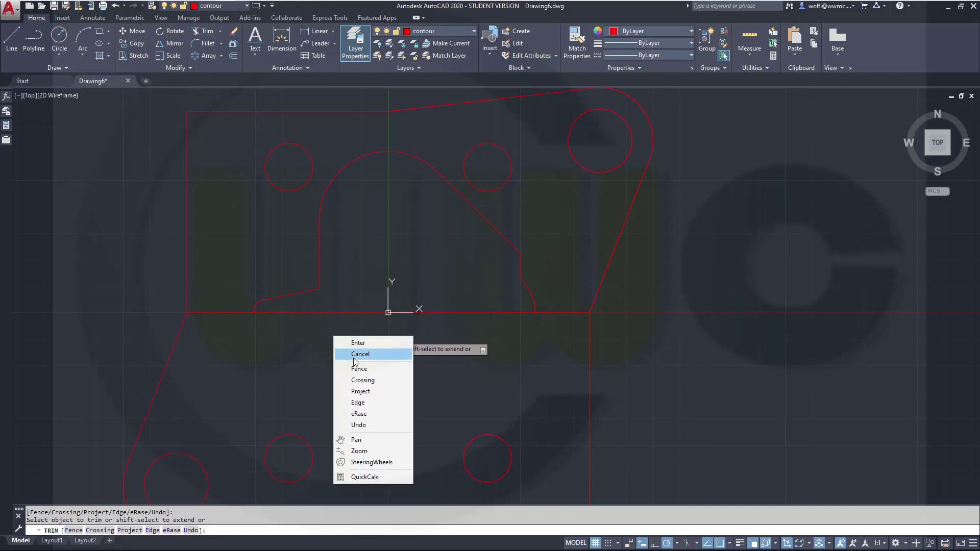
pyautogui.click(373, 414)
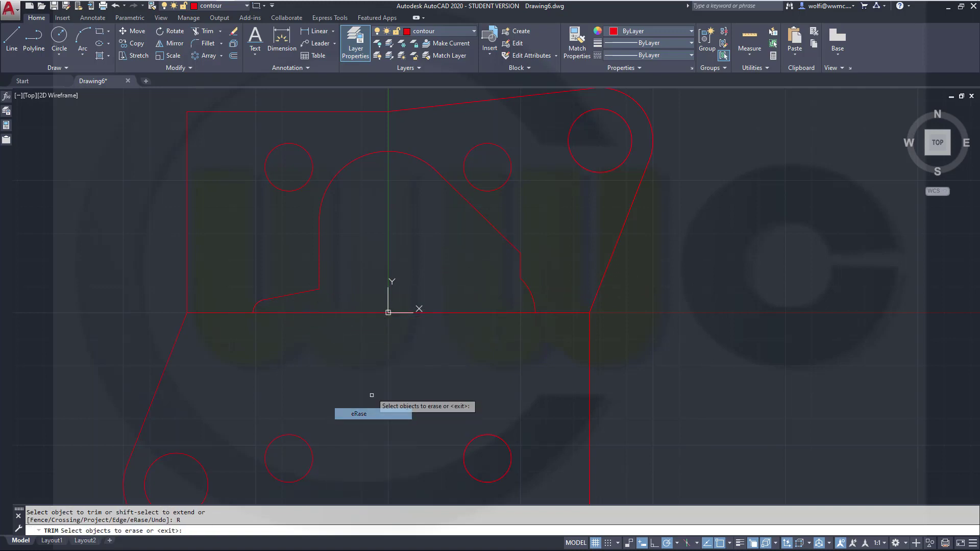
pyautogui.click(356, 313)
pyautogui.press('Return')
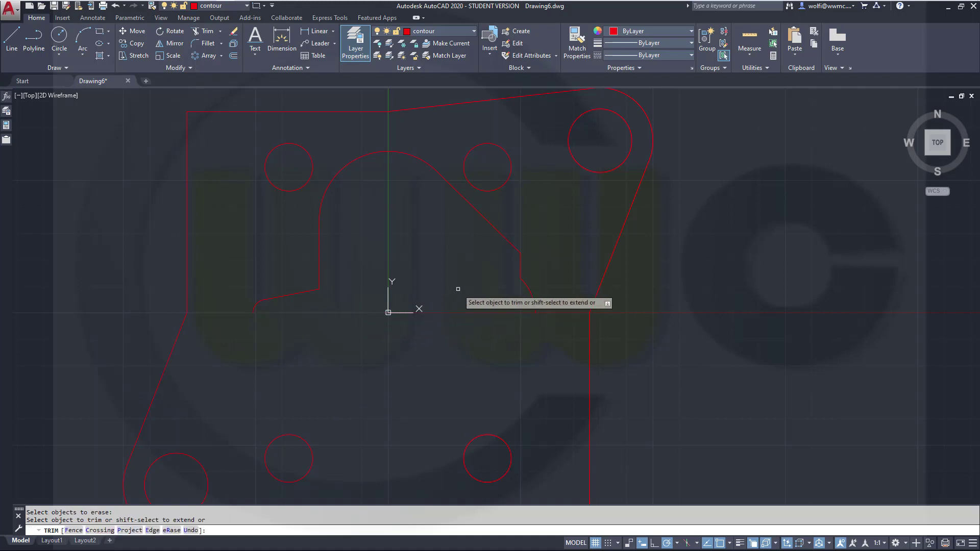
pyautogui.press('Return')
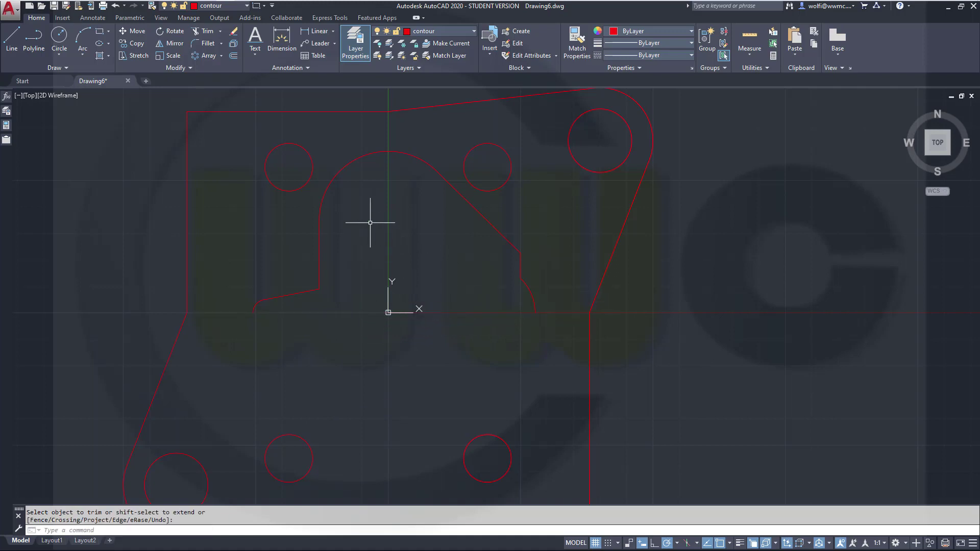
# - Mirror the upper cutout half, without the two hole circles, about the horizontal line through its two open ends, keeping the source objects
pyautogui.click(172, 44)
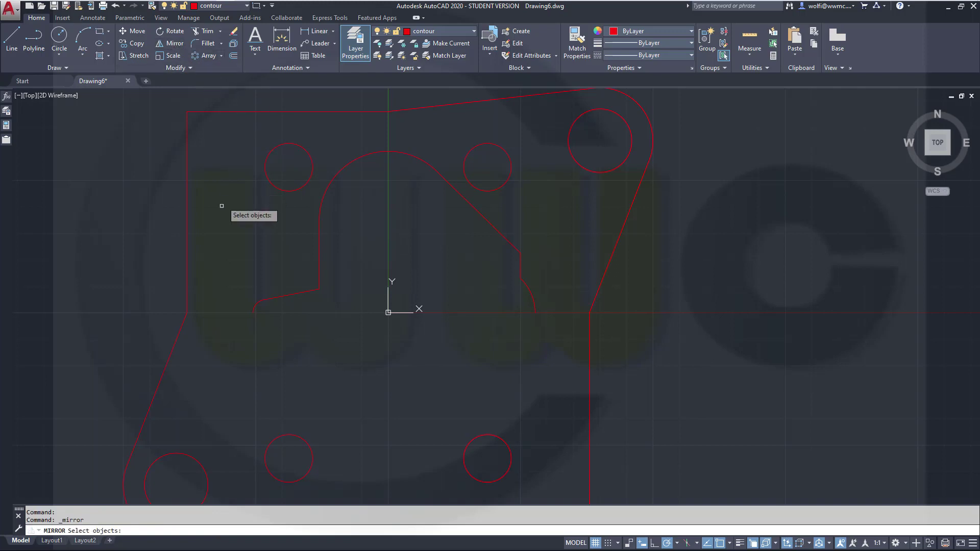
pyautogui.click(532, 331)
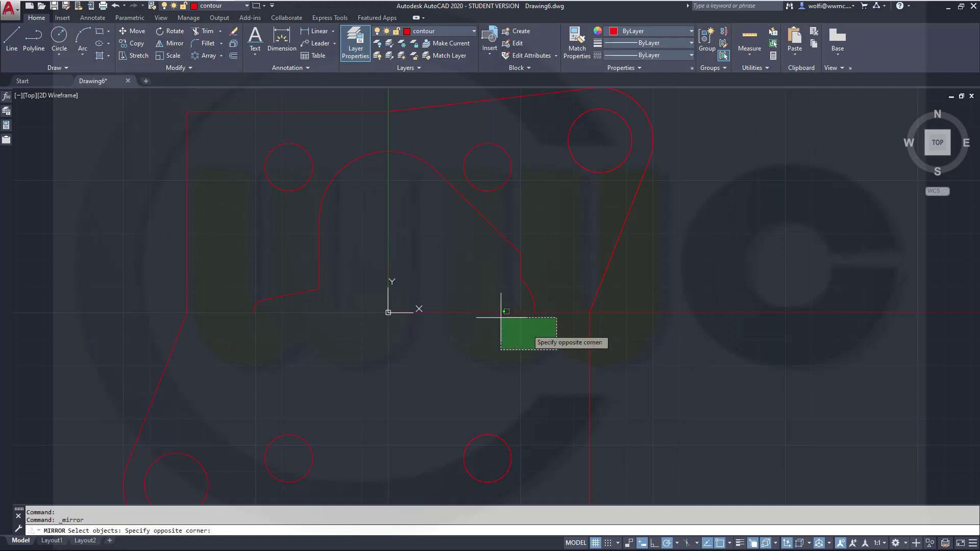
pyautogui.click(240, 142)
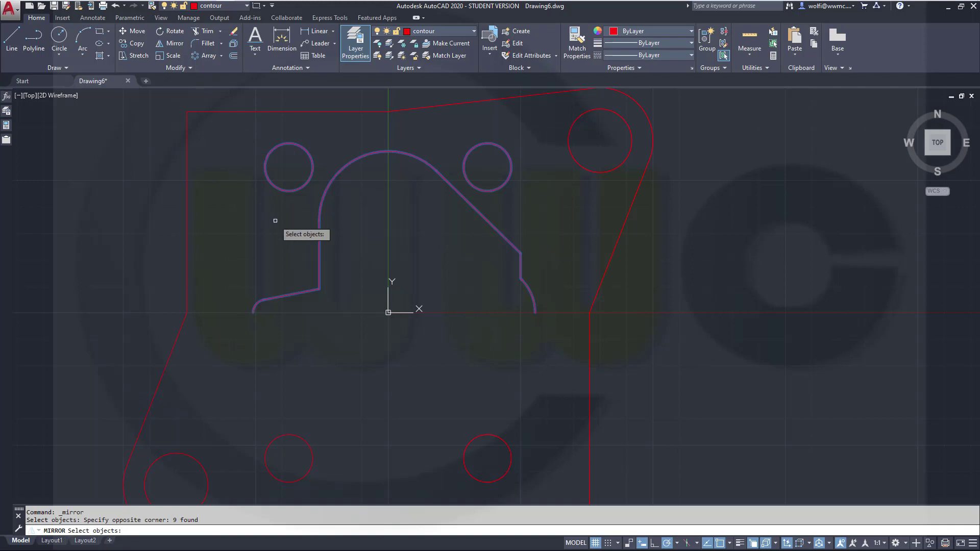
pyautogui.keyDown('shift'); pyautogui.click(295, 192); pyautogui.keyUp('shift')
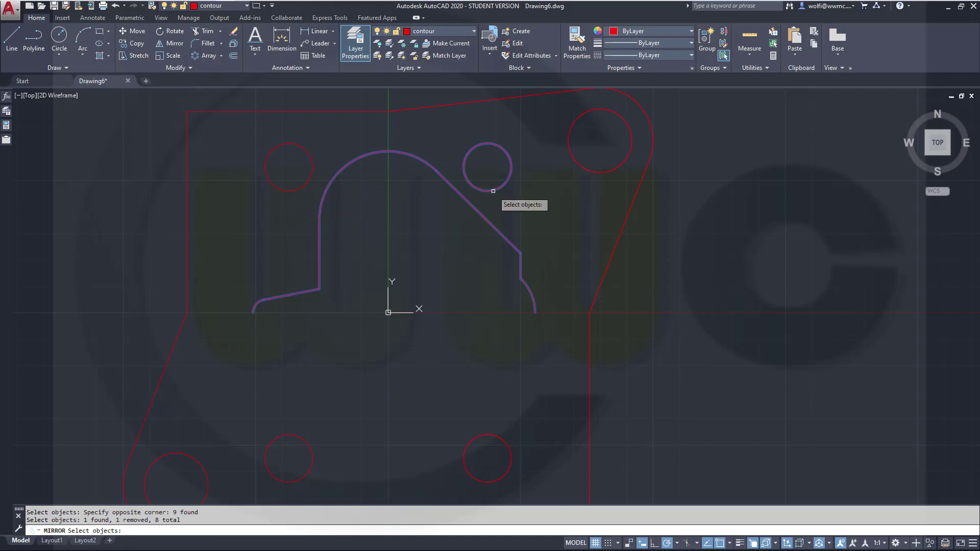
pyautogui.keyDown('shift'); pyautogui.click(493, 191); pyautogui.keyUp('shift')
pyautogui.press('Return')
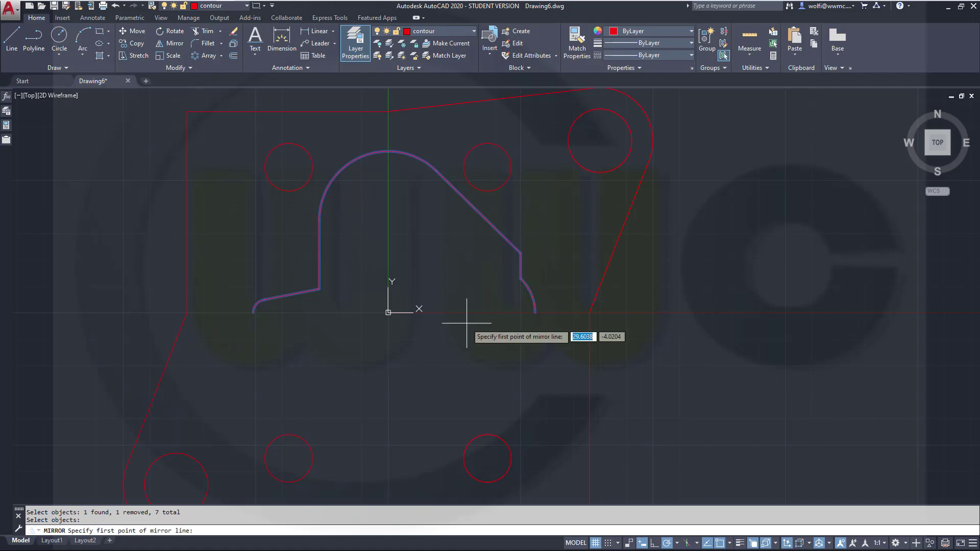
pyautogui.click(254, 313)
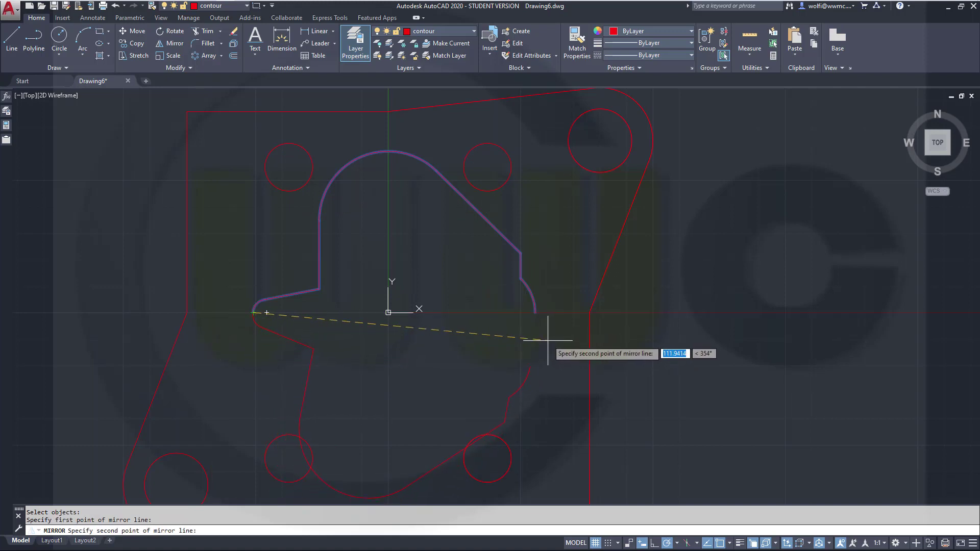
pyautogui.click(536, 312)
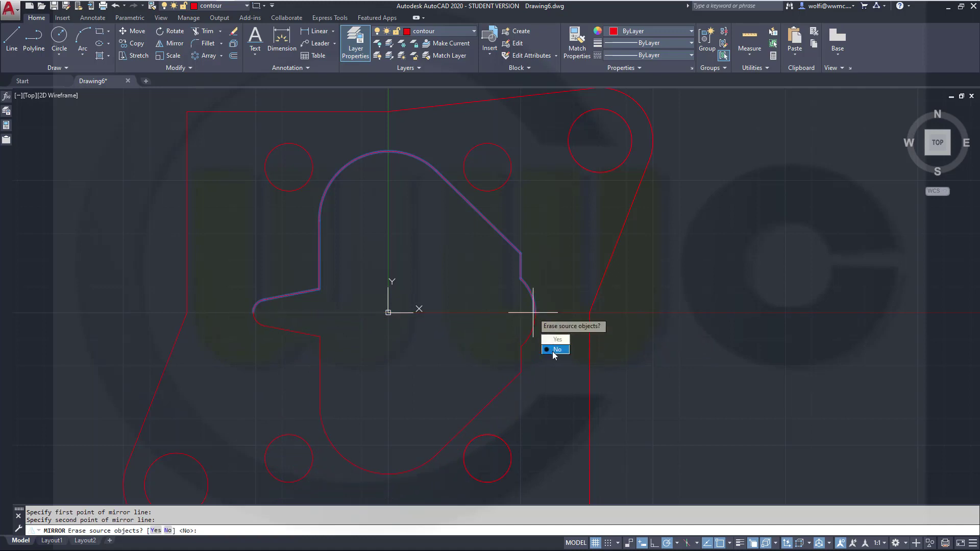
pyautogui.press('Return')
pyautogui.scroll(-2, 635, 321)
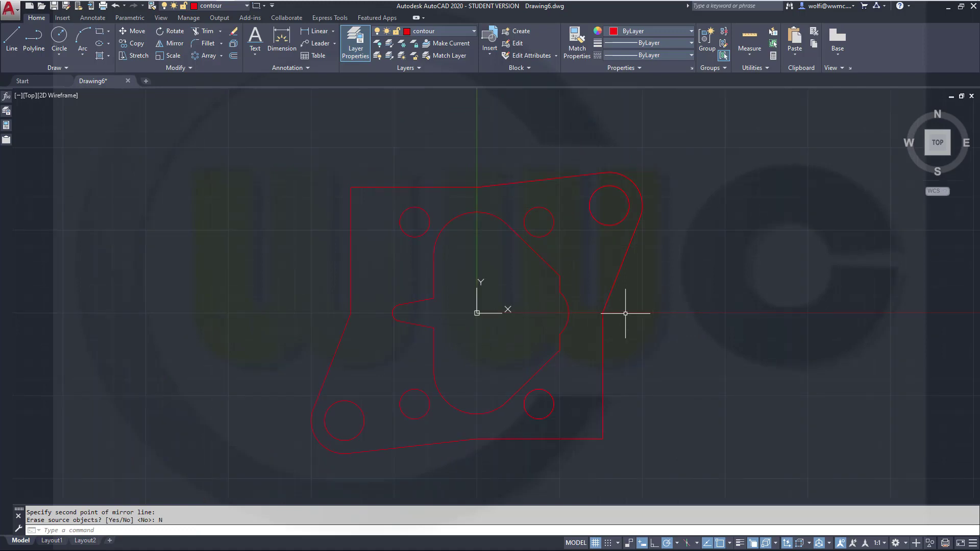
pyautogui.moveTo(637, 321); pyautogui.dragTo(712, 315, button='middle')
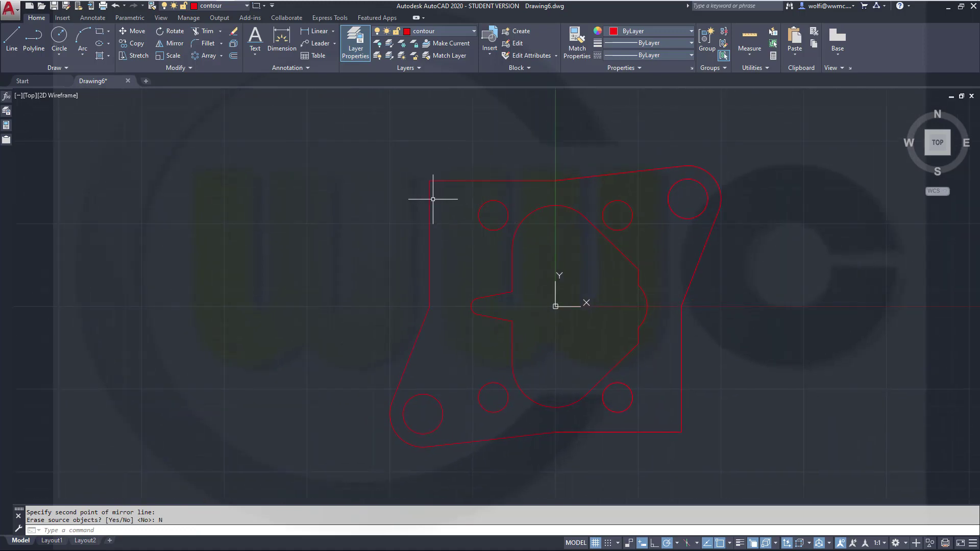
pyautogui.moveTo(412, 203); pyautogui.dragTo(341, 198, button='middle')
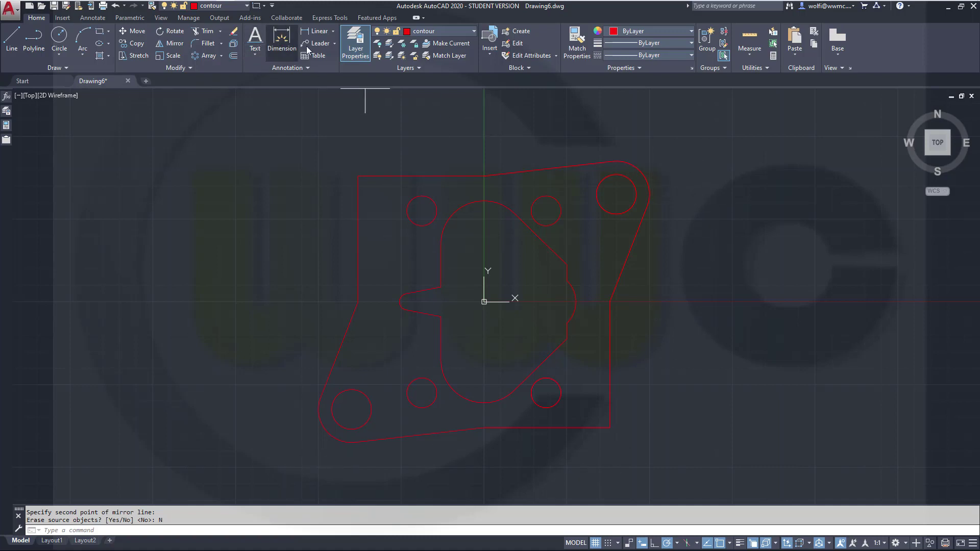
# - Add a radius dimension to the outer arc of the upper-right lug, placed outside the contour
pyautogui.click(286, 43)
pyautogui.click(644, 176)
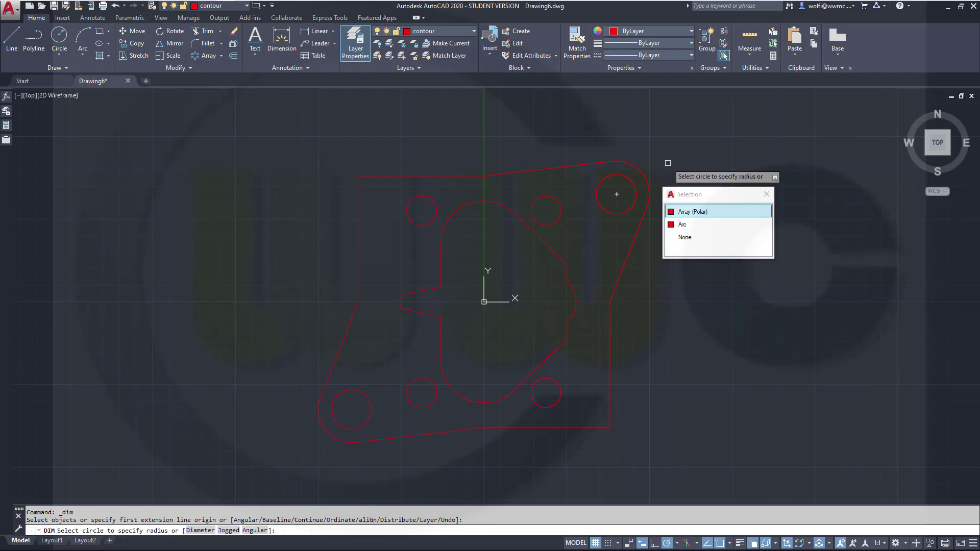
pyautogui.click(683, 226)
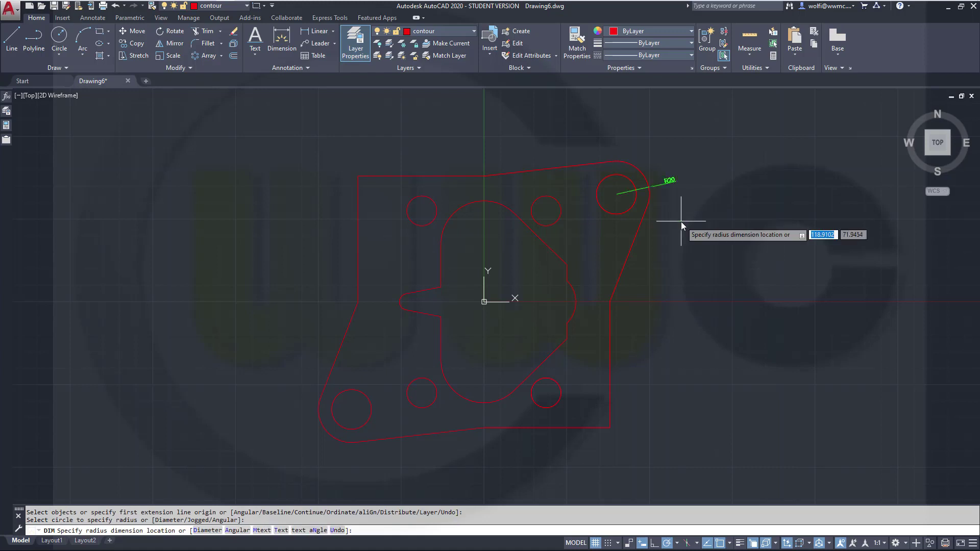
pyautogui.click(657, 165)
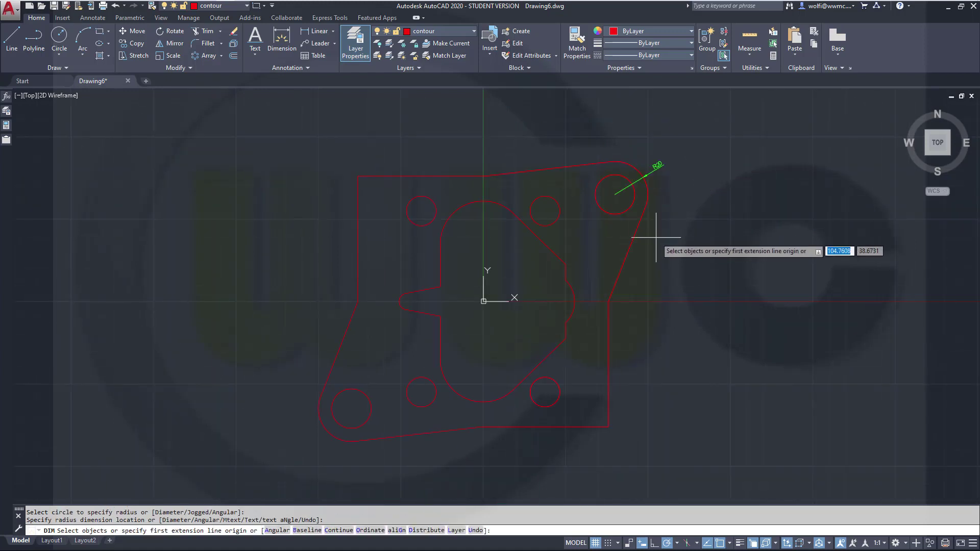
# - Add diameter dimensions to the upper-right lug's hole and to the small upper-right hole beside the cutout
pyautogui.scroll(4, 666, 246)
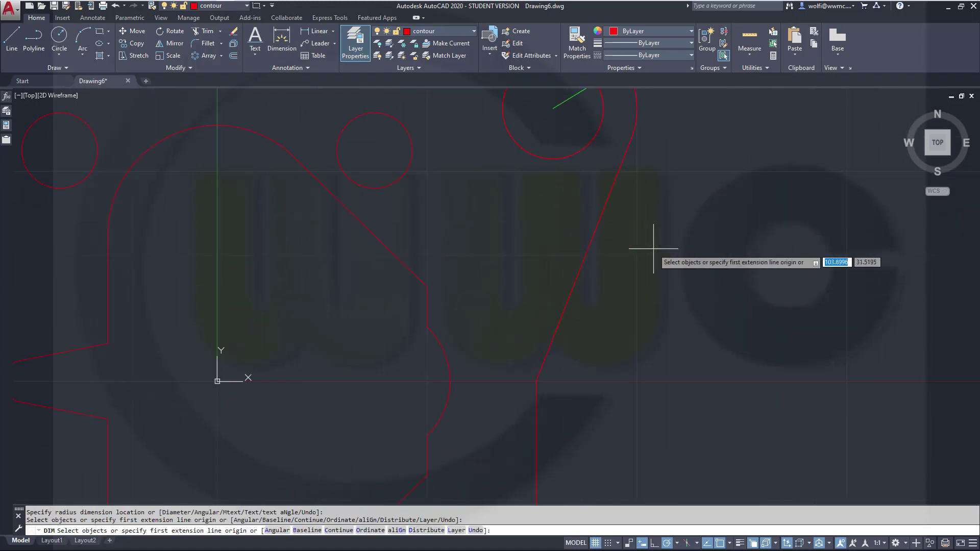
pyautogui.scroll(-2, 649, 244)
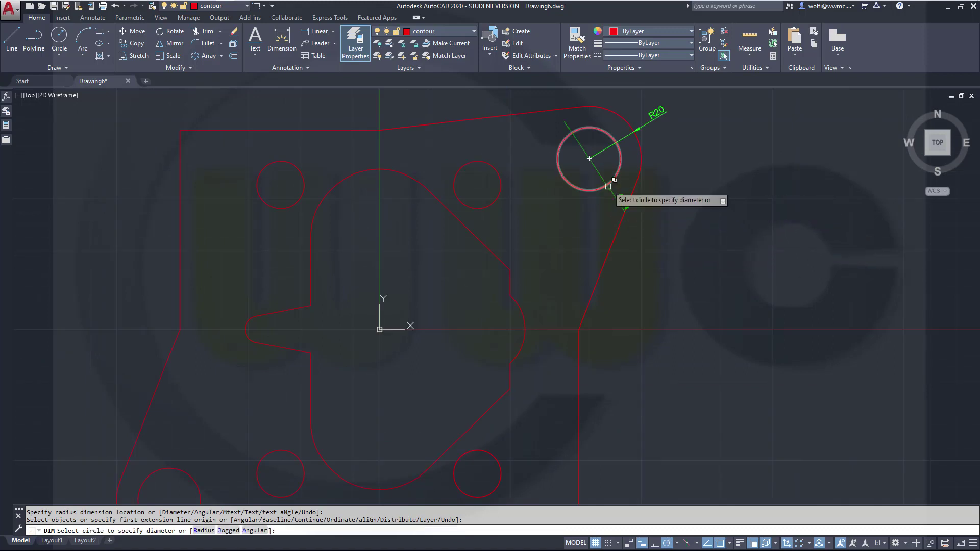
pyautogui.click(614, 180)
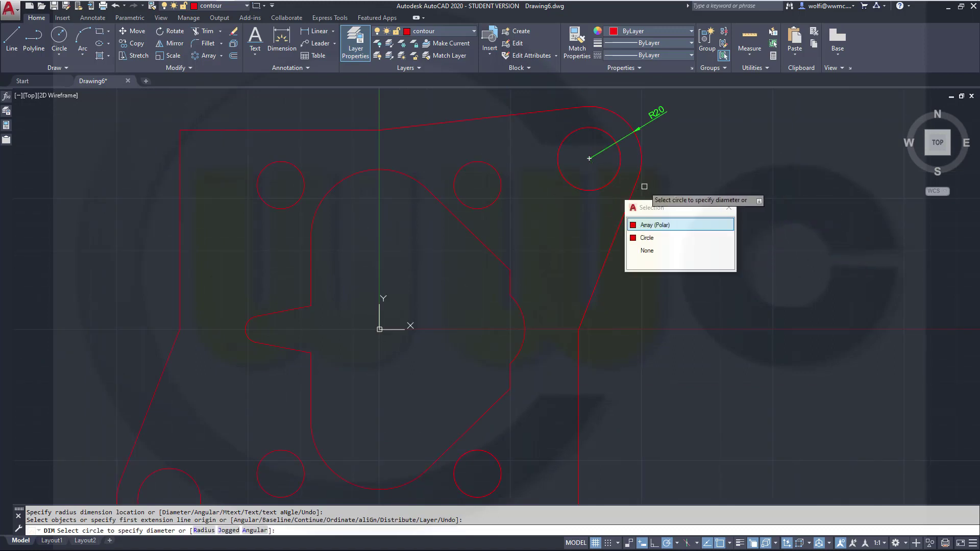
pyautogui.click(653, 224)
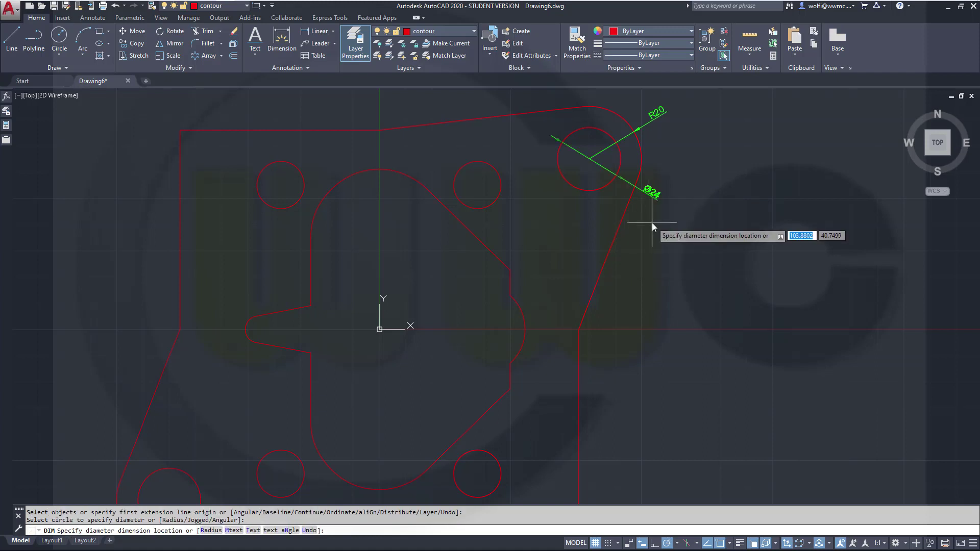
pyautogui.click(663, 195)
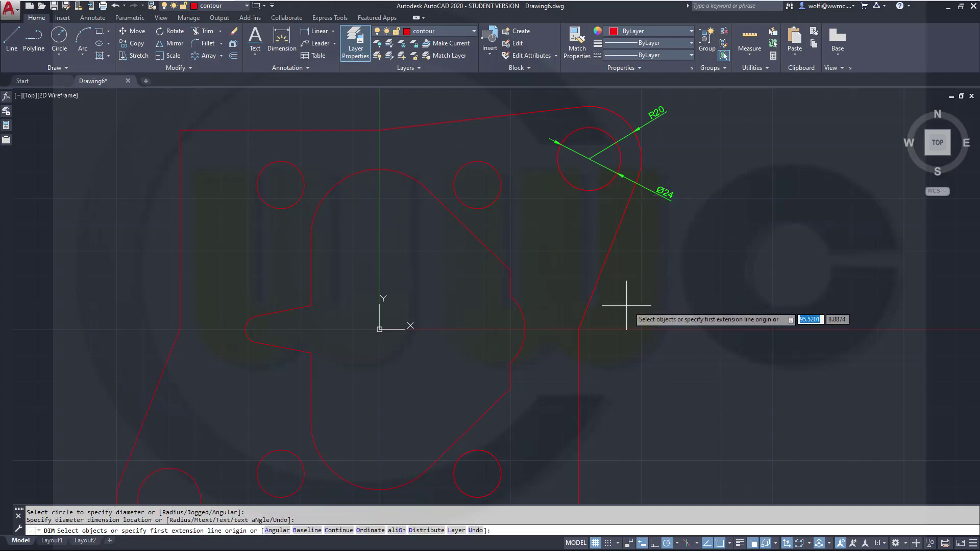
pyautogui.click(500, 195)
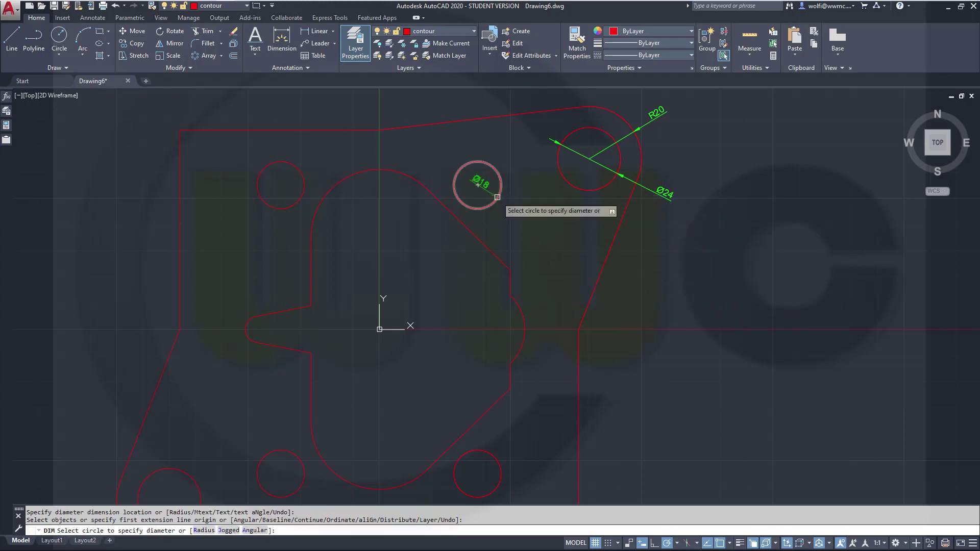
pyautogui.click(519, 204)
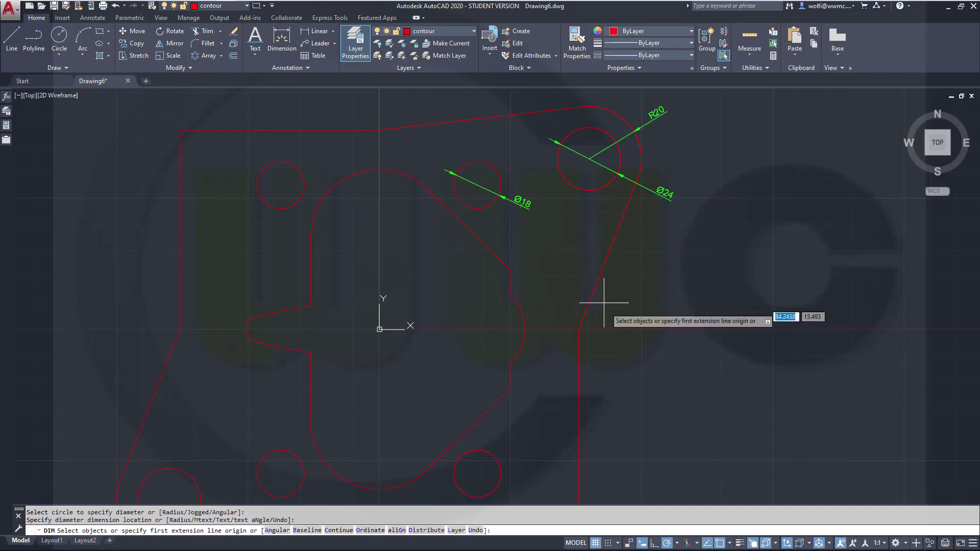
# - Add radius dimensions to the cutout's large upper arc, placed inside, and to the small arc at its left tip, placed outside
pyautogui.moveTo(612, 395); pyautogui.dragTo(726, 215, button='middle')
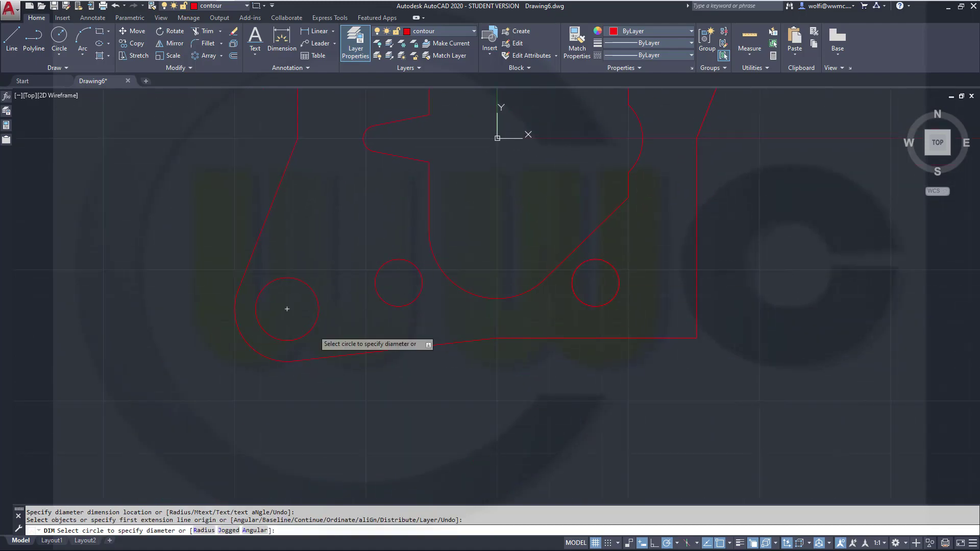
pyautogui.scroll(-4, 807, 243)
pyautogui.moveTo(817, 243); pyautogui.dragTo(647, 353, button='middle')
pyautogui.scroll(2, 641, 340)
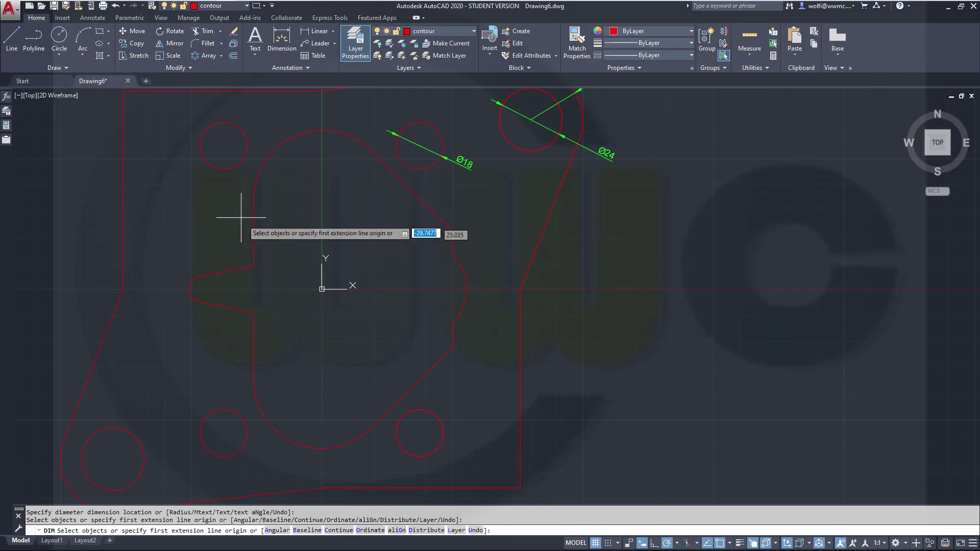
pyautogui.scroll(3, 219, 205)
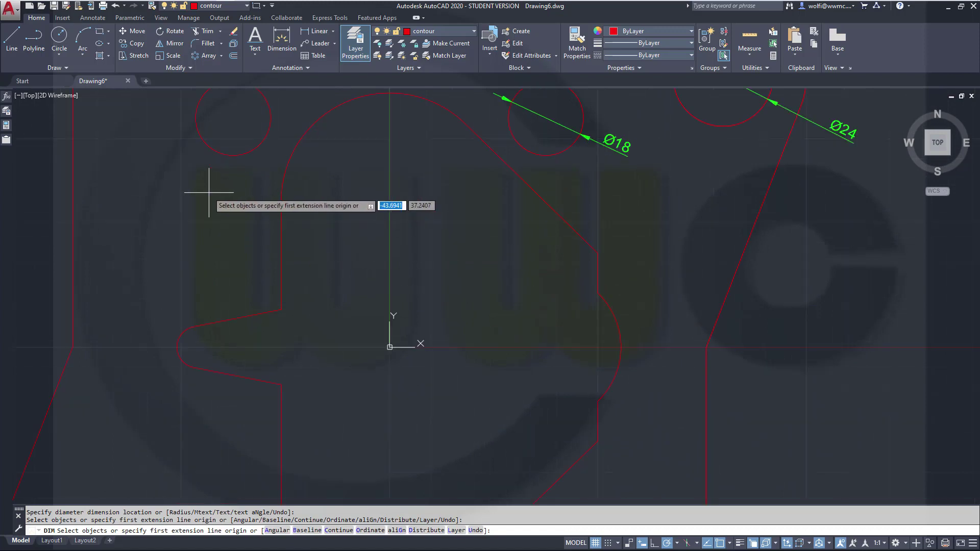
pyautogui.click(332, 115)
pyautogui.click(389, 200)
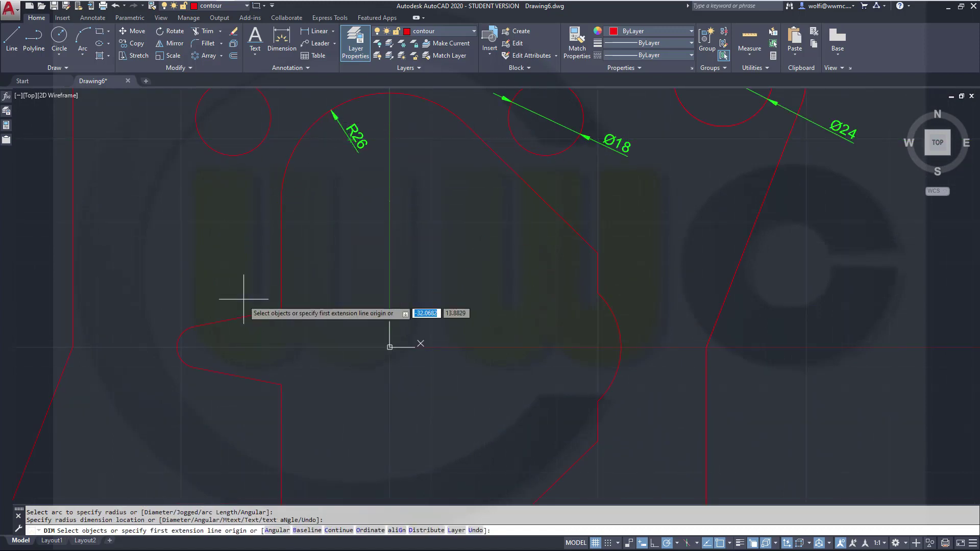
pyautogui.click(179, 338)
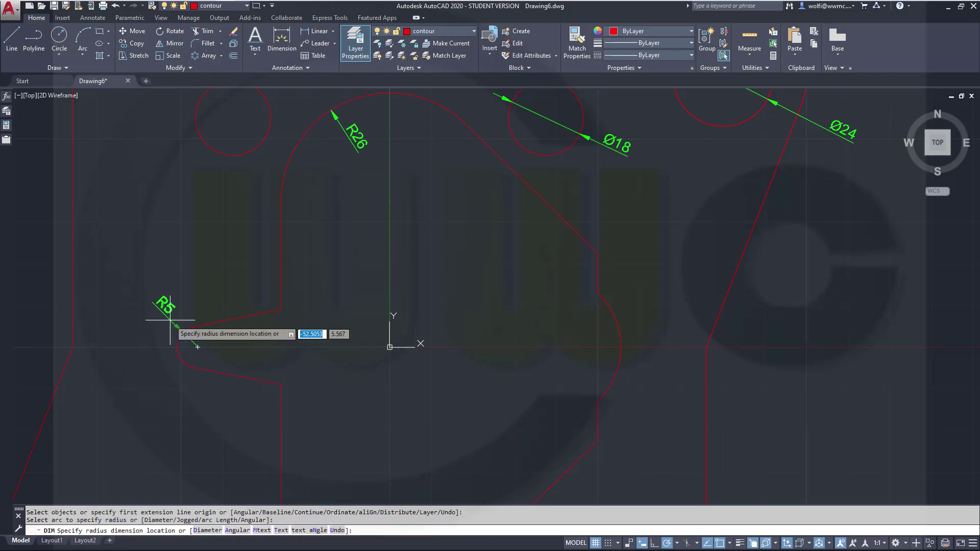
pyautogui.click(167, 310)
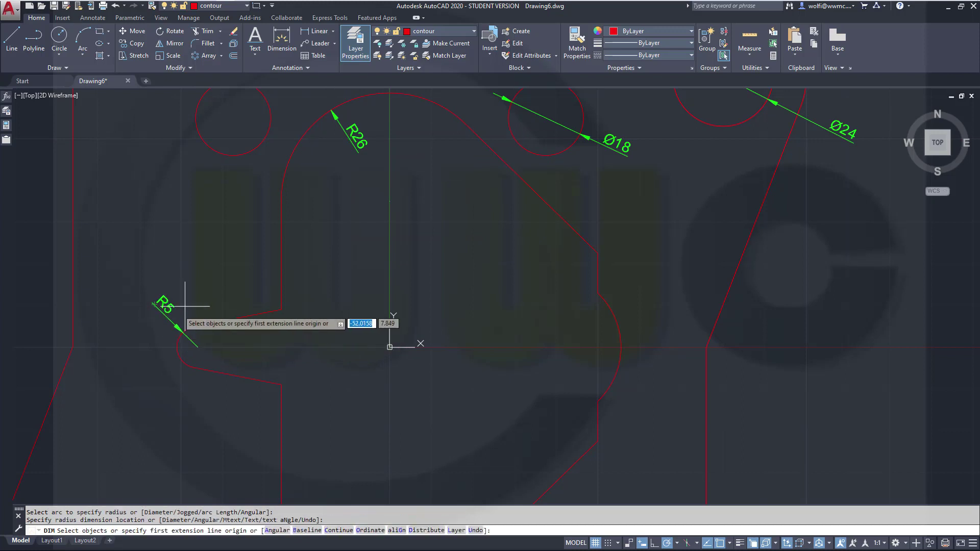
# - Add a radius dimension to the arc on the cutout's right side and finish the dimensioning
pyautogui.click(617, 322)
pyautogui.click(642, 308)
pyautogui.scroll(-3, 750, 390)
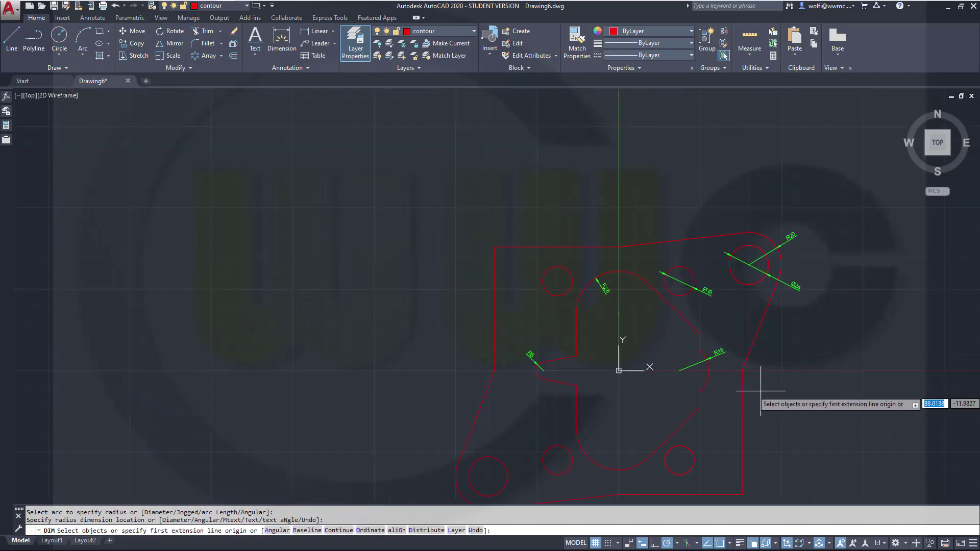
pyautogui.scroll(2, 770, 407)
pyautogui.moveTo(808, 403); pyautogui.dragTo(803, 322, button='middle')
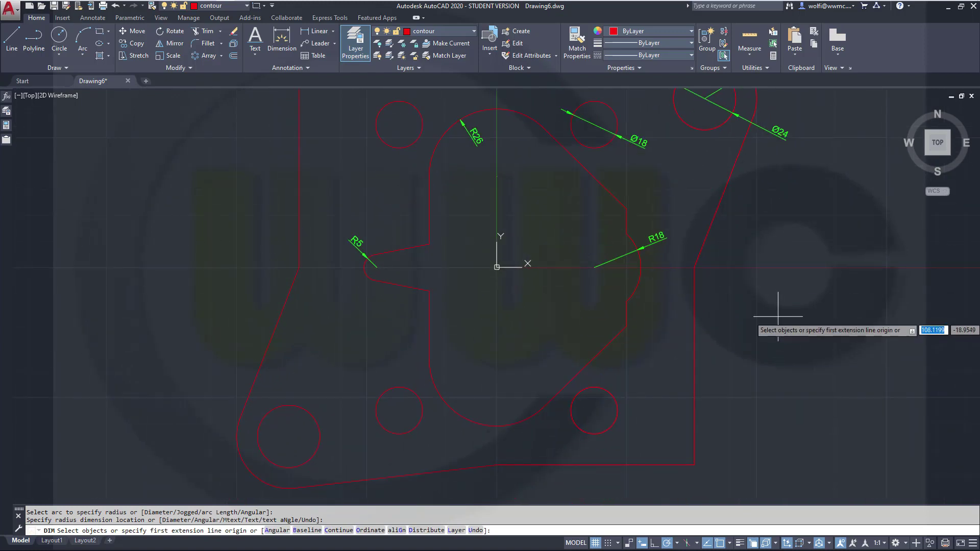
pyautogui.press('Escape')
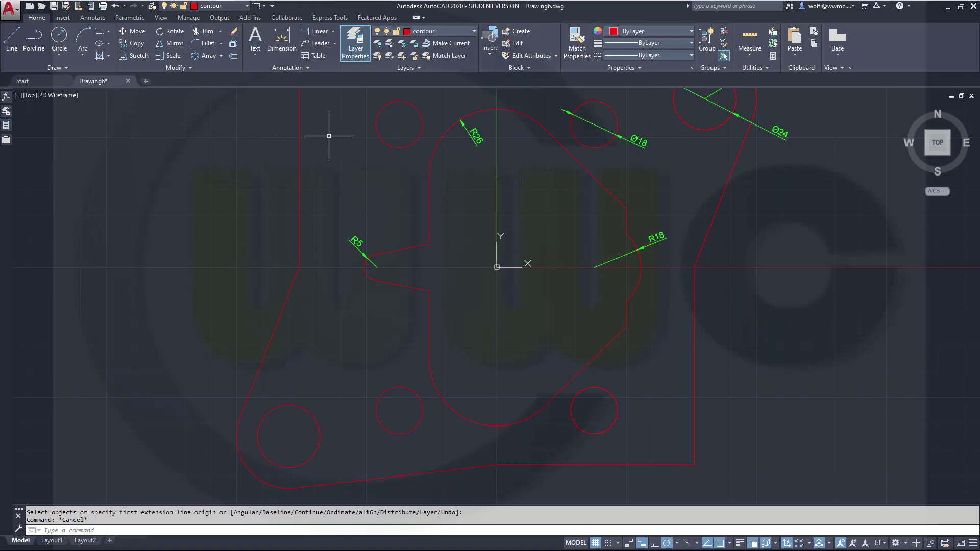
# - Create a horizontal centerline between the lower and upper horizontal edges of the outer contour
pyautogui.click(89, 20)
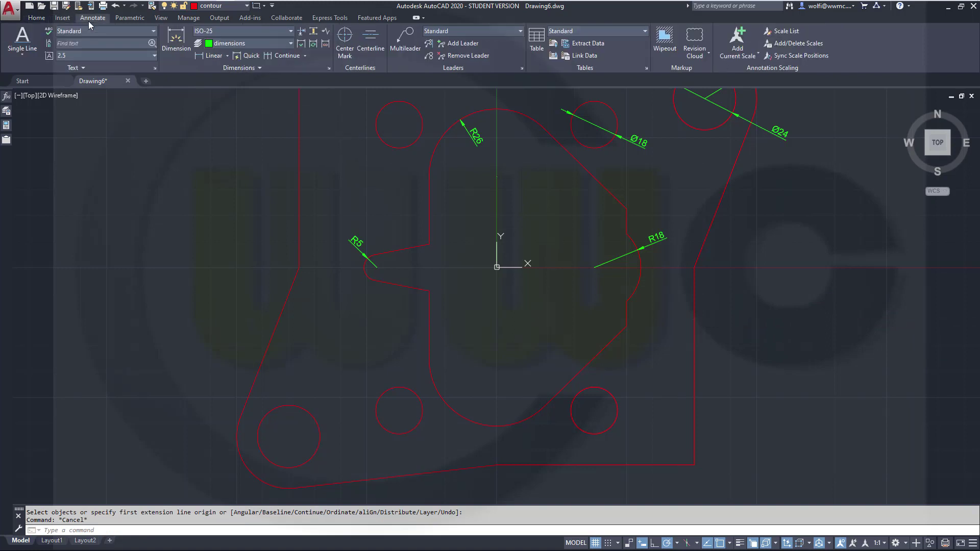
pyautogui.click(371, 40)
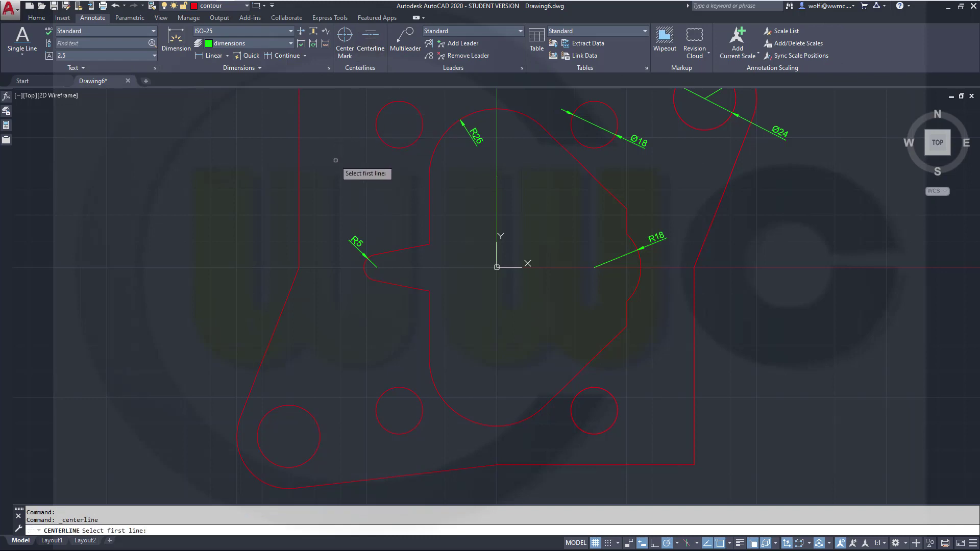
pyautogui.click(571, 461)
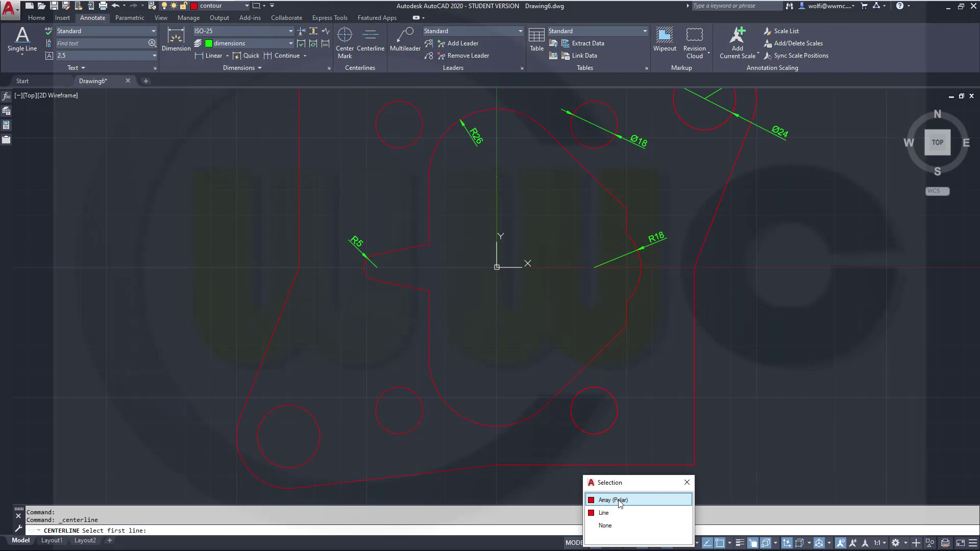
pyautogui.click(607, 513)
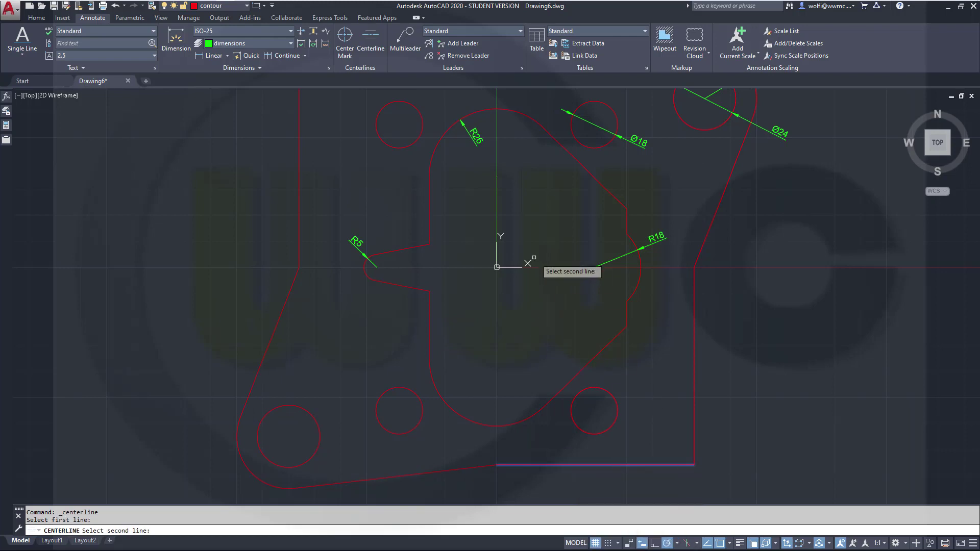
pyautogui.moveTo(528, 263); pyautogui.dragTo(533, 413, button='middle')
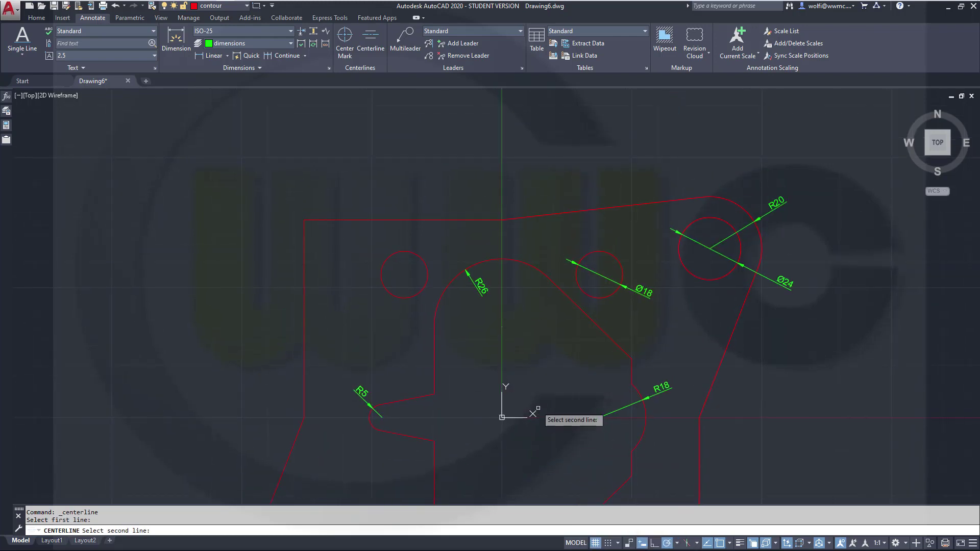
pyautogui.click(467, 220)
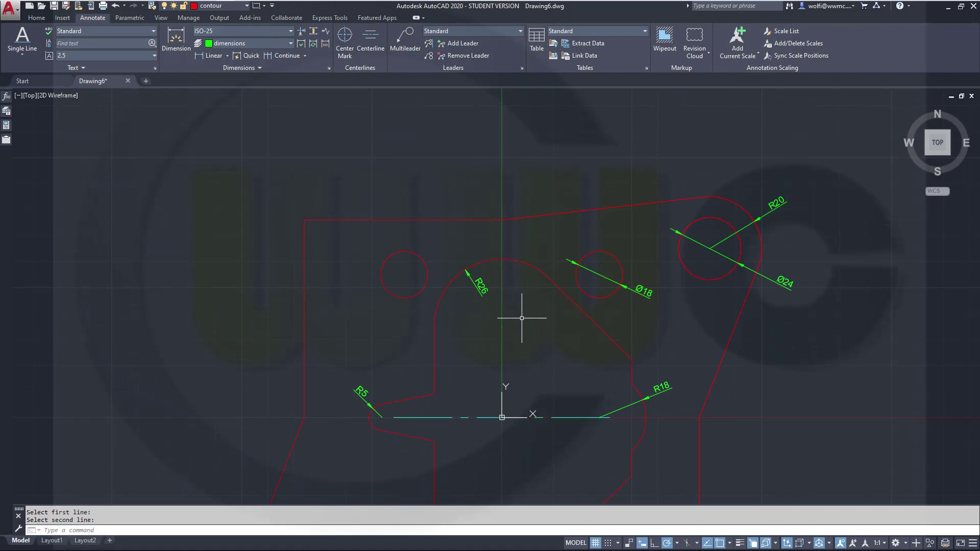
# - Create a vertical centerline between the left and right vertical edges of the outer contour
pyautogui.click(368, 41)
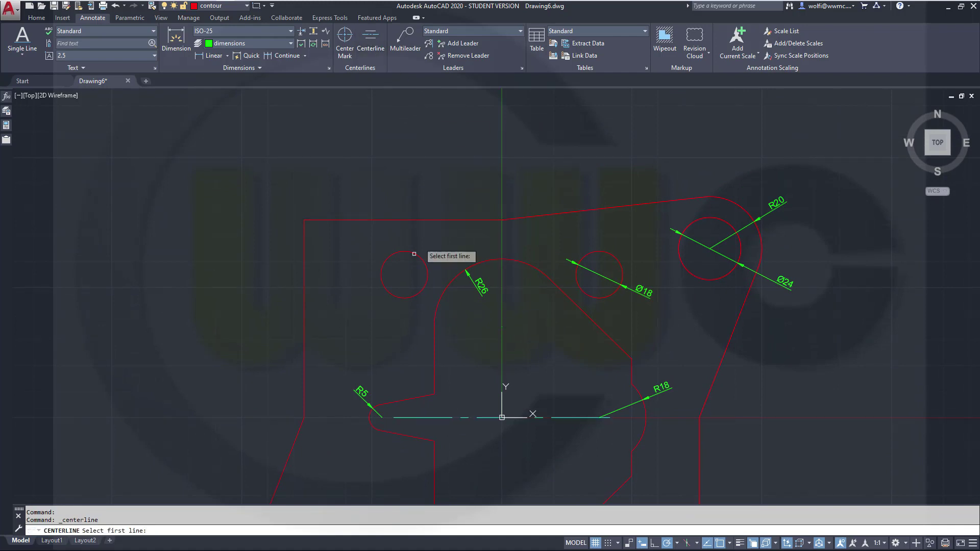
pyautogui.click(301, 365)
pyautogui.click(701, 468)
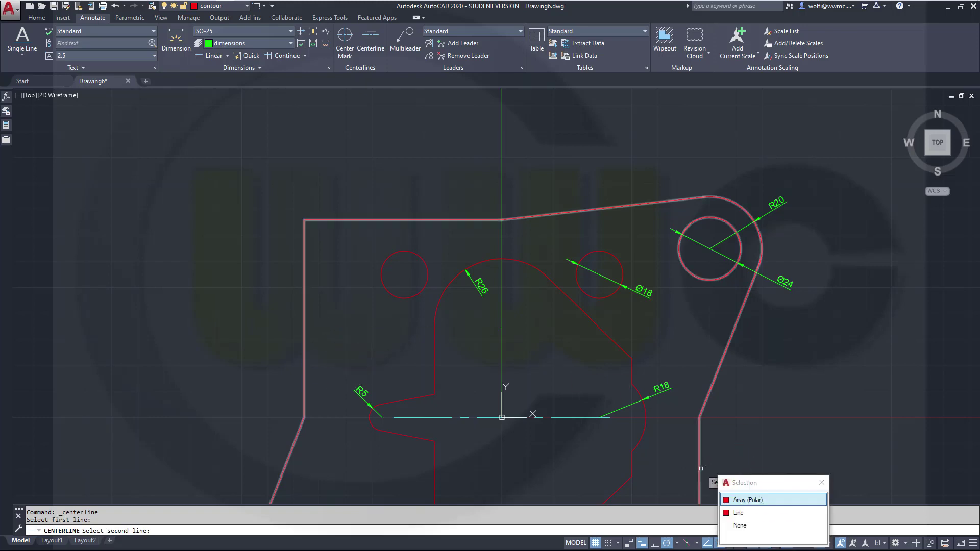
pyautogui.click(745, 503)
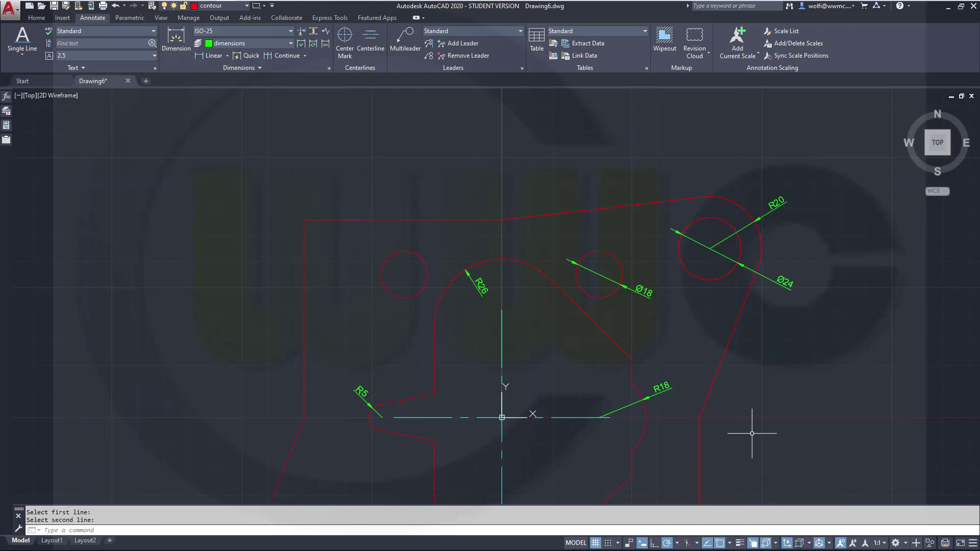
# - Add center marks to the four small holes and to both lug holes
pyautogui.moveTo(705, 427); pyautogui.dragTo(720, 356, button='middle')
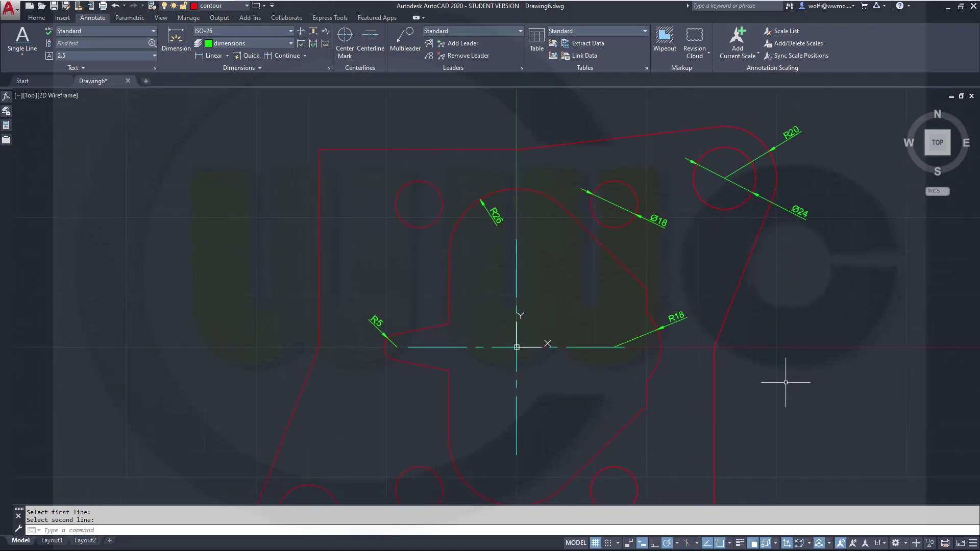
pyautogui.click(345, 44)
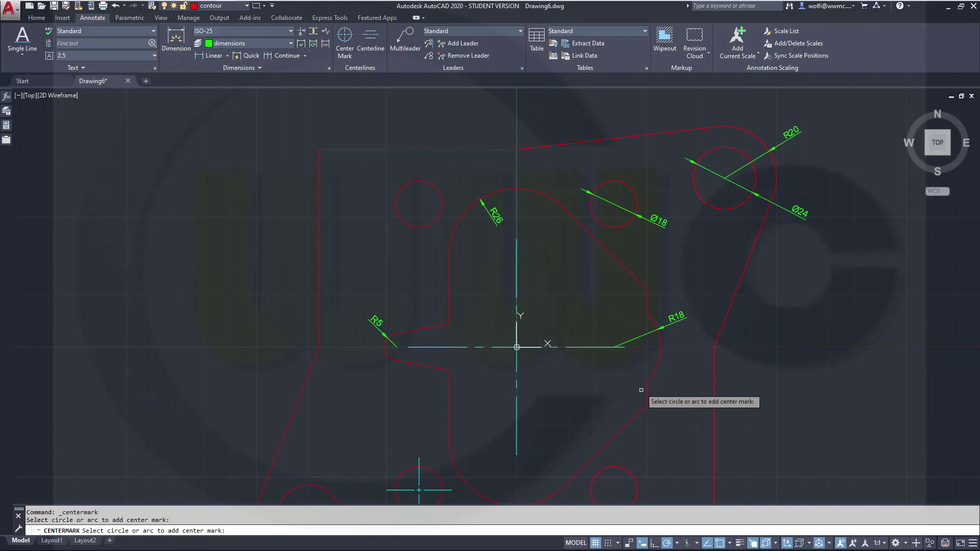
pyautogui.click(634, 478)
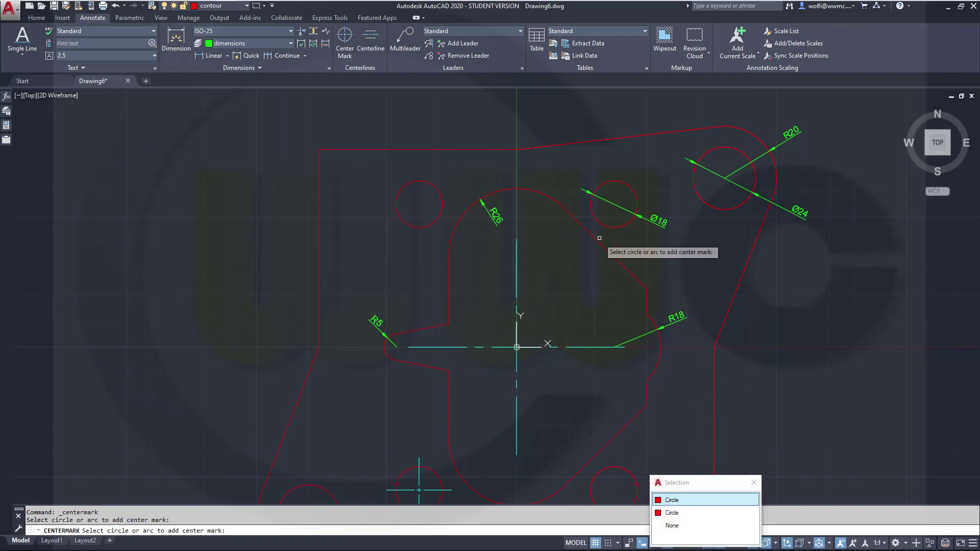
pyautogui.click(615, 228)
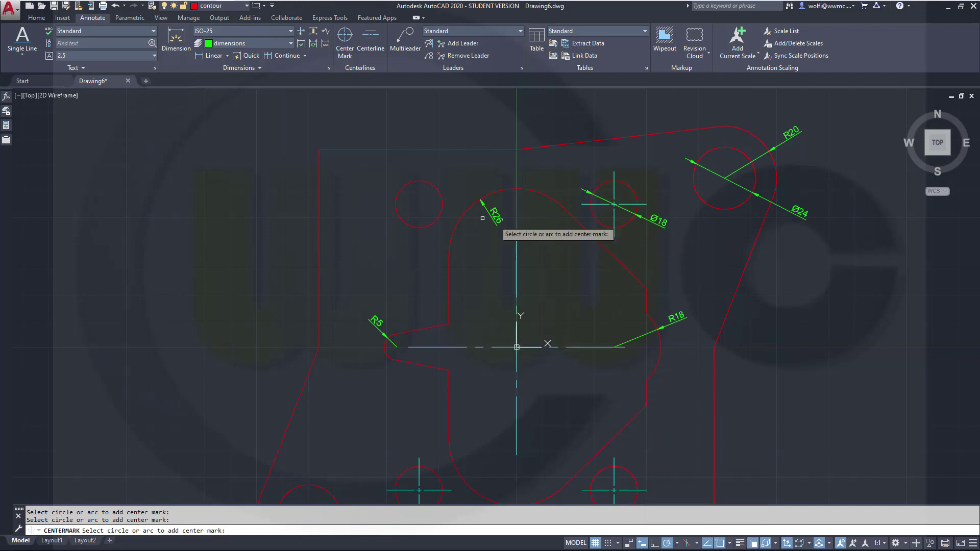
pyautogui.click(716, 207)
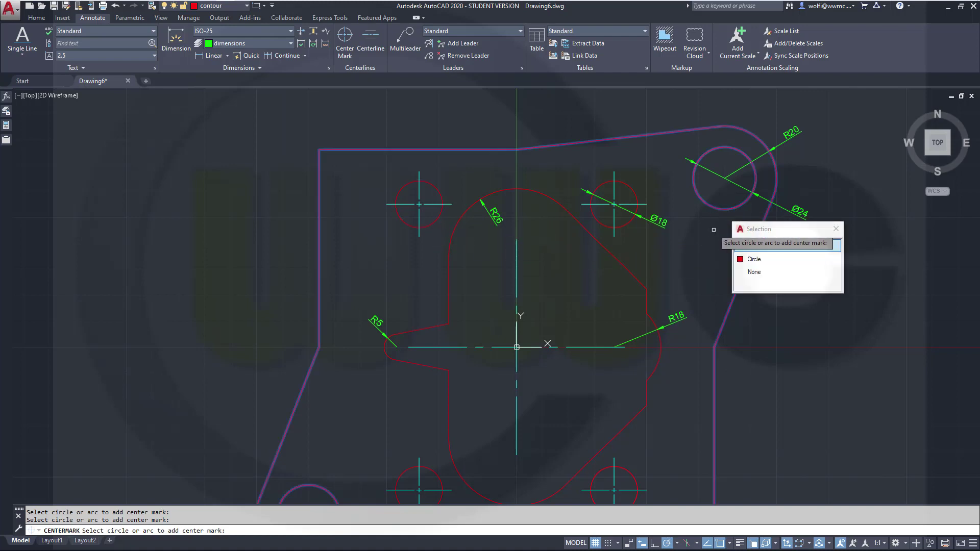
pyautogui.click(748, 262)
pyautogui.moveTo(595, 352); pyautogui.dragTo(707, 208, button='middle')
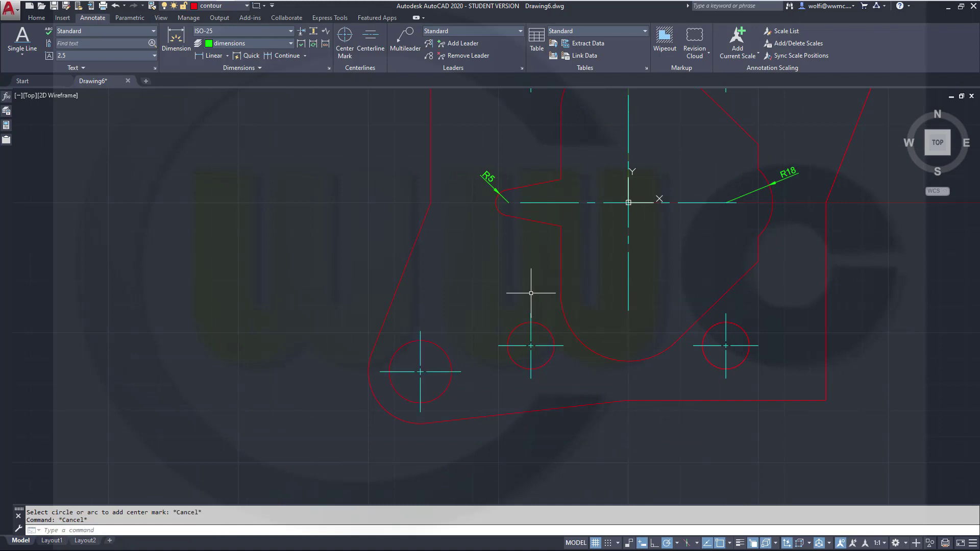
pyautogui.click(176, 41)
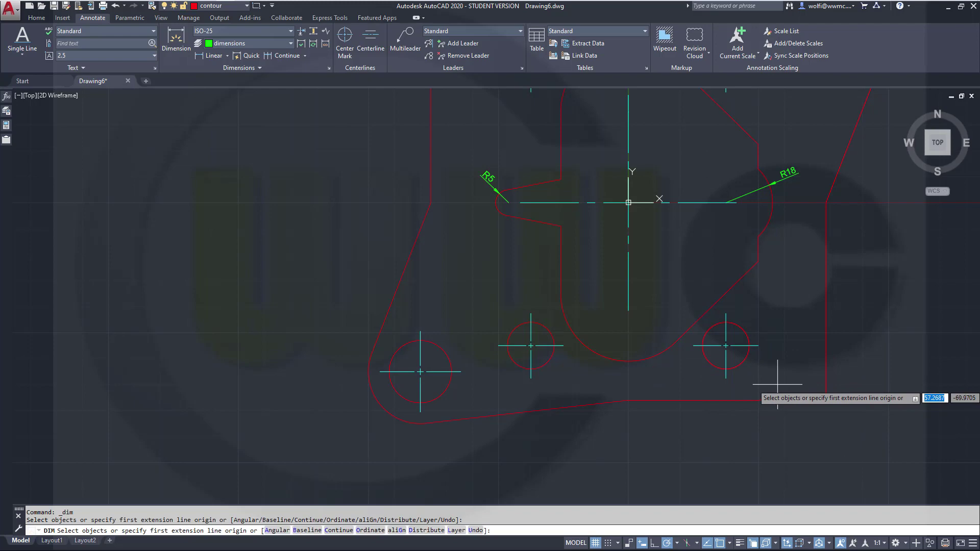
pyautogui.moveTo(776, 319); pyautogui.dragTo(695, 505, button='middle')
pyautogui.scroll(3, 623, 353)
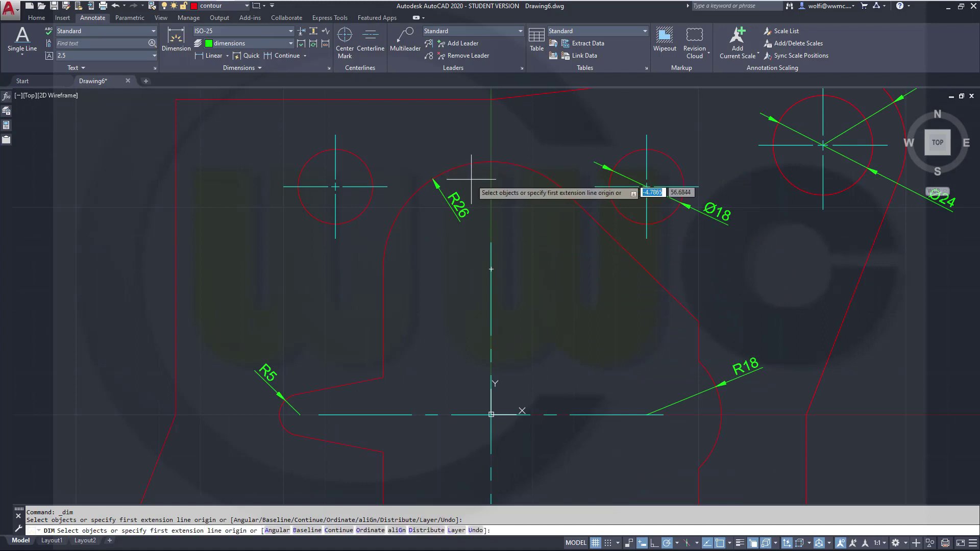
pyautogui.keyDown('shift'); pyautogui.rightClick(519, 204); pyautogui.keyUp('shift')
pyautogui.press('Escape')
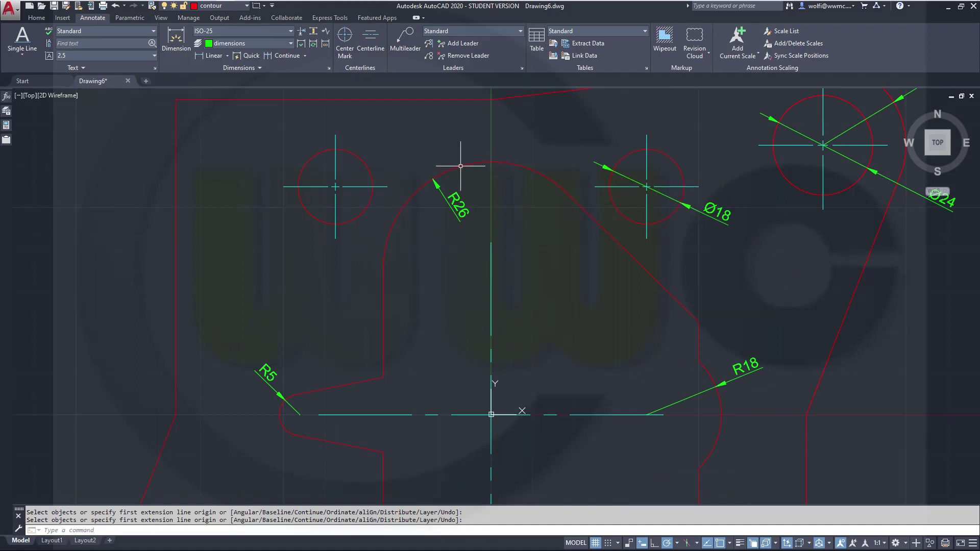
# - Add a horizontal linear dimension from the center of the upper R26 arc to the center of the Ø18 hole, placed above the contour
pyautogui.click(212, 56)
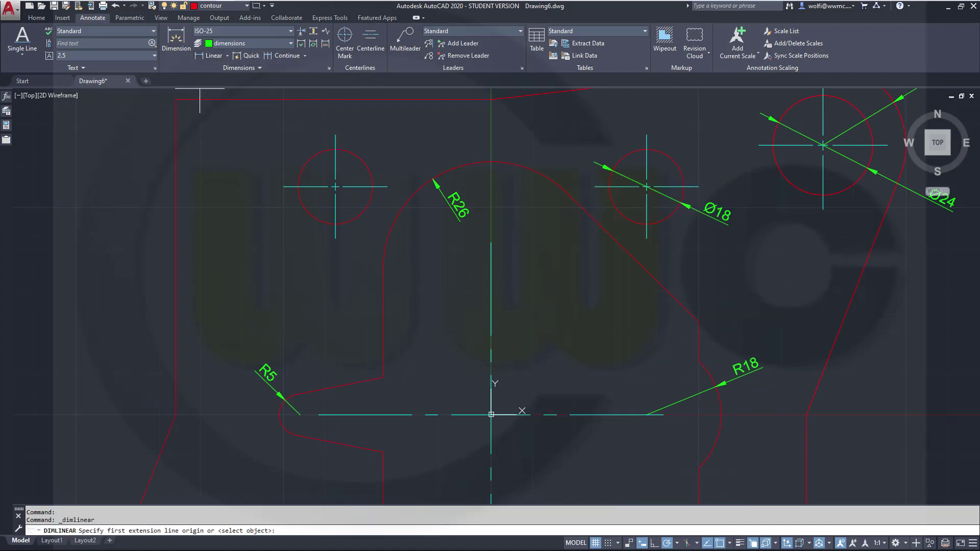
pyautogui.moveTo(534, 155); pyautogui.dragTo(536, 253, button='middle')
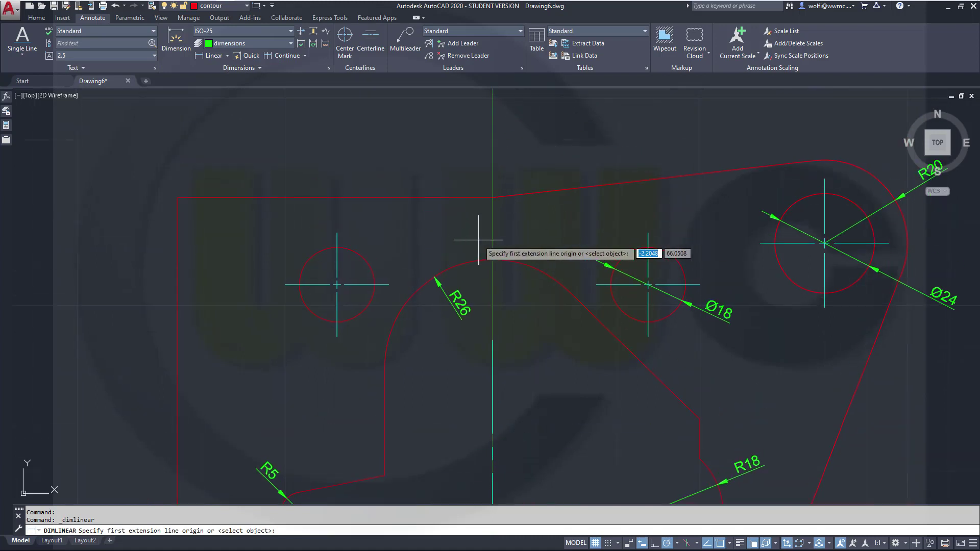
pyautogui.click(459, 265)
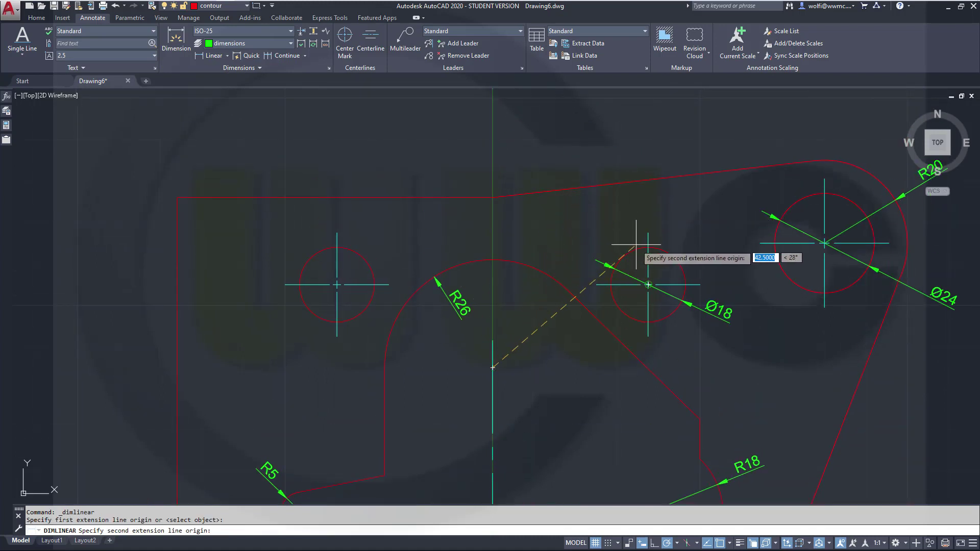
pyautogui.click(637, 250)
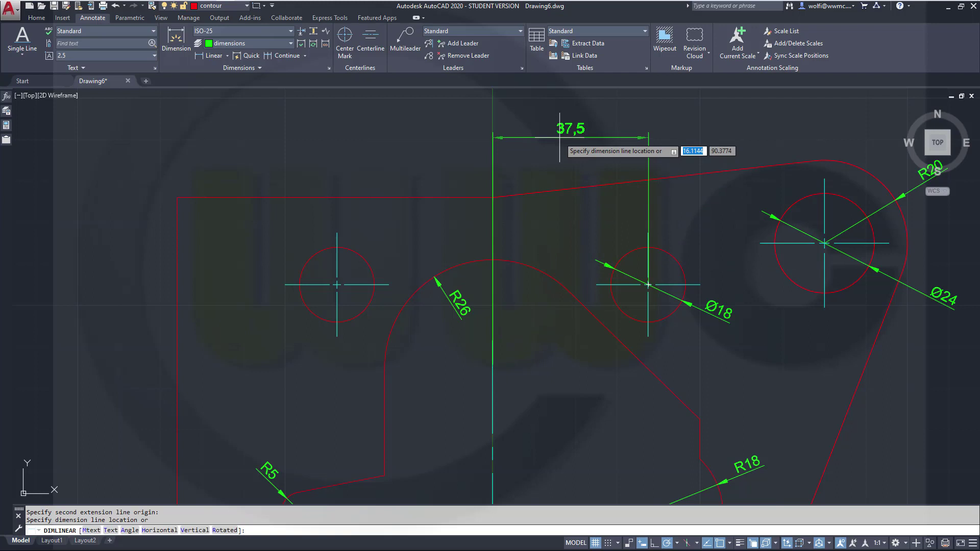
pyautogui.click(562, 128)
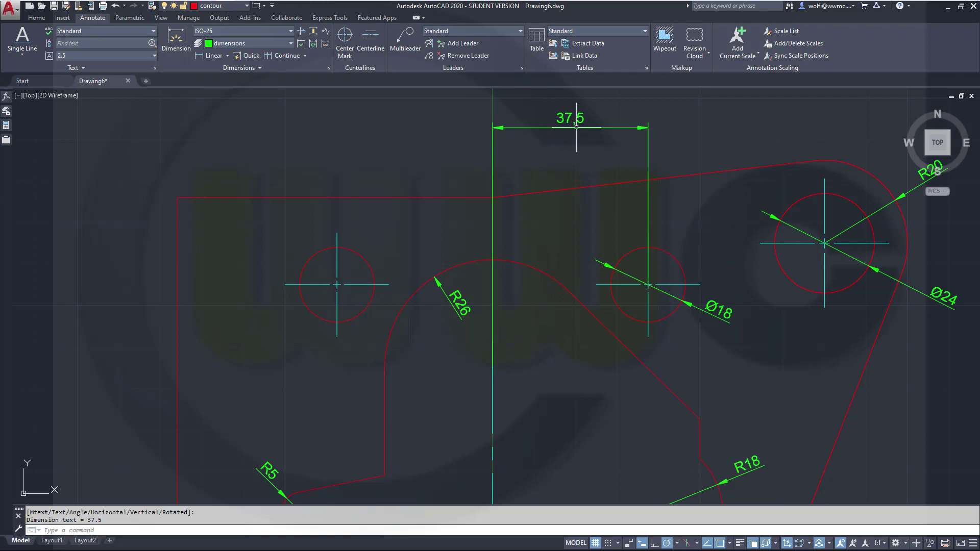
pyautogui.moveTo(577, 184); pyautogui.dragTo(530, 275, button='middle')
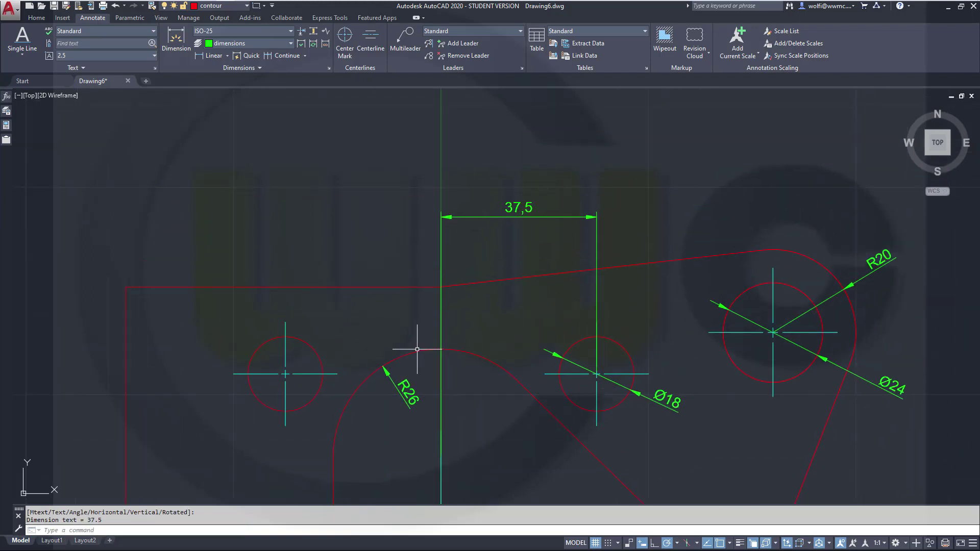
pyautogui.press('Return')
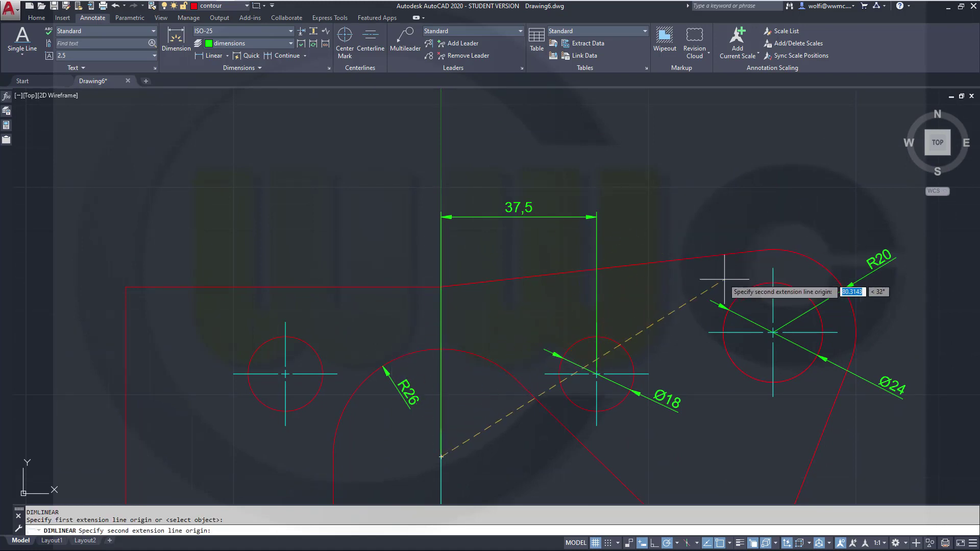
pyautogui.click(757, 288)
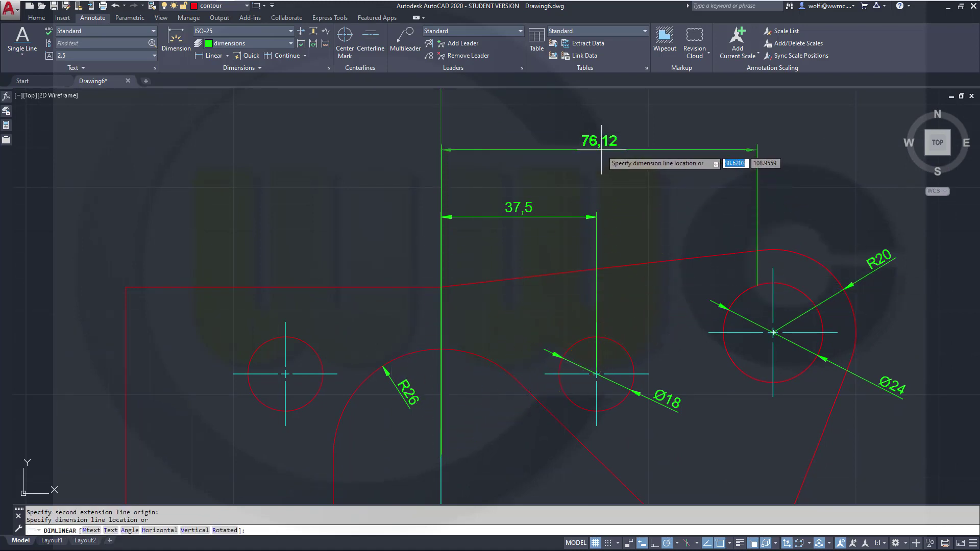
pyautogui.press('Escape')
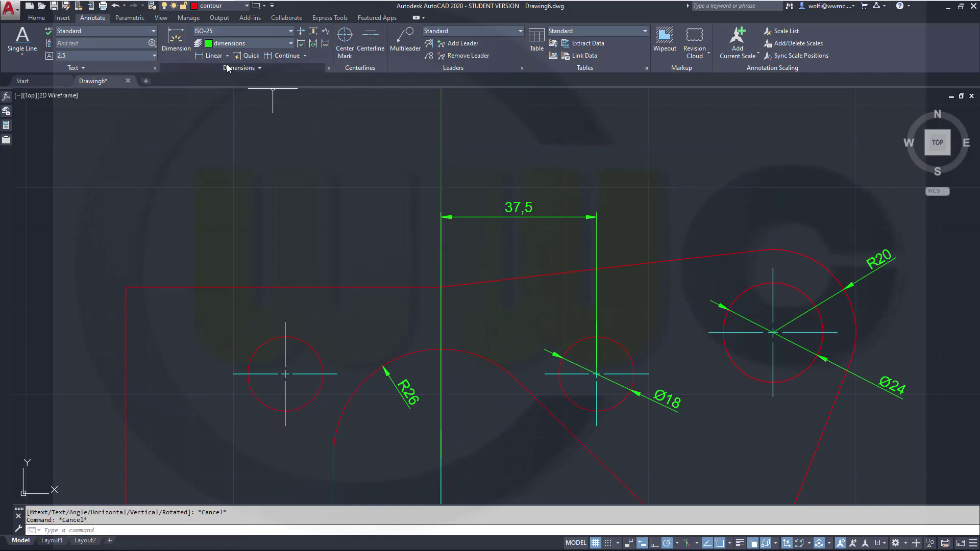
pyautogui.click(753, 284)
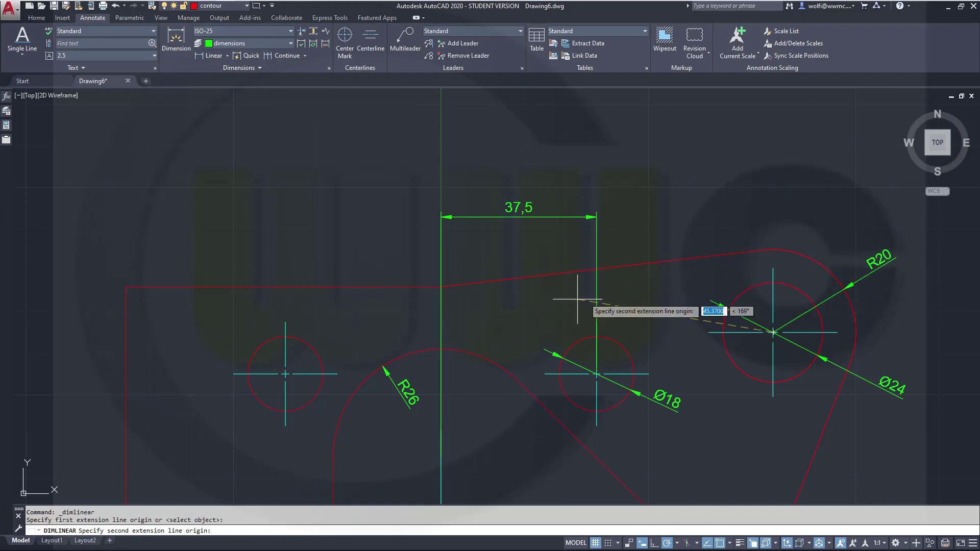
pyautogui.click(516, 380)
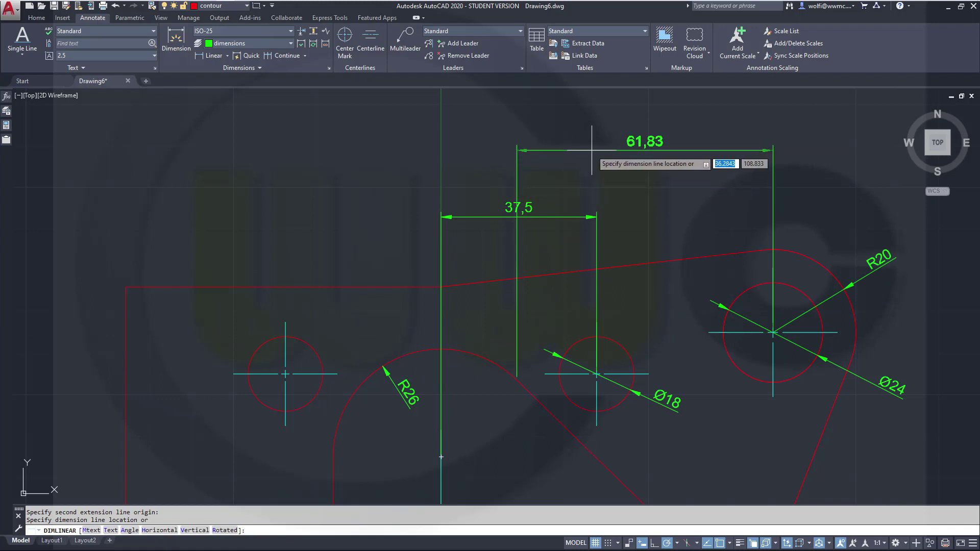
pyautogui.press('Escape')
pyautogui.press('Escape')
pyautogui.scroll(-4, 550, 306)
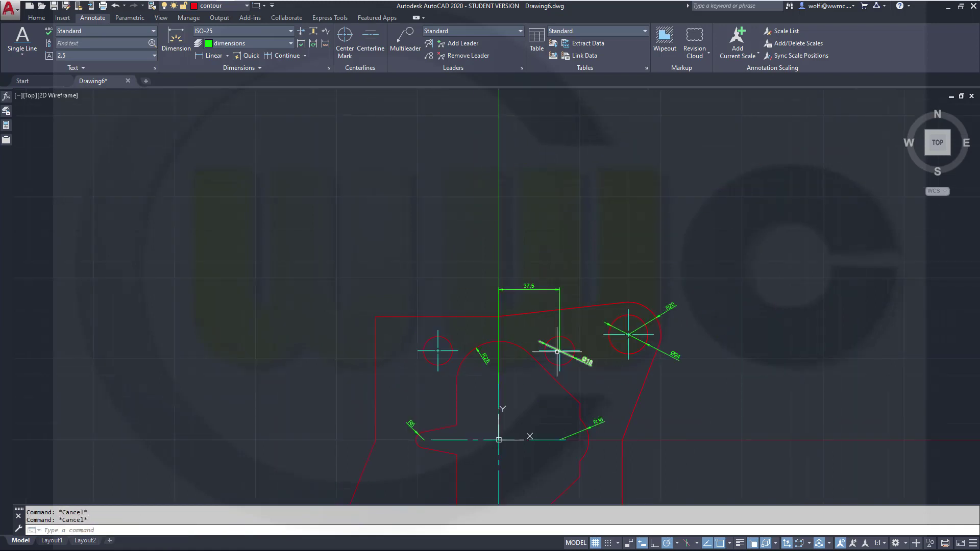
pyautogui.scroll(2, 606, 362)
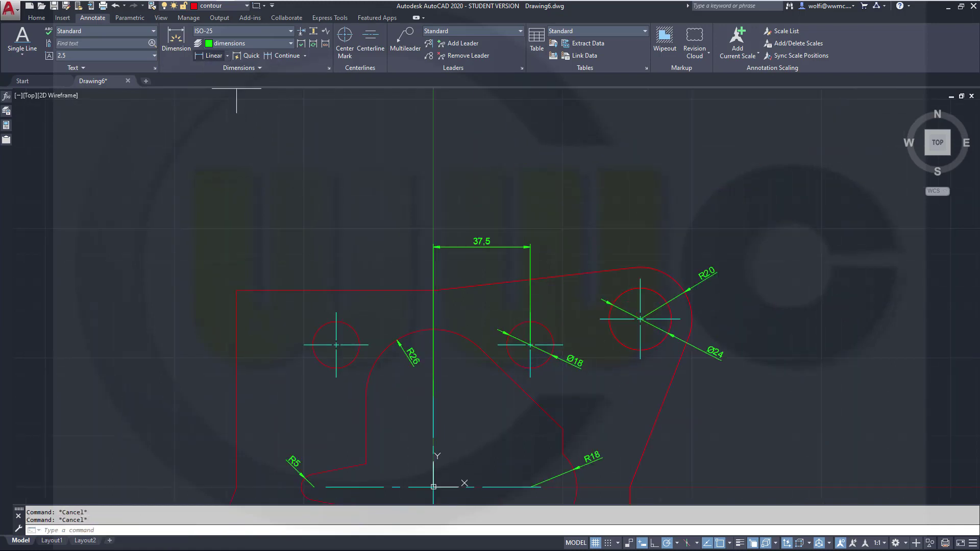
pyautogui.click(210, 56)
pyautogui.scroll(2, 464, 312)
pyautogui.keyDown('shift'); pyautogui.rightClick(345, 287); pyautogui.keyUp('shift')
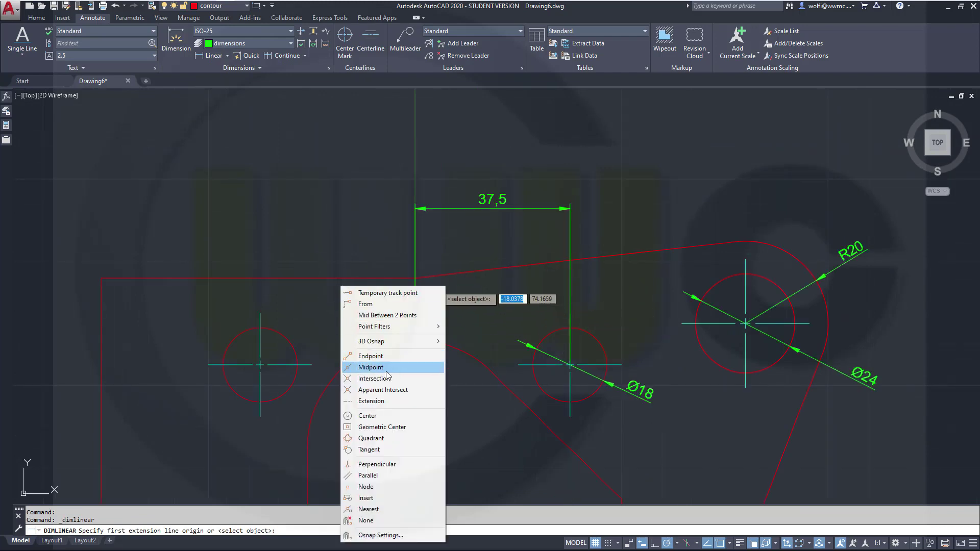
pyautogui.press('Escape')
# - Dimension the horizontal distance from the R26 arc's center to the Ø24 lug hole's center, placed above the existing small-hole distance dimension
pyautogui.click(176, 40)
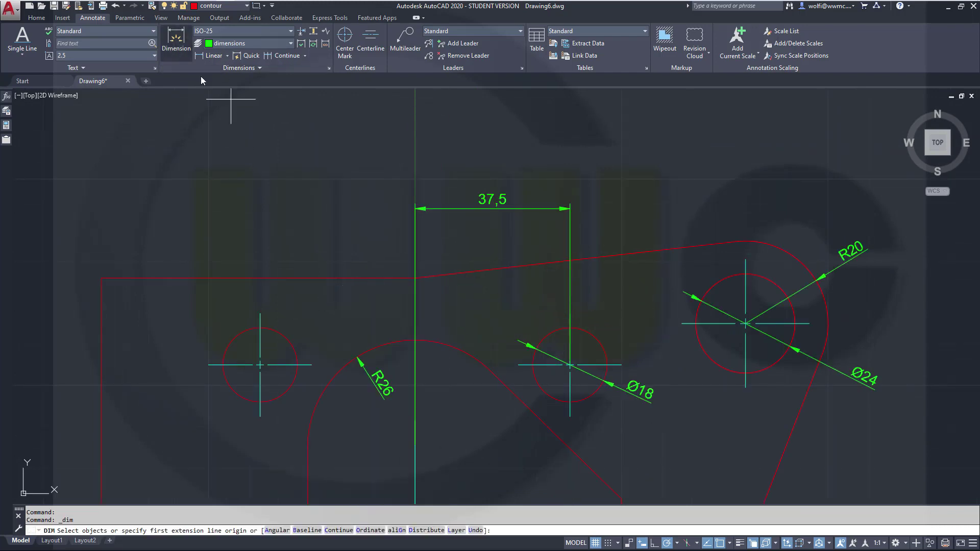
pyautogui.keyDown('shift'); pyautogui.rightClick(318, 214); pyautogui.keyUp('shift')
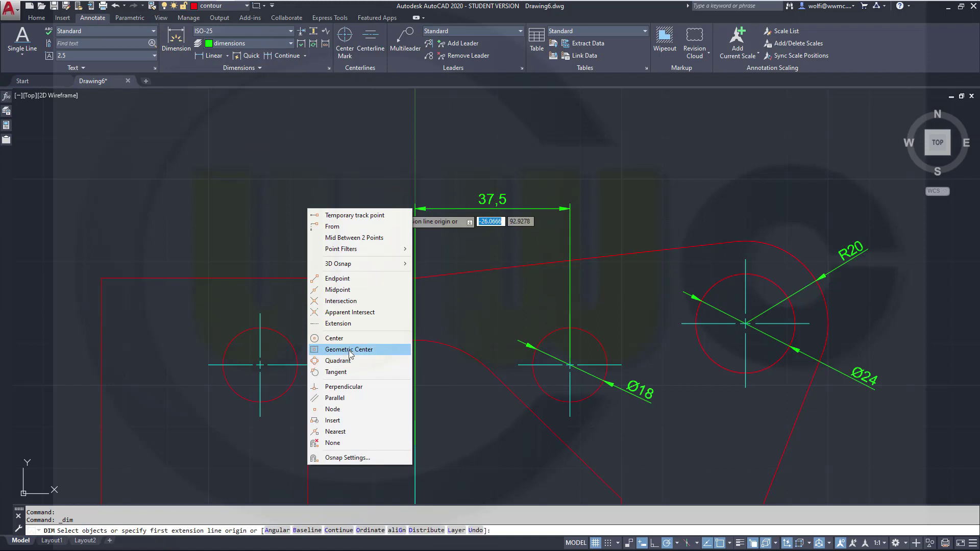
pyautogui.click(335, 339)
pyautogui.click(360, 356)
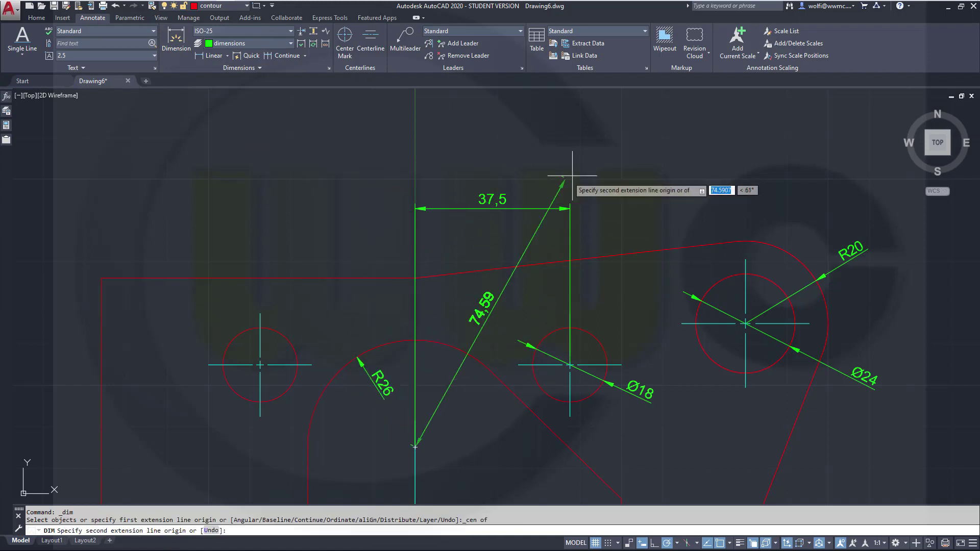
pyautogui.keyDown('shift'); pyautogui.rightClick(666, 153); pyautogui.keyUp('shift')
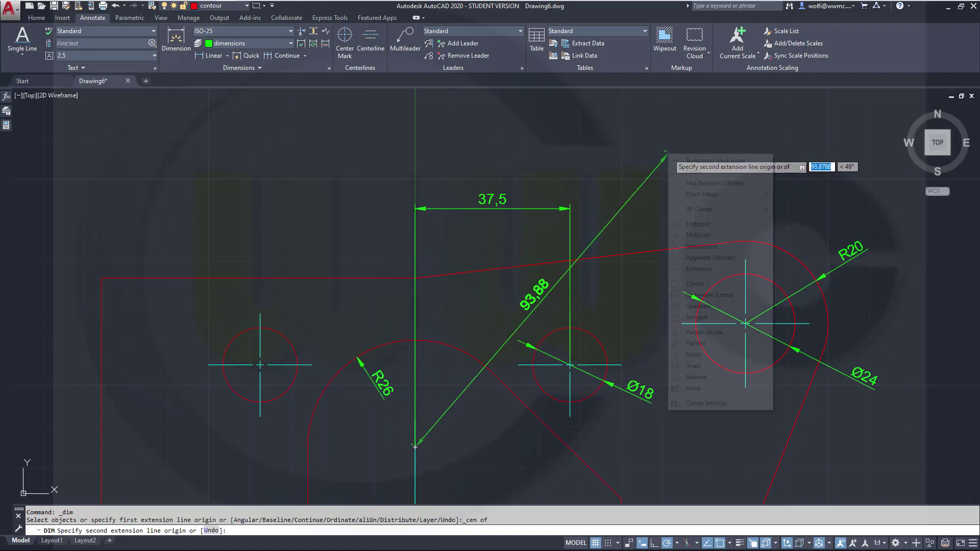
pyautogui.click(701, 289)
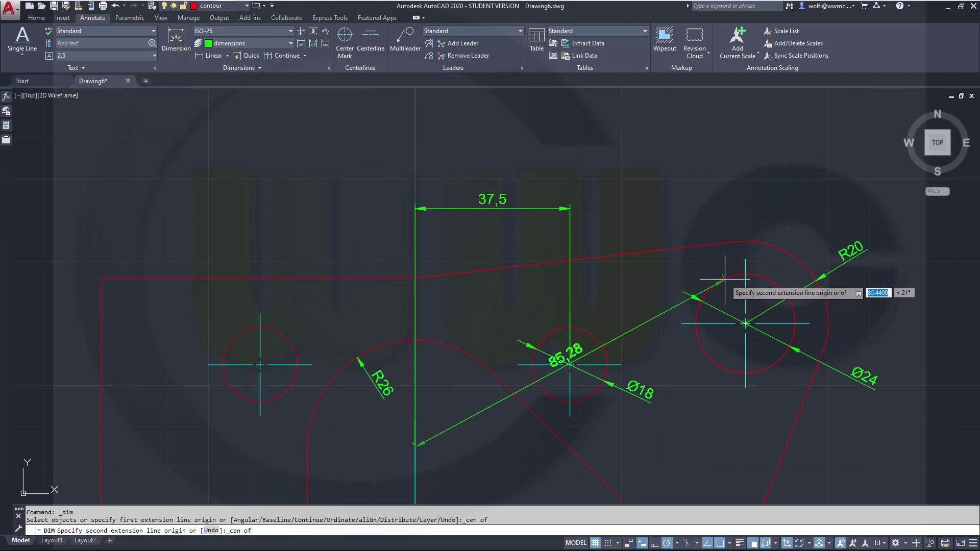
pyautogui.click(723, 280)
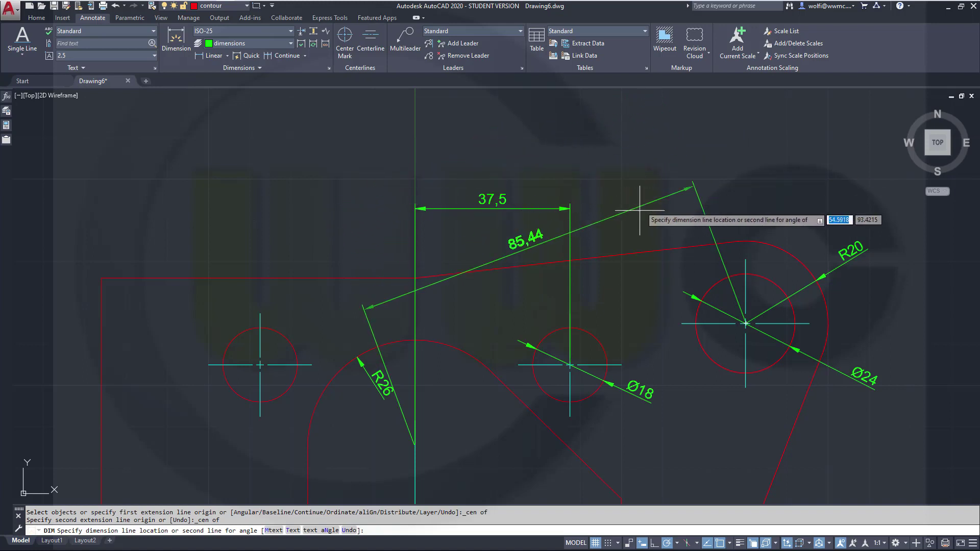
pyautogui.click(722, 154)
# - Dimension the length of the lower horizontal edge of the outer contour, placing the dimension line below the plate
pyautogui.moveTo(653, 308); pyautogui.dragTo(641, 214, button='middle')
pyautogui.scroll(-2, 628, 278)
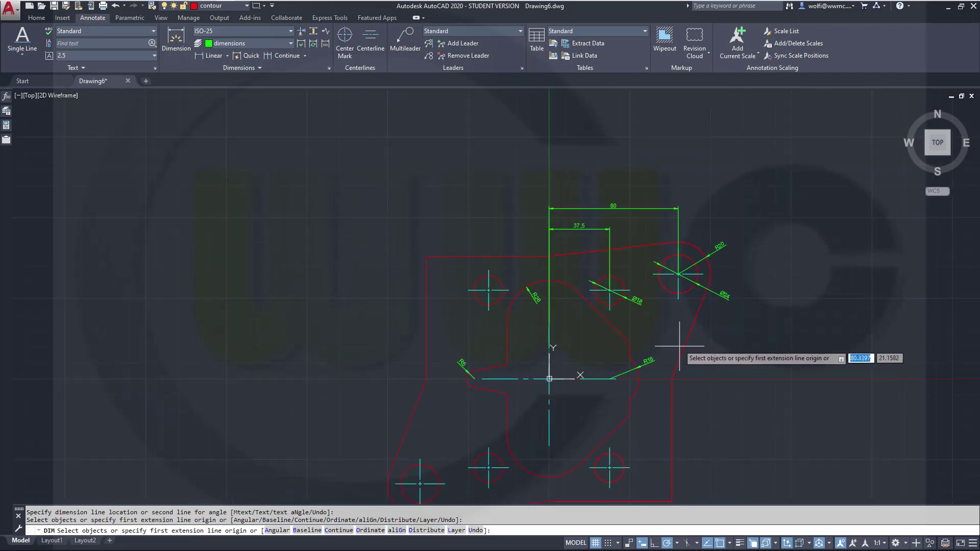
pyautogui.moveTo(615, 332); pyautogui.dragTo(686, 155, button='middle')
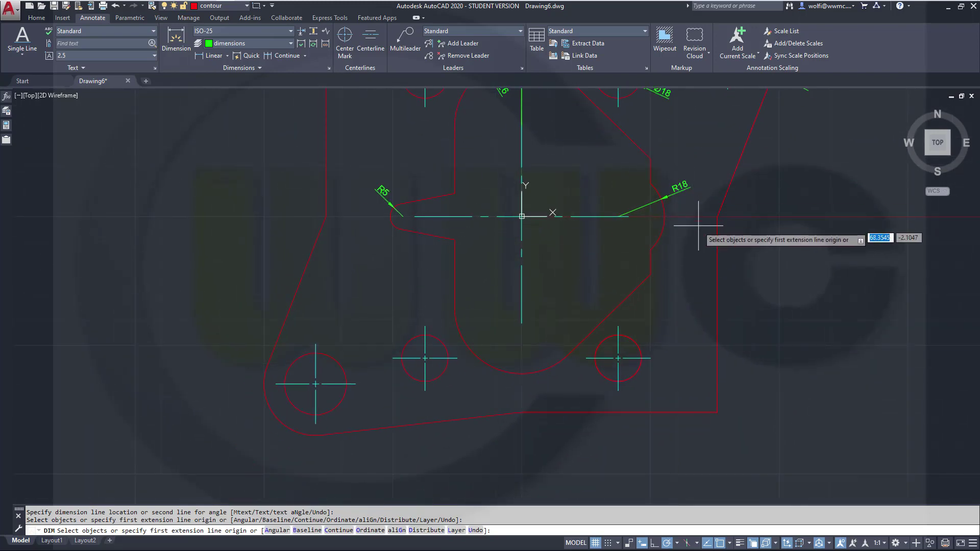
pyautogui.scroll(2, 744, 393)
pyautogui.scroll(-2, 720, 419)
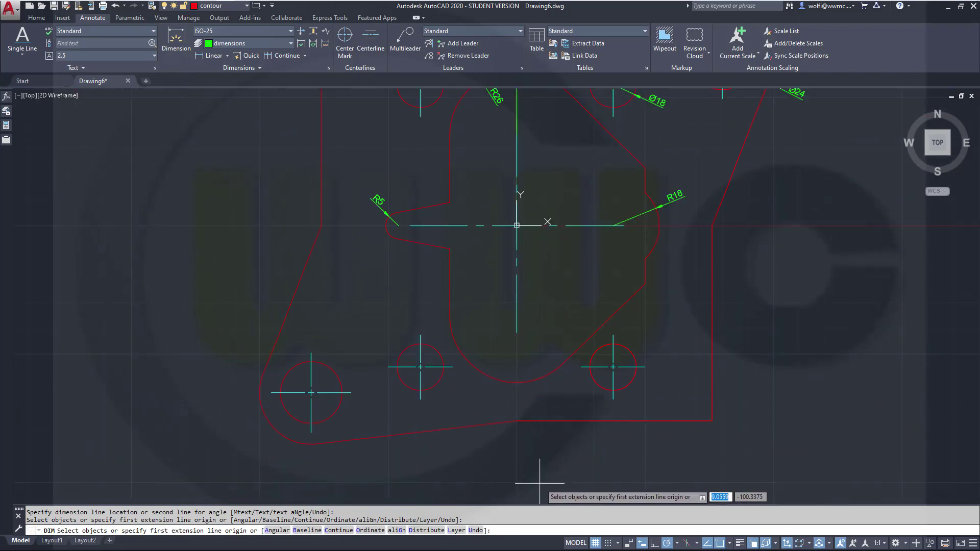
pyautogui.click(571, 422)
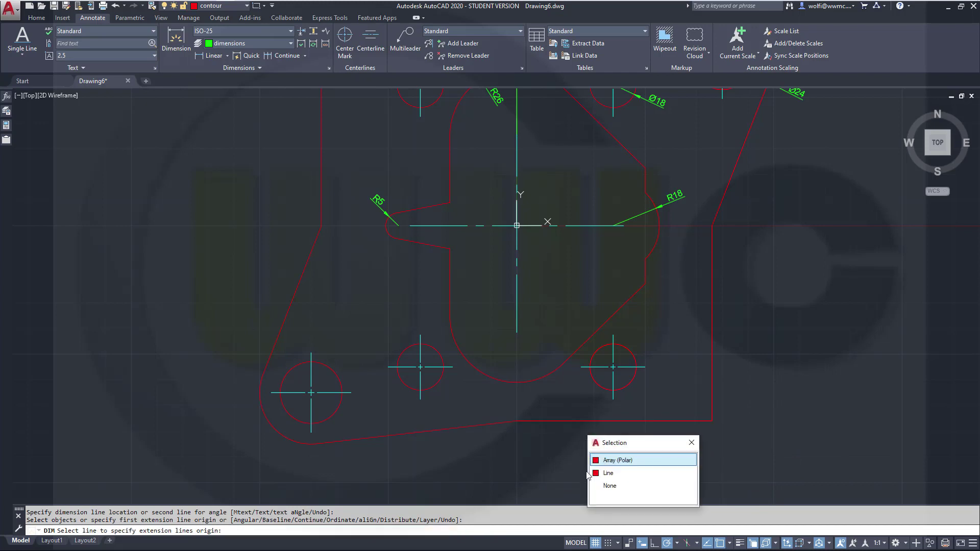
pyautogui.click(606, 476)
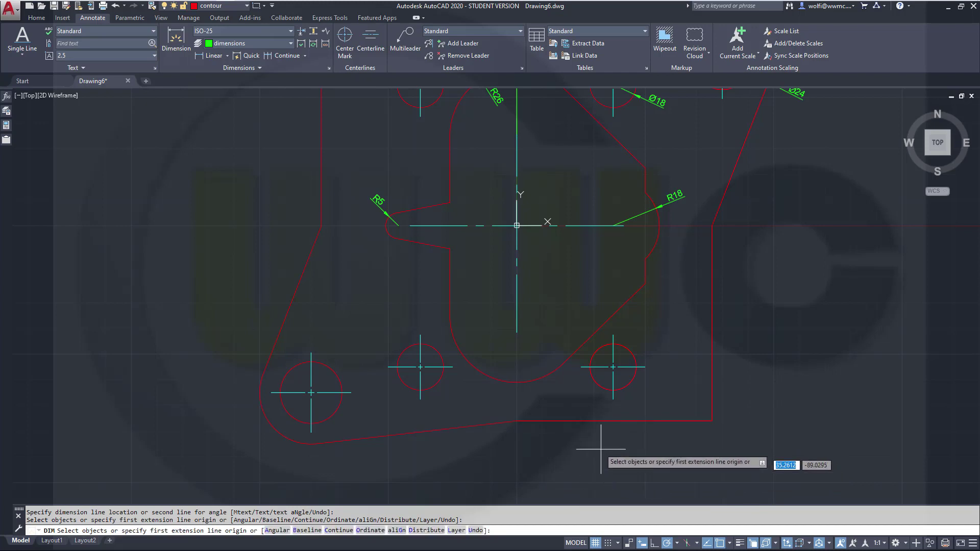
pyautogui.click(591, 421)
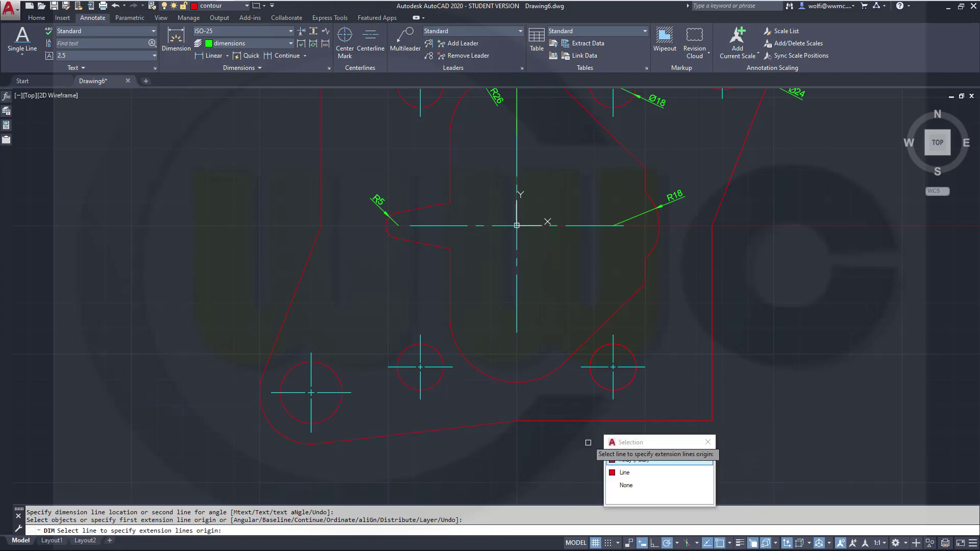
pyautogui.click(625, 462)
pyautogui.moveTo(628, 405); pyautogui.dragTo(642, 291, button='middle')
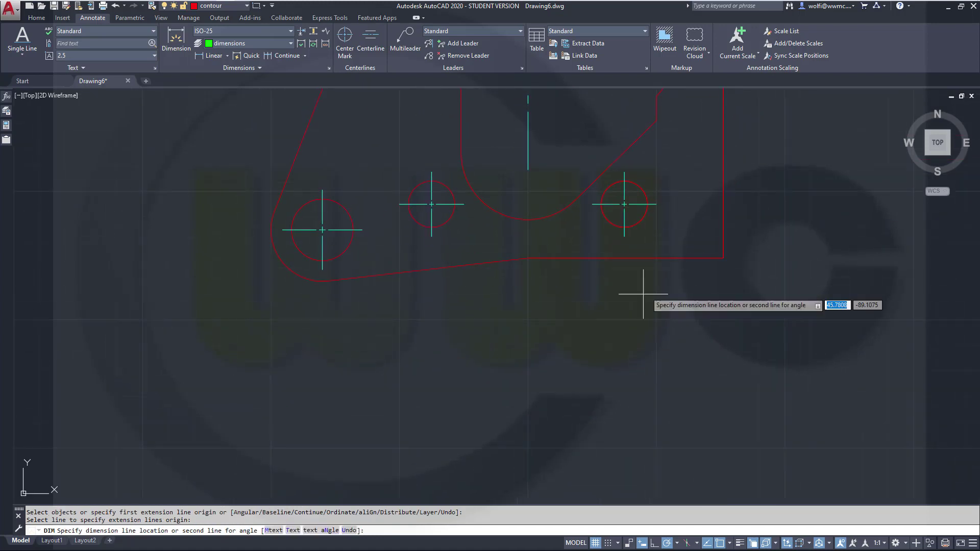
pyautogui.click(633, 323)
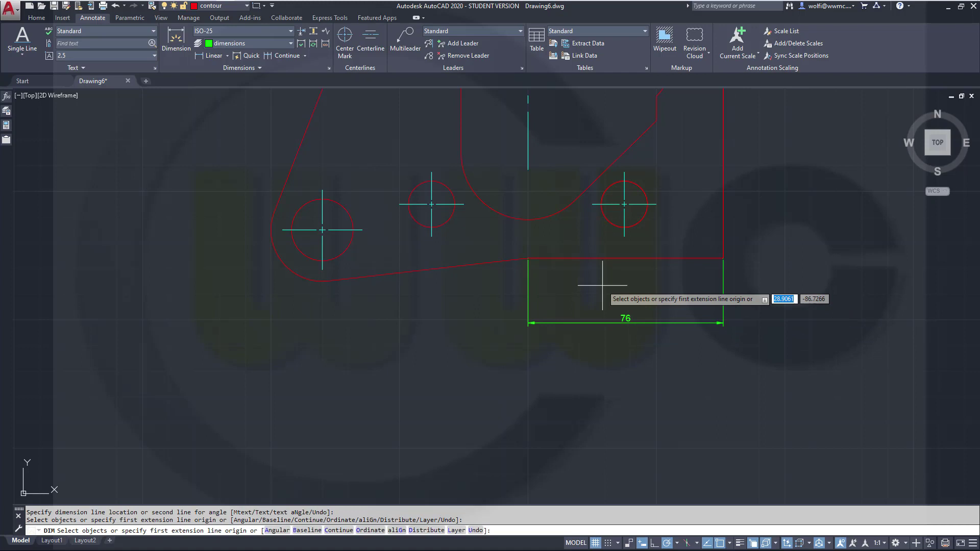
pyautogui.keyDown('shift'); pyautogui.rightClick(503, 238); pyautogui.keyUp('shift')
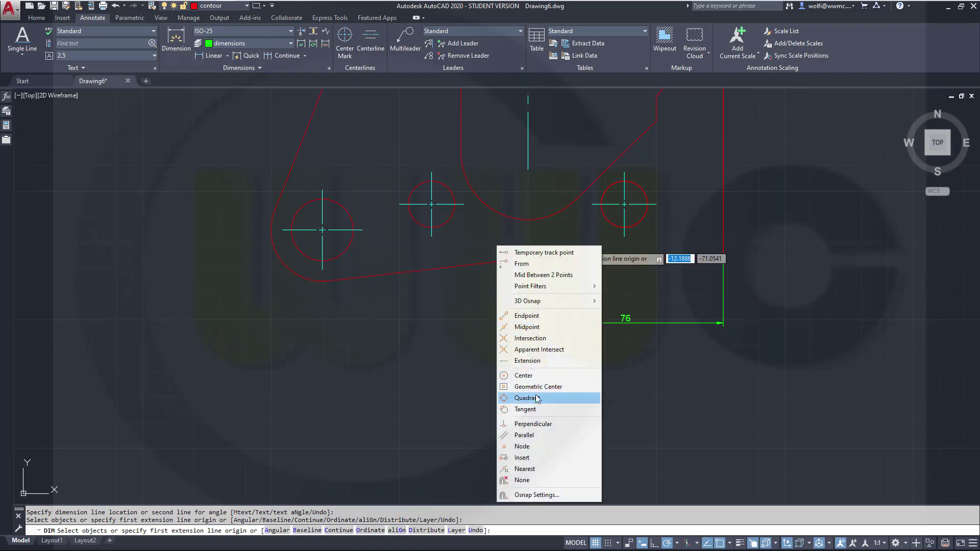
pyautogui.click(524, 376)
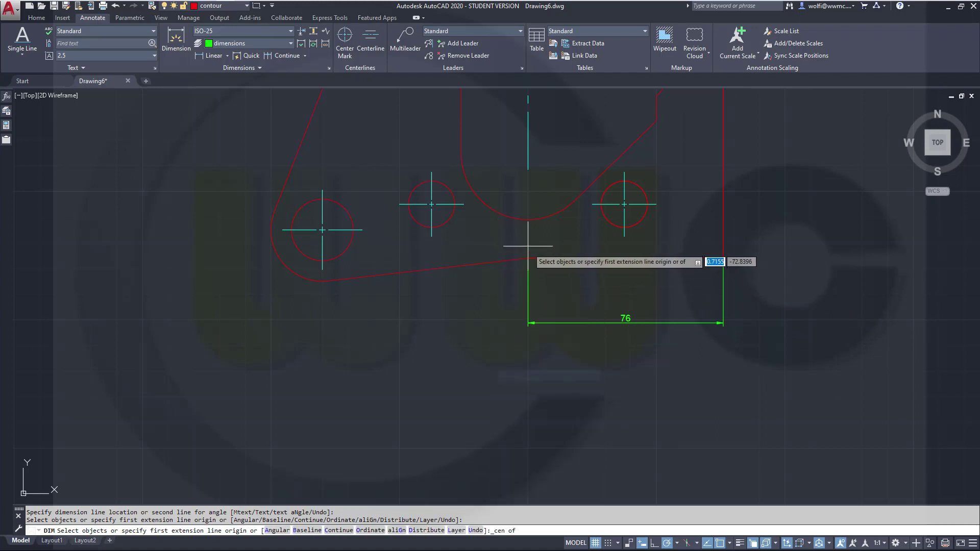
pyautogui.click(518, 218)
pyautogui.keyDown('shift'); pyautogui.rightClick(592, 242); pyautogui.keyUp('shift')
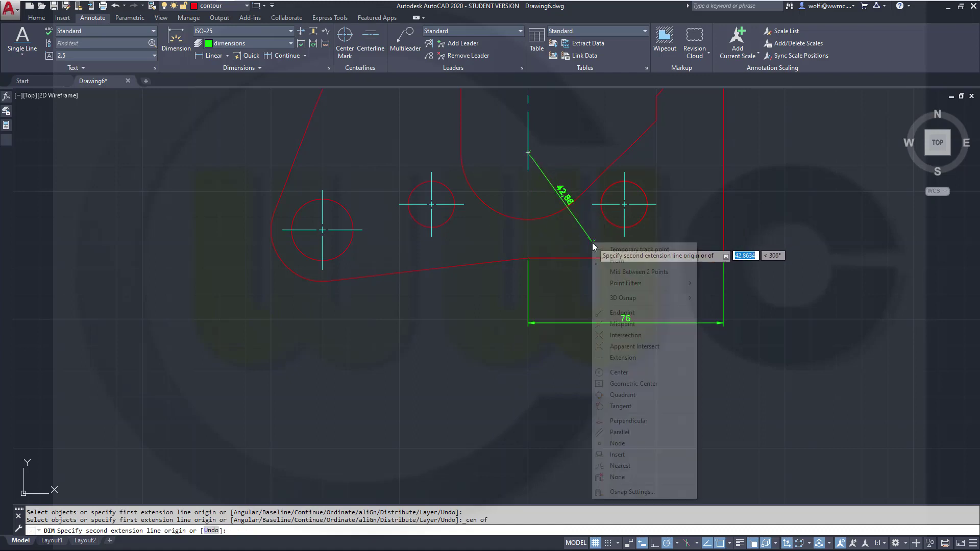
pyautogui.click(633, 373)
pyautogui.press('Escape')
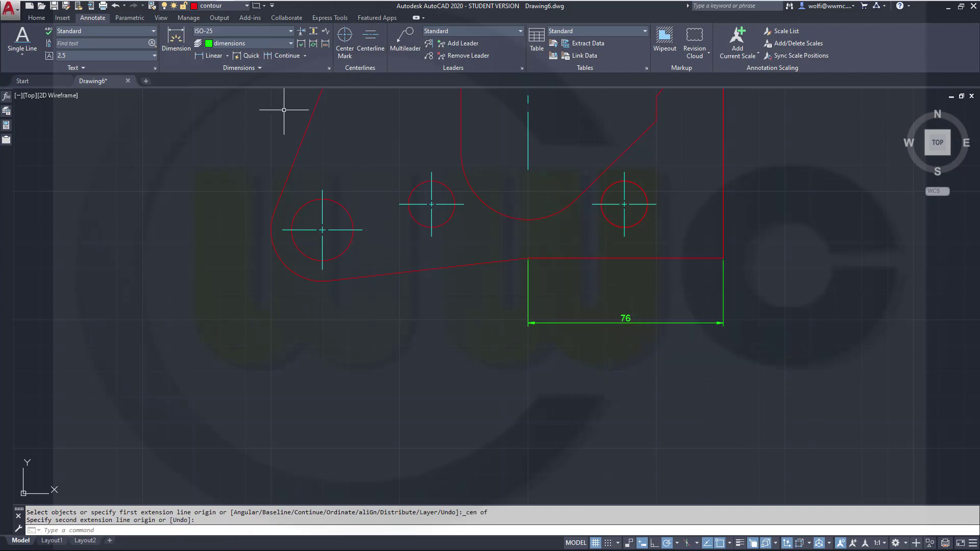
# - Dimension the horizontal distance from the cutout's lower arc center to its lower-right corner, placed between the plate and the edge-length dimension
pyautogui.click(202, 56)
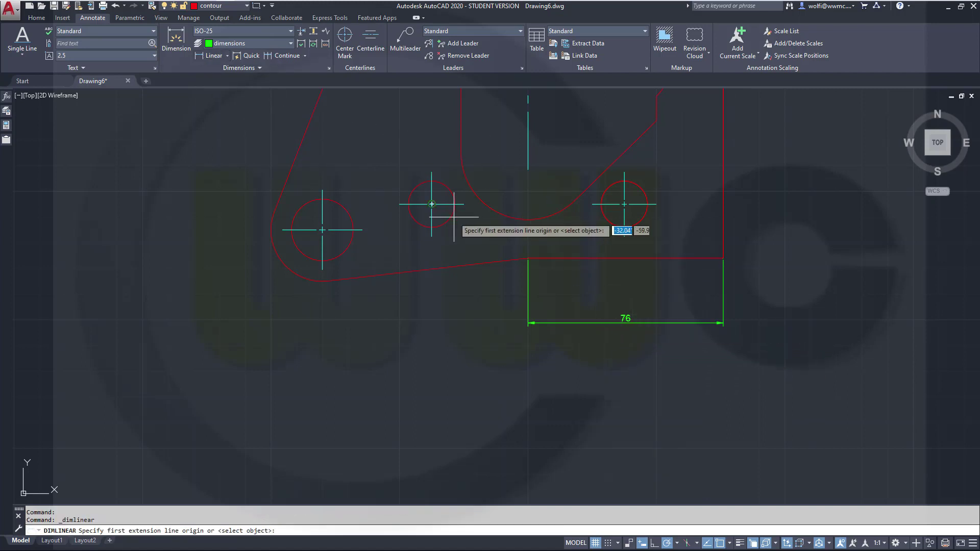
pyautogui.click(498, 216)
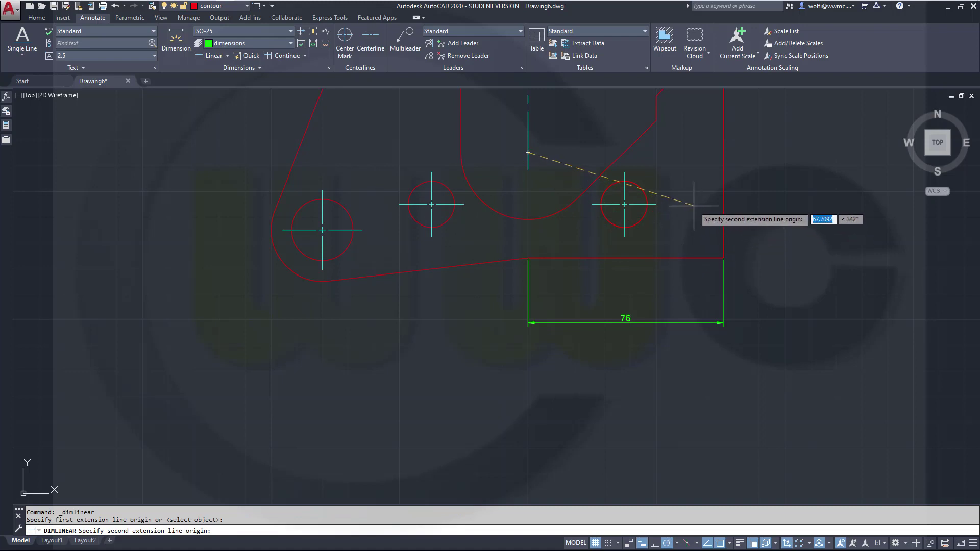
pyautogui.moveTo(694, 218); pyautogui.dragTo(647, 326, button='middle')
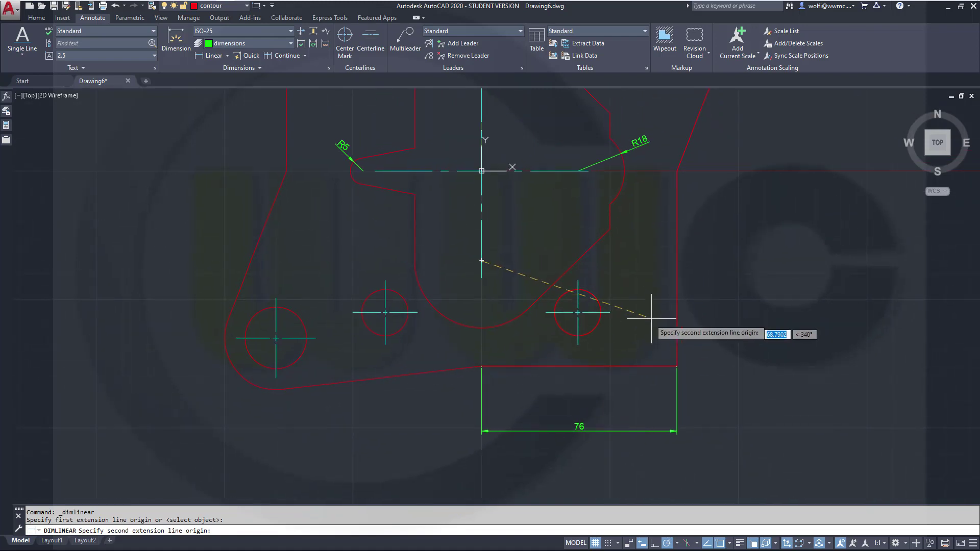
pyautogui.click(610, 228)
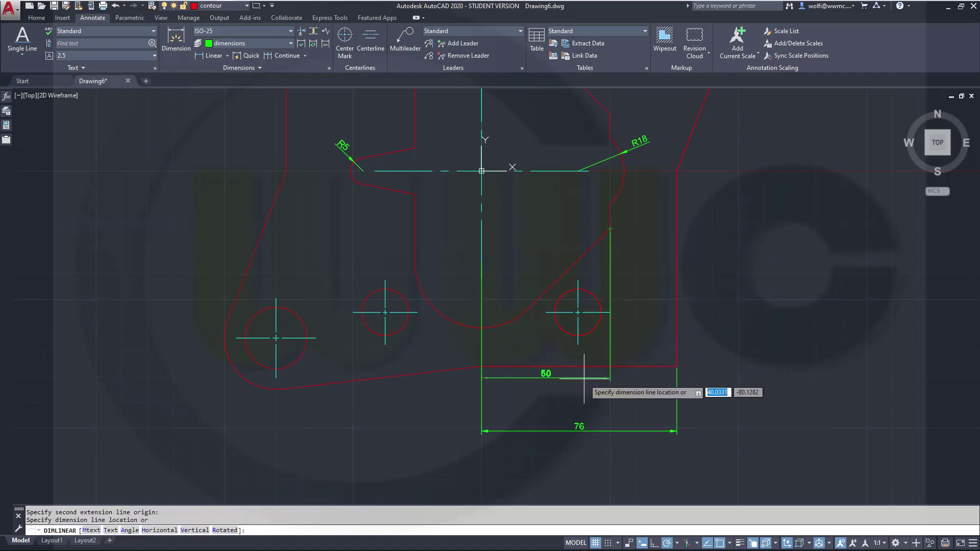
pyautogui.click(581, 402)
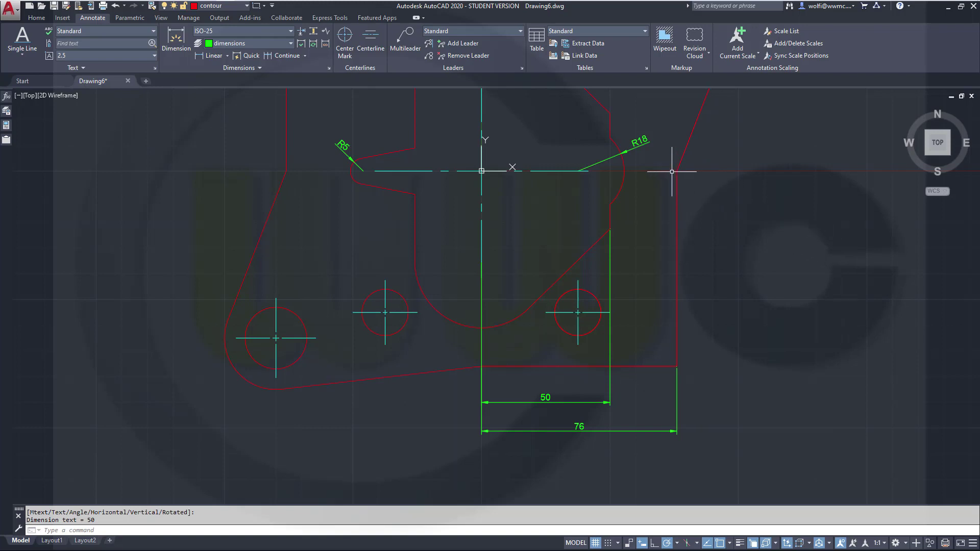
pyautogui.press('Return')
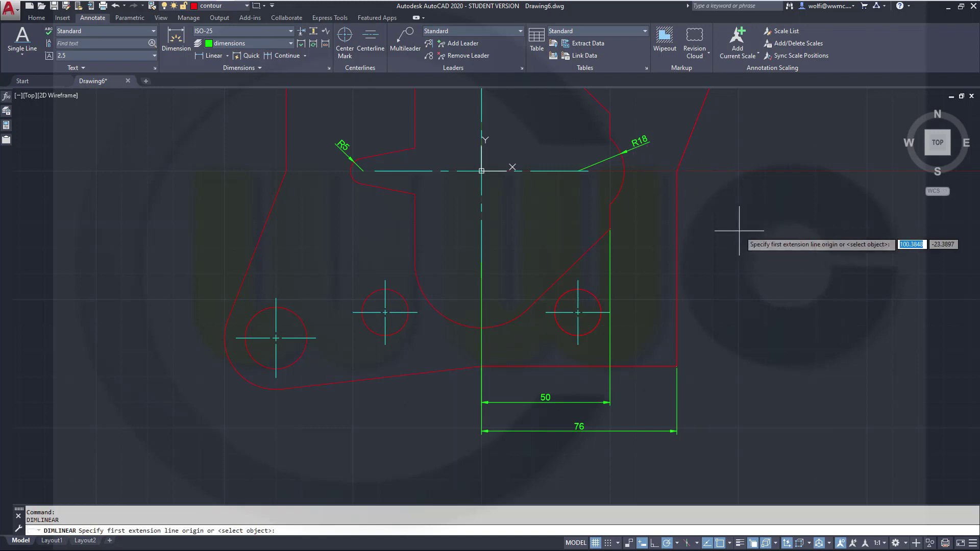
pyautogui.click(677, 187)
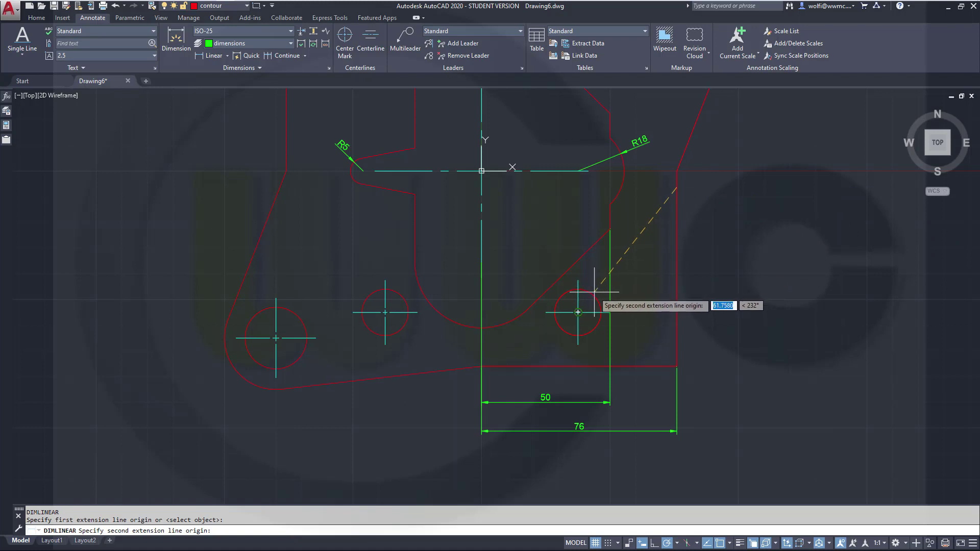
pyautogui.click(595, 291)
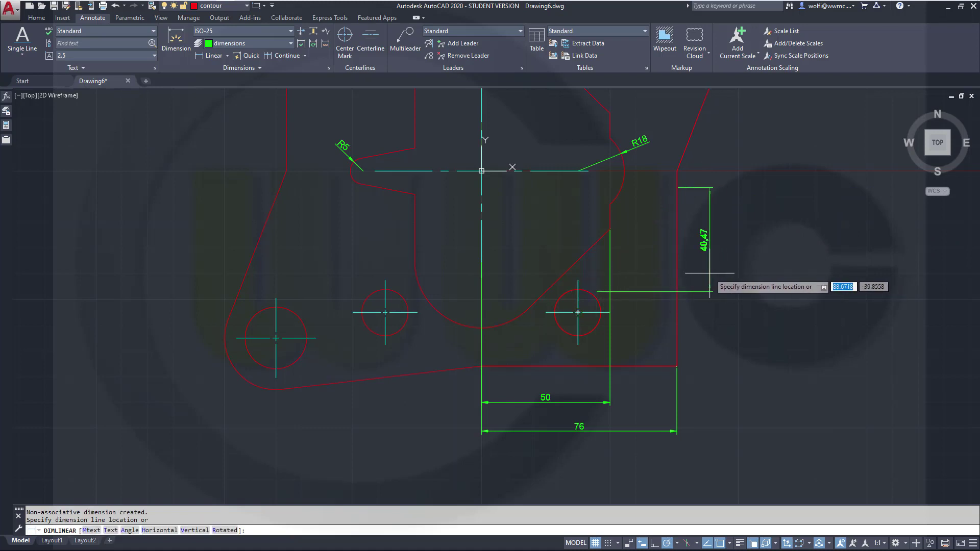
pyautogui.press('Escape')
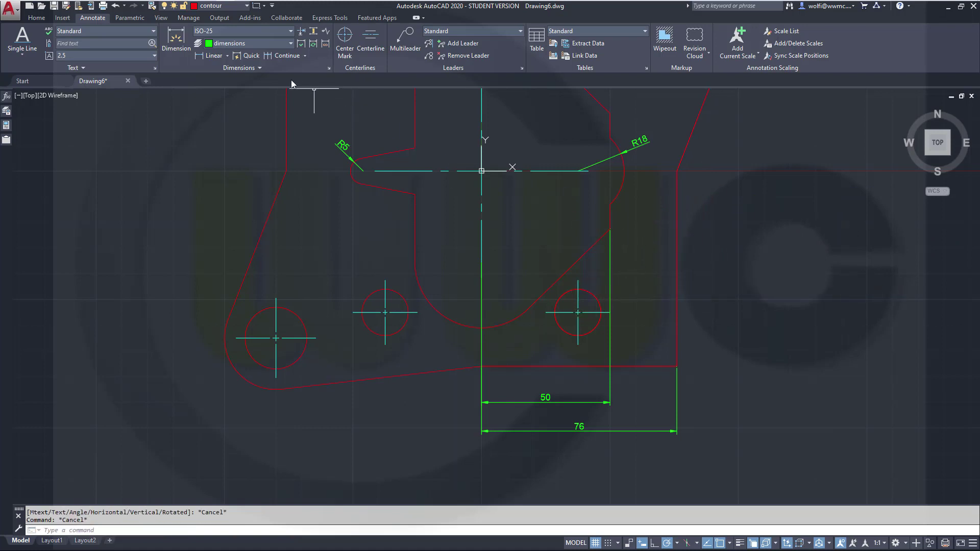
# - Dimension the vertical distance from the lower-right small hole's center to the upper end of the contour's right vertical edge, placed outside the plate
pyautogui.click(210, 56)
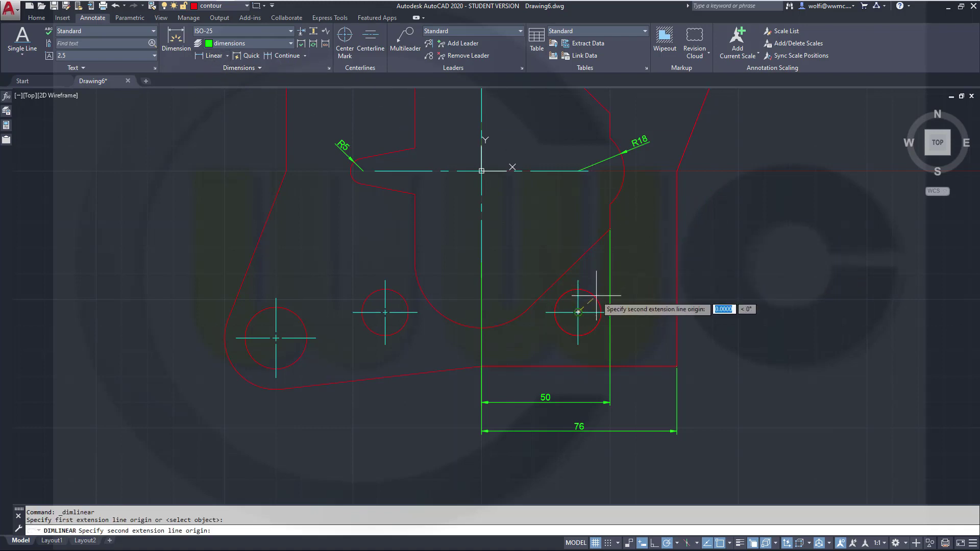
pyautogui.click(679, 177)
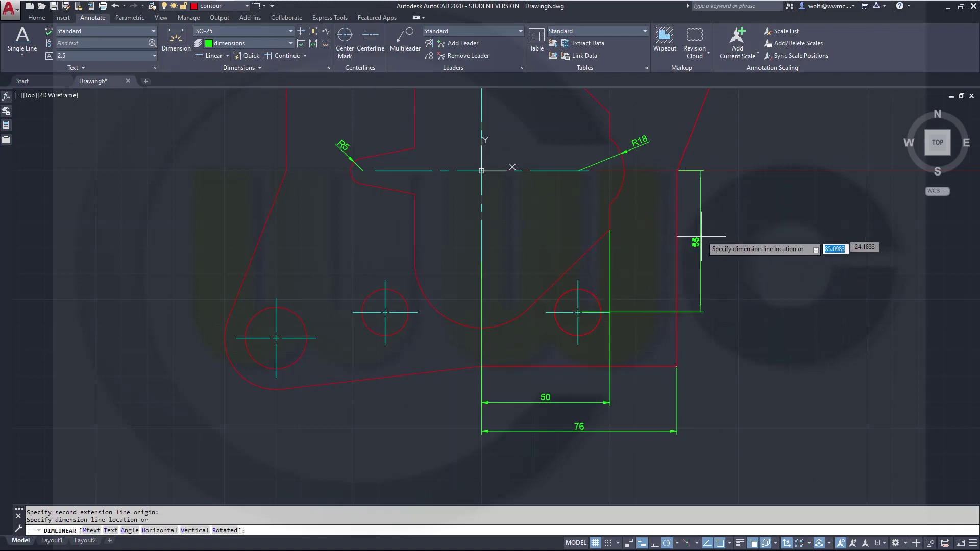
pyautogui.click(725, 251)
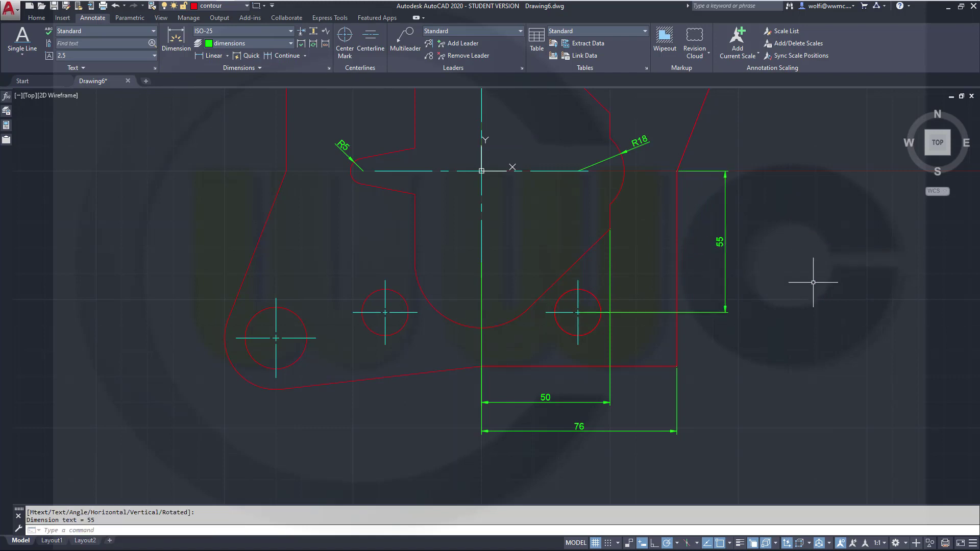
# - Dimension the length of the outer contour's right vertical edge, placing the dimension line outside the small hole's vertical dimension
pyautogui.press('space')
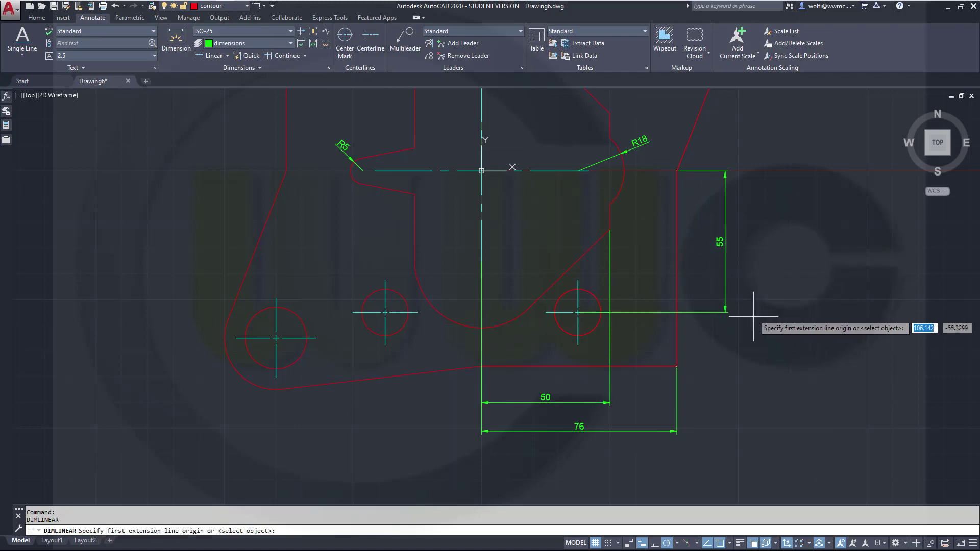
pyautogui.click(677, 366)
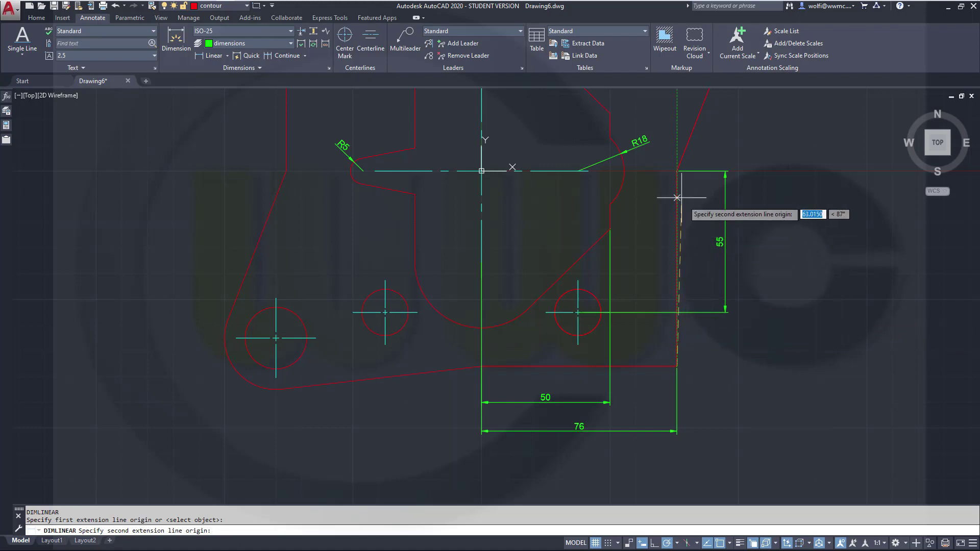
pyautogui.click(677, 171)
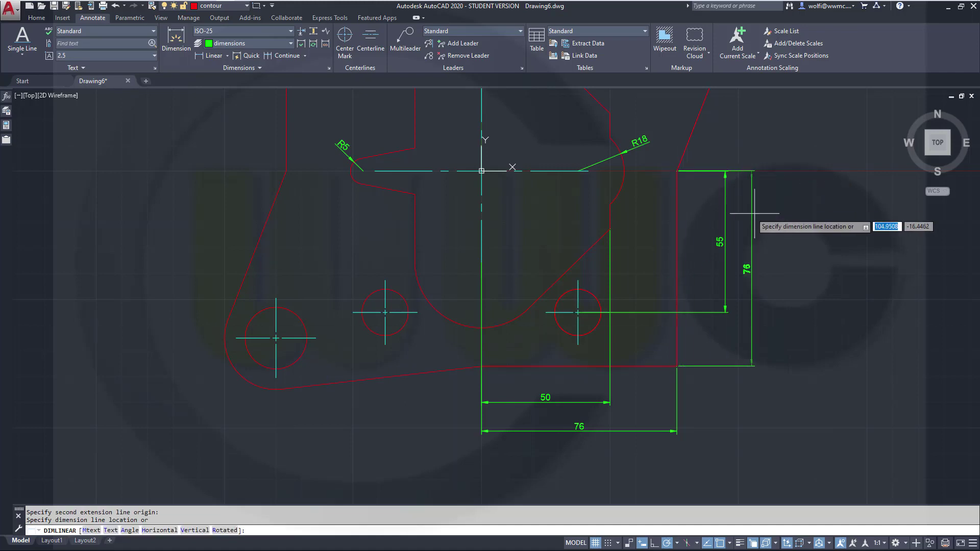
pyautogui.click(784, 260)
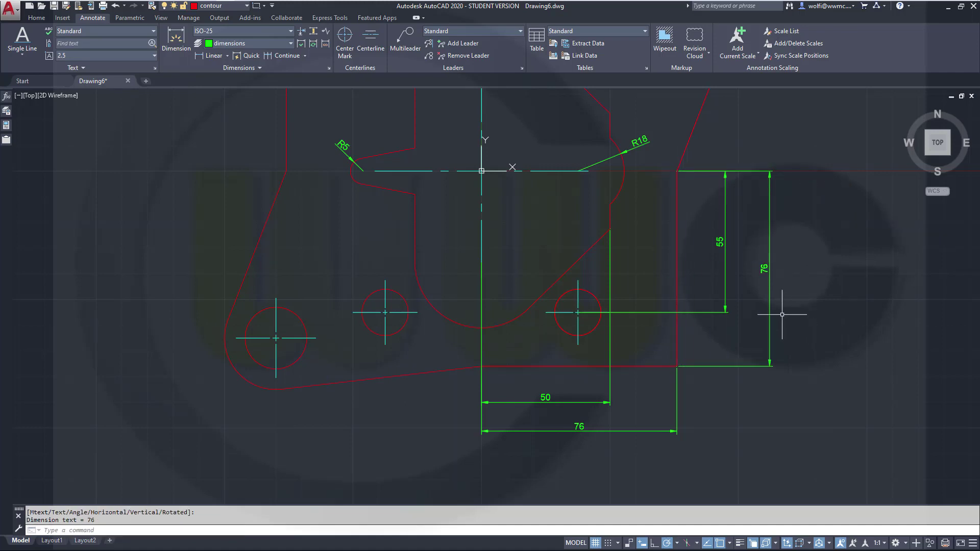
# - Dimension the horizontal distance from the R5 arc's center to the cutout's lower large arc center, placed above the plate's upper edge
pyautogui.scroll(-2, 717, 265)
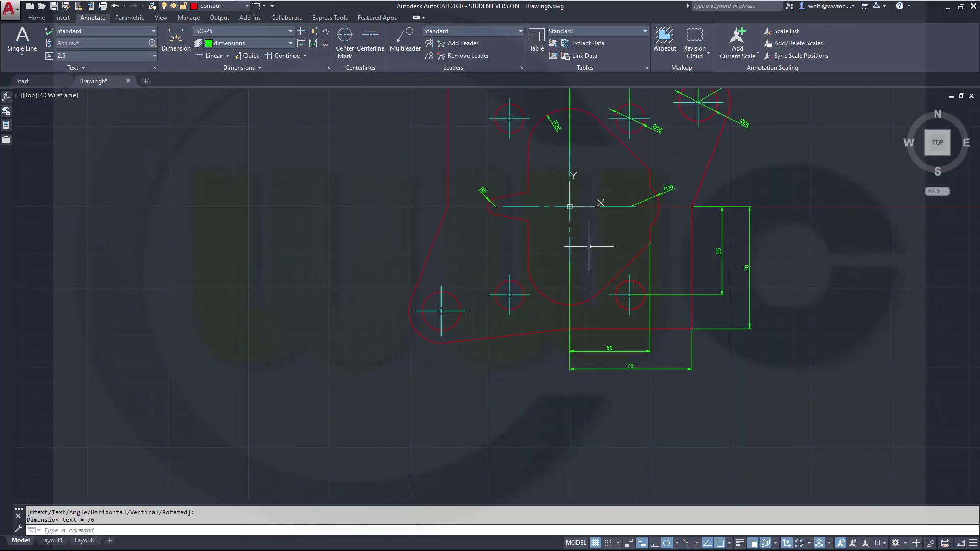
pyautogui.moveTo(539, 251); pyautogui.dragTo(545, 357, button='middle')
pyautogui.scroll(4, 540, 344)
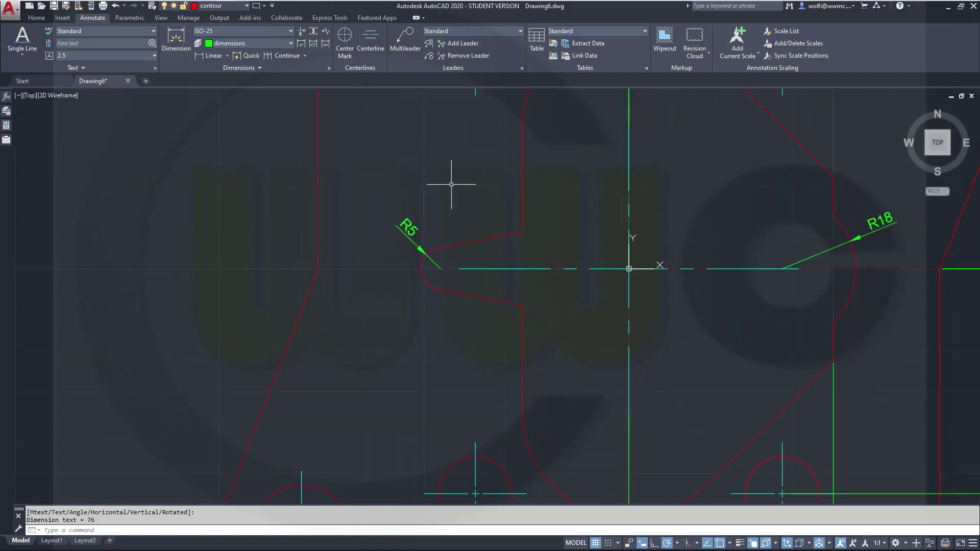
pyautogui.click(184, 41)
pyautogui.keyDown('shift'); pyautogui.rightClick(403, 137); pyautogui.keyUp('shift')
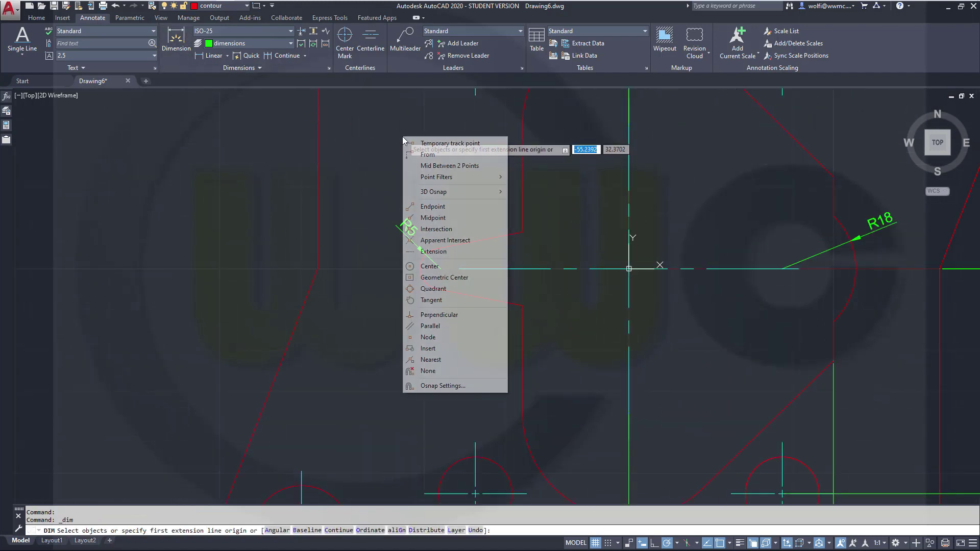
pyautogui.click(429, 266)
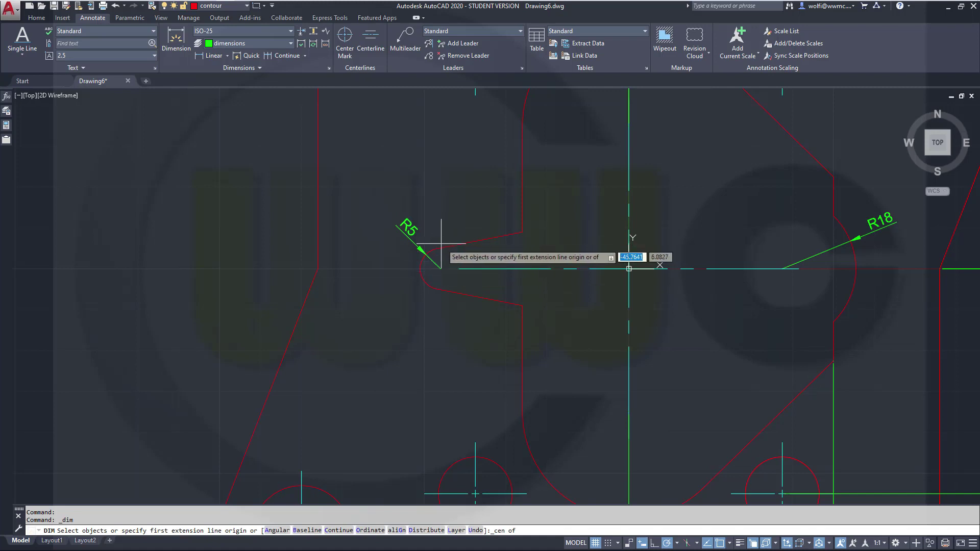
pyautogui.click(420, 260)
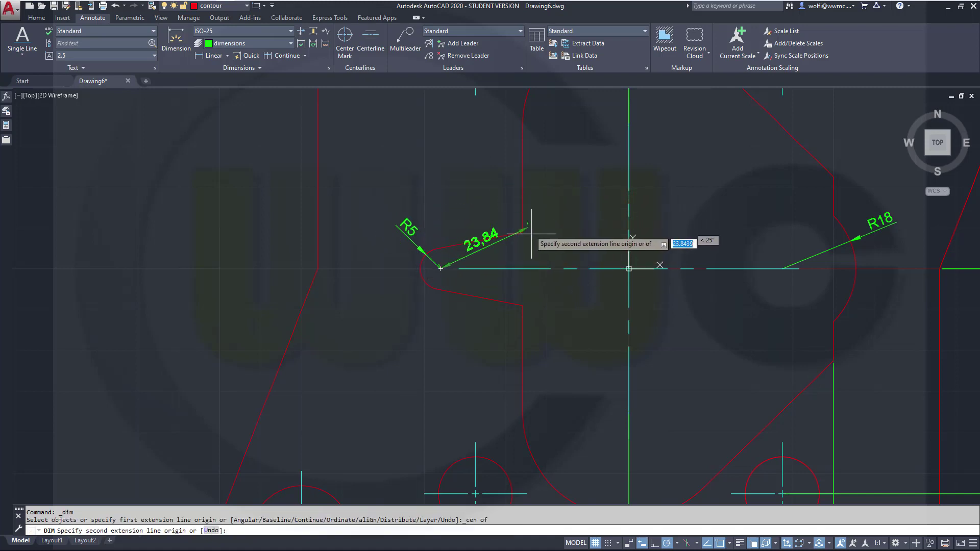
pyautogui.keyDown('shift'); pyautogui.rightClick(559, 295); pyautogui.keyUp('shift')
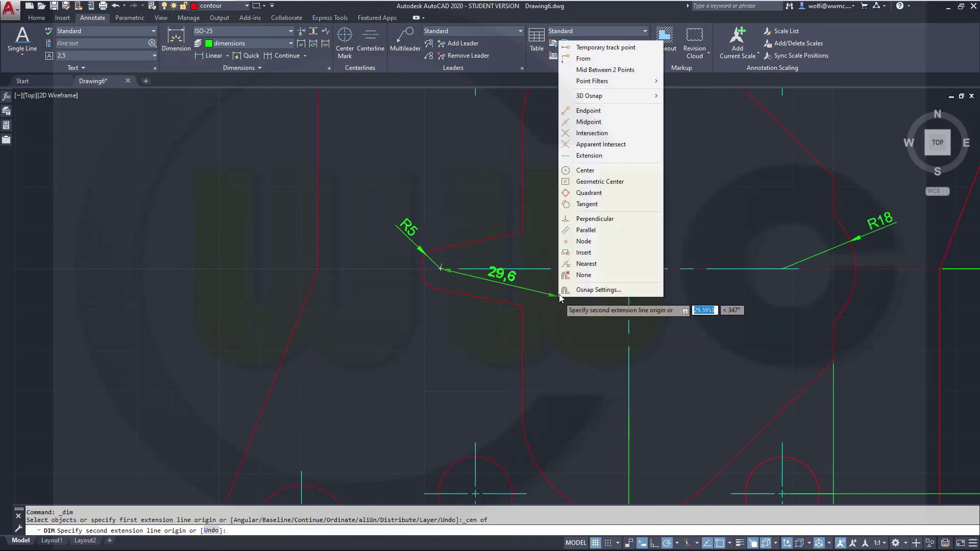
pyautogui.click(590, 174)
pyautogui.click(550, 480)
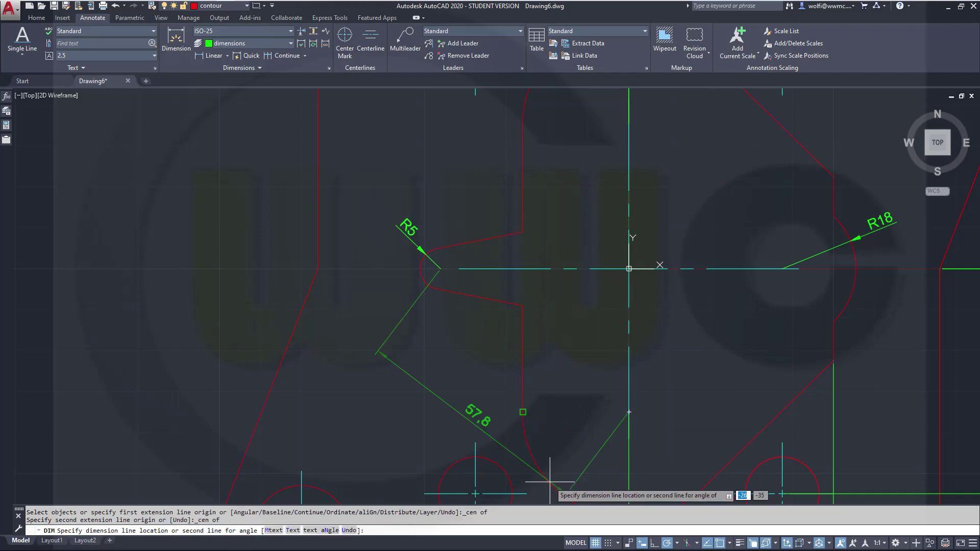
pyautogui.moveTo(508, 204); pyautogui.dragTo(593, 403, button='middle')
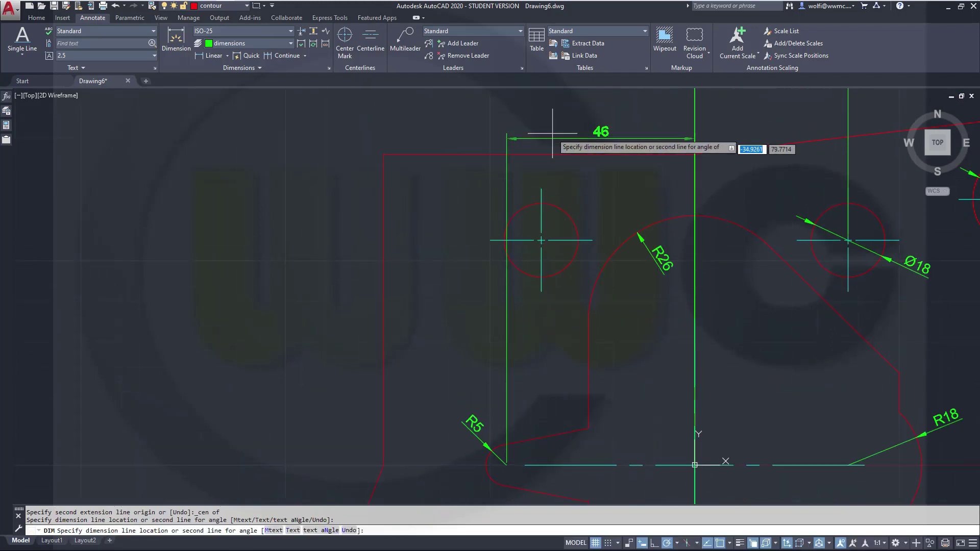
pyautogui.click(600, 109)
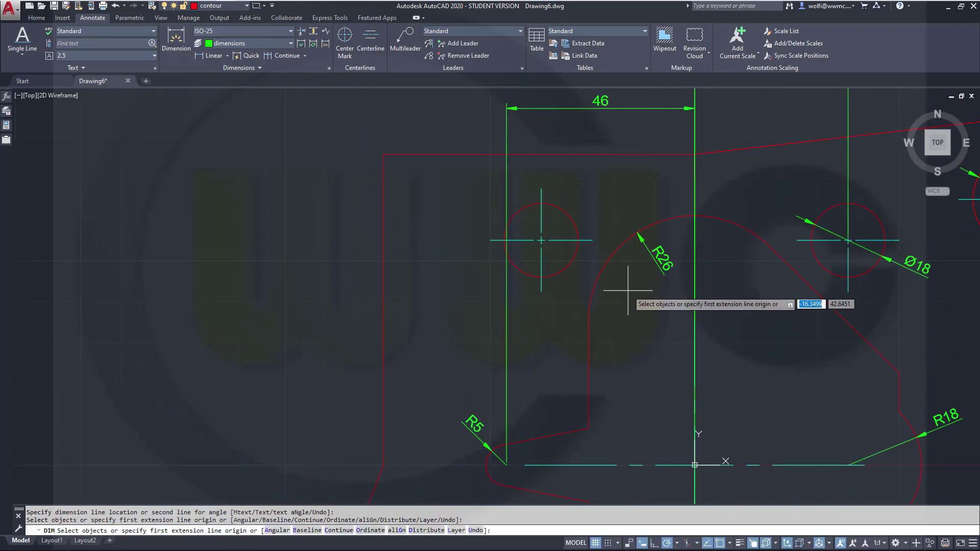
# - Dimension the vertical distance from the R26 arc's center to the lower end of the contour's left vertical edge, placed left of the plate
pyautogui.scroll(-2, 628, 290)
pyautogui.moveTo(639, 303)
pyautogui.mouseDown(button='middle')
pyautogui.moveTo(652, 243)
pyautogui.moveTo(642, 216)
pyautogui.mouseUp(button='middle')
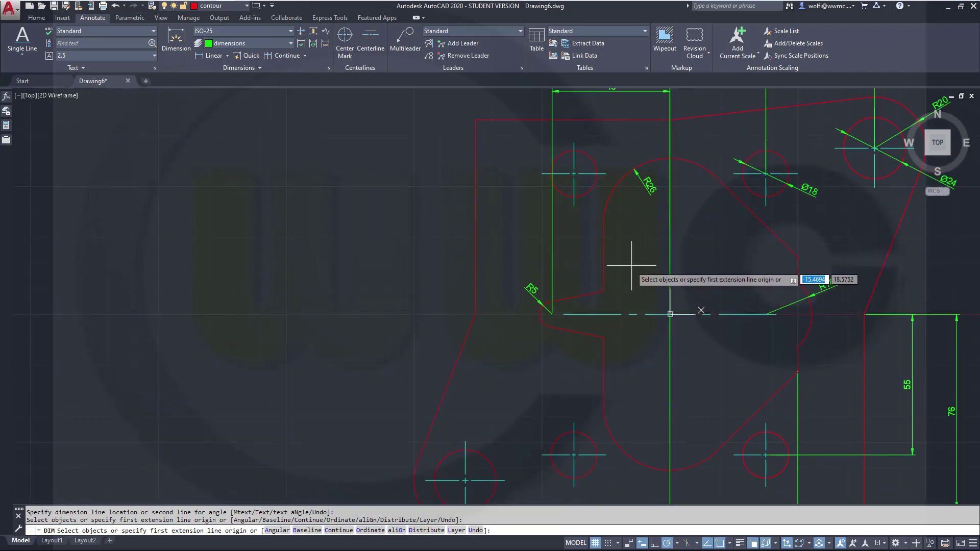
pyautogui.keyDown('shift'); pyautogui.rightClick(639, 229); pyautogui.keyUp('shift')
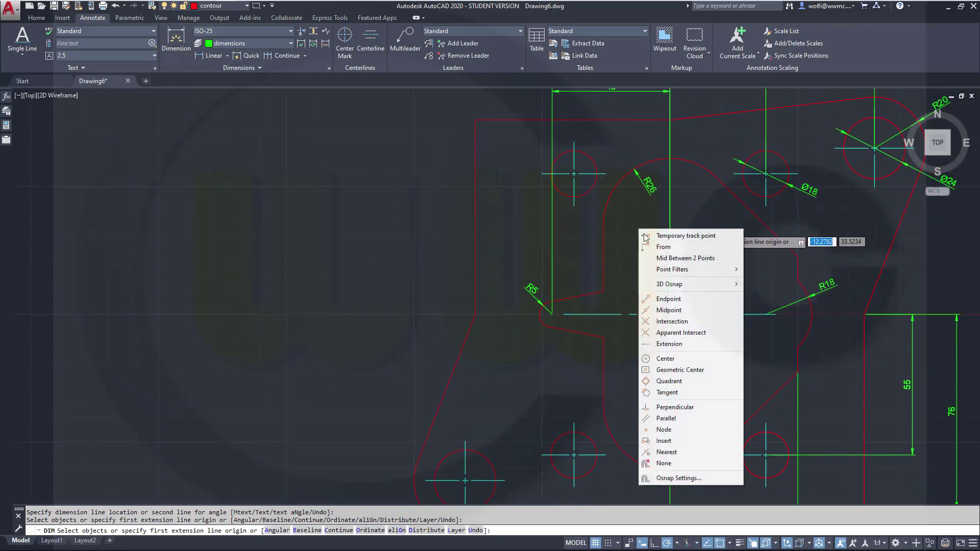
pyautogui.click(667, 359)
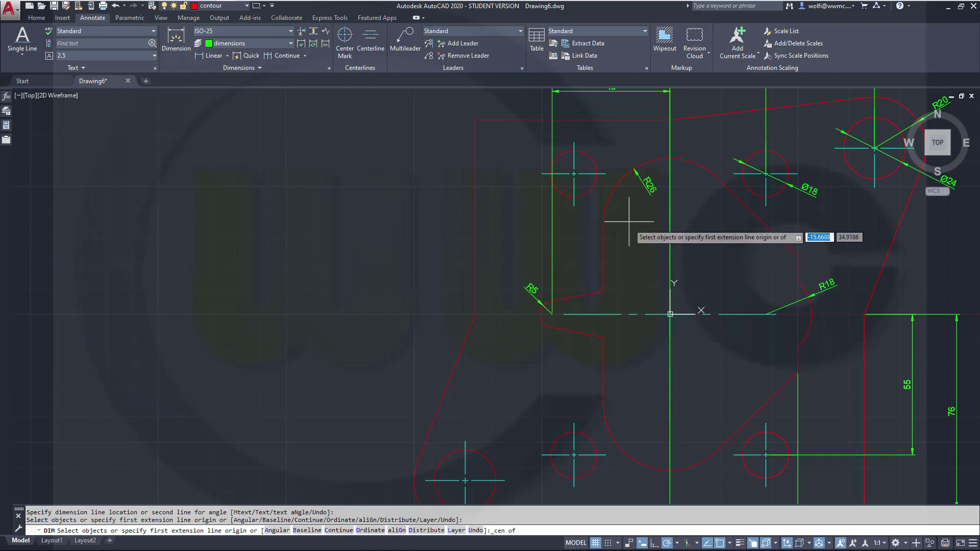
pyautogui.click(621, 185)
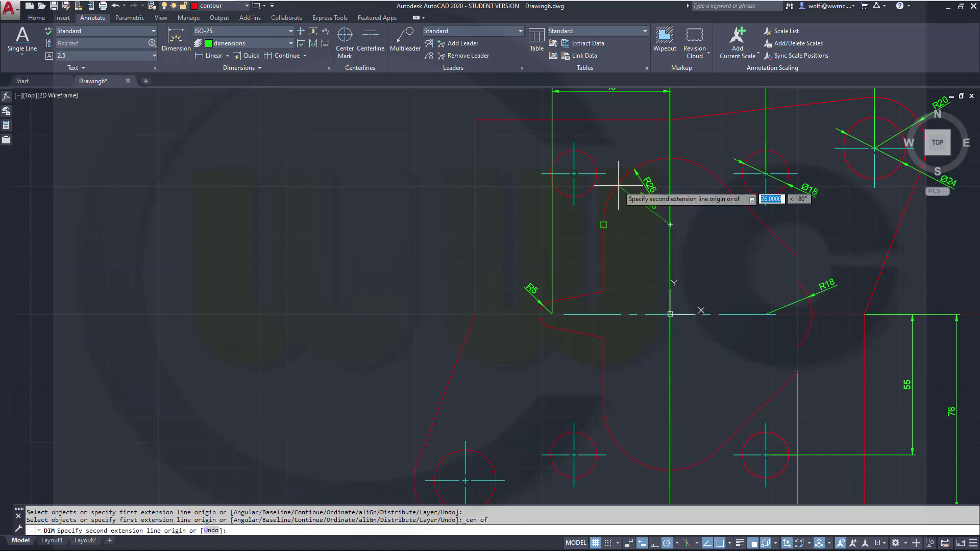
pyautogui.click(477, 298)
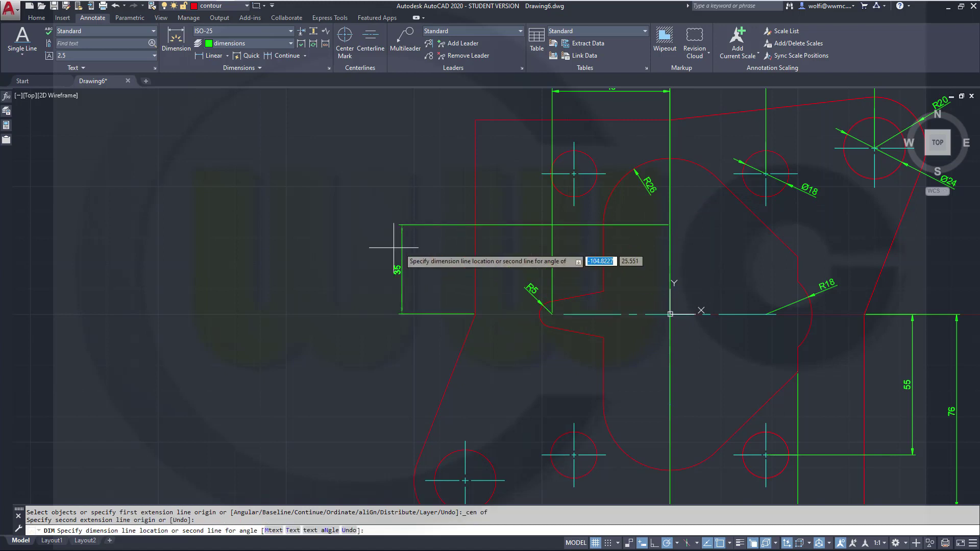
pyautogui.click(395, 271)
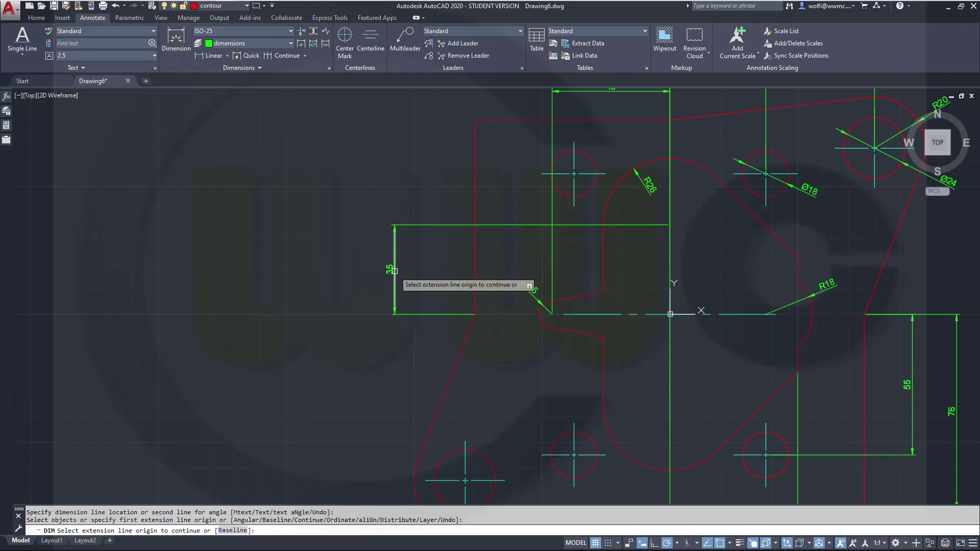
# - Dimension the vertical distance from the notch's upper inner corner to the R5 arc's center, placed between the plate and the 35 mm dimension
pyautogui.scroll(2, 553, 367)
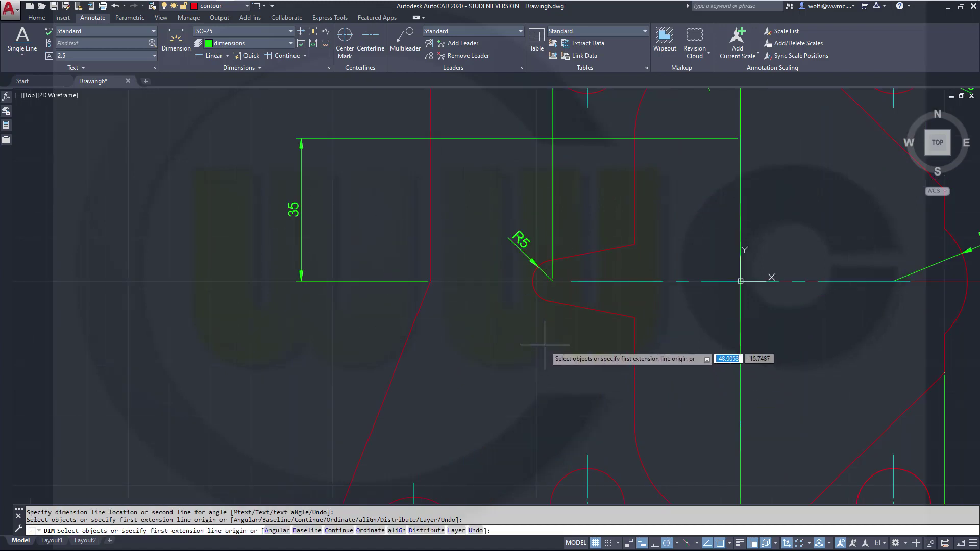
pyautogui.scroll(2, 656, 298)
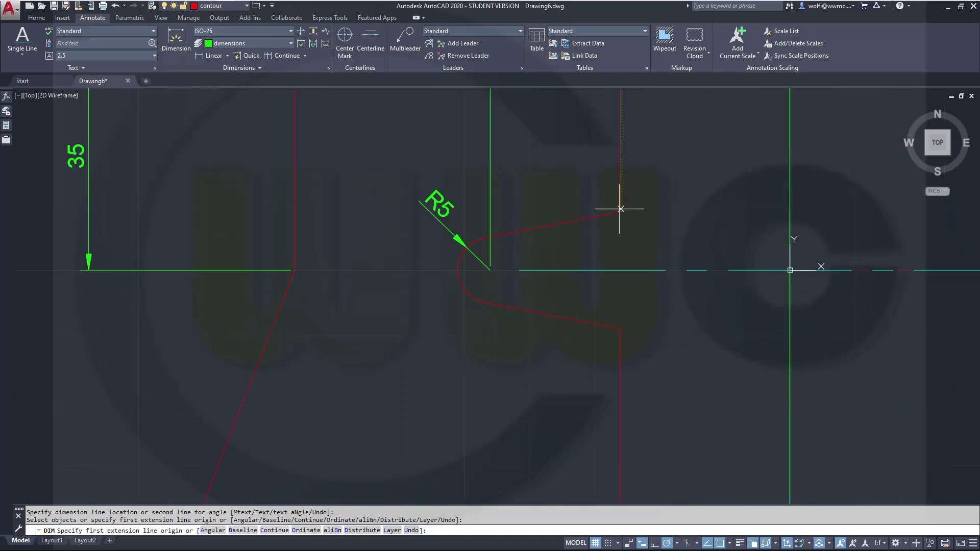
pyautogui.click(621, 209)
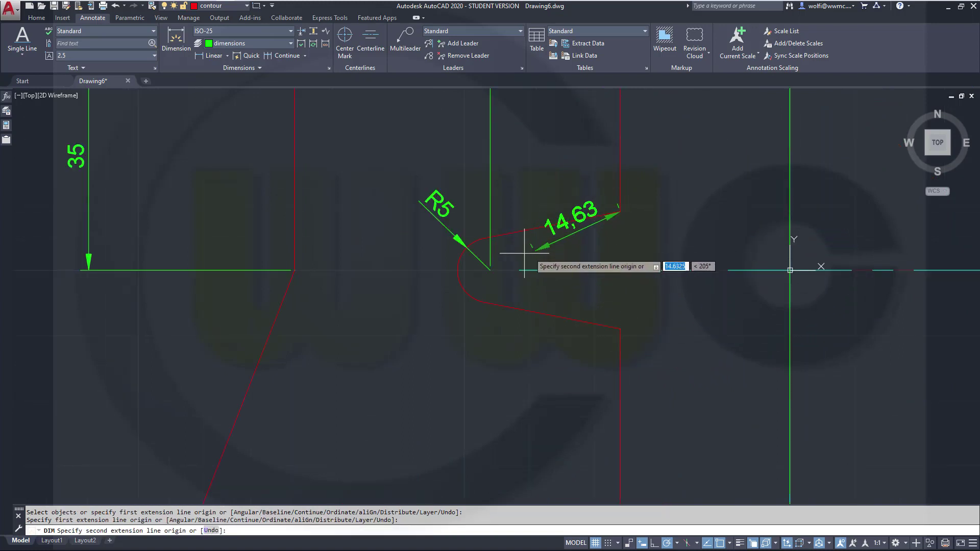
pyautogui.keyDown('shift'); pyautogui.rightClick(466, 287); pyautogui.keyUp('shift')
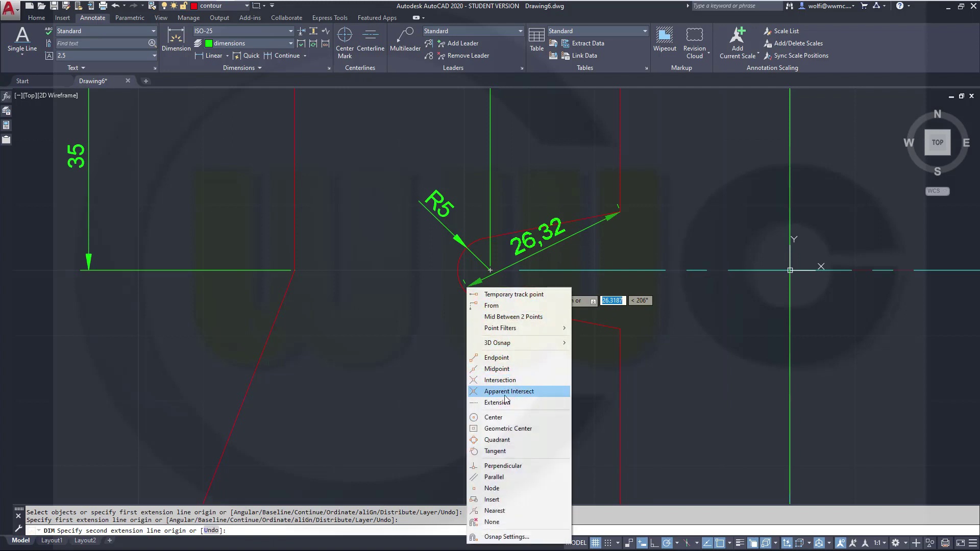
pyautogui.click(498, 419)
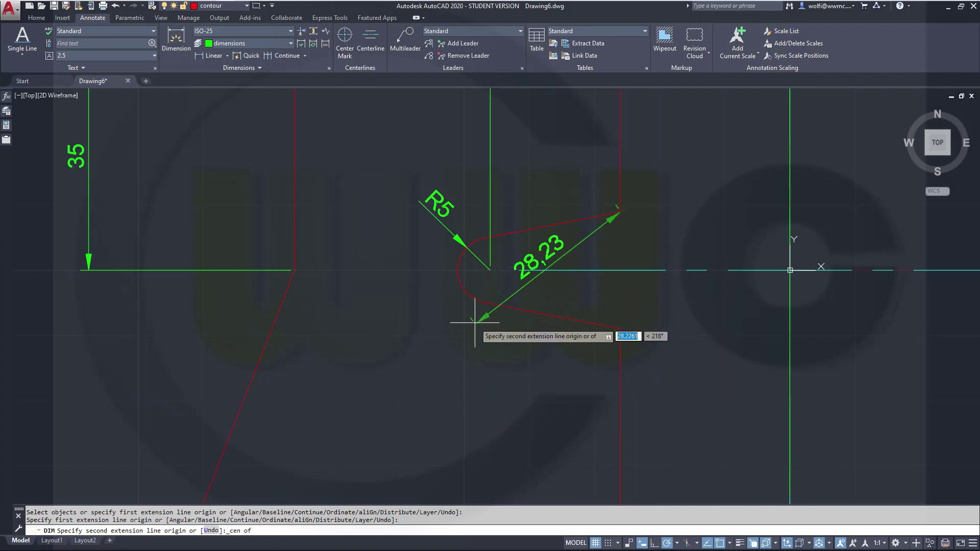
pyautogui.click(466, 289)
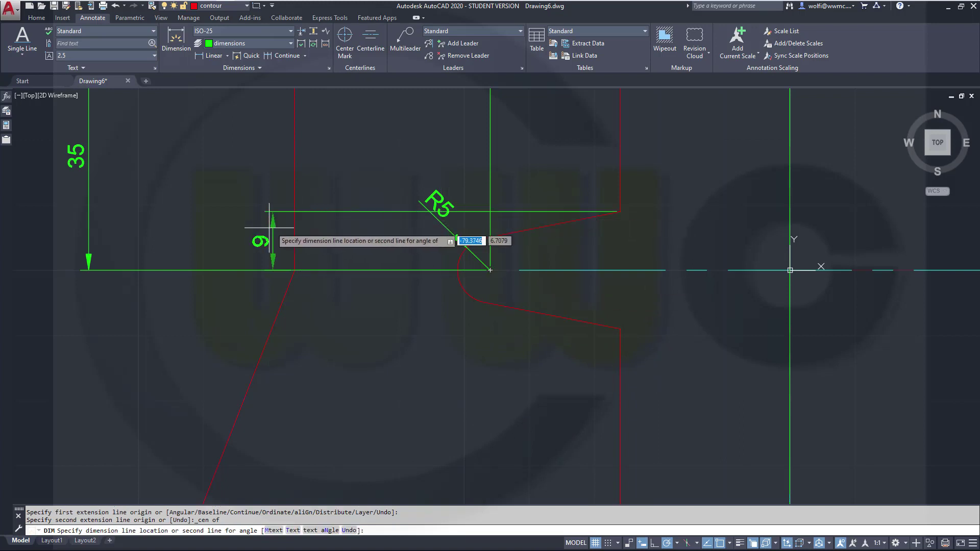
pyautogui.click(206, 229)
pyautogui.scroll(-3, 327, 315)
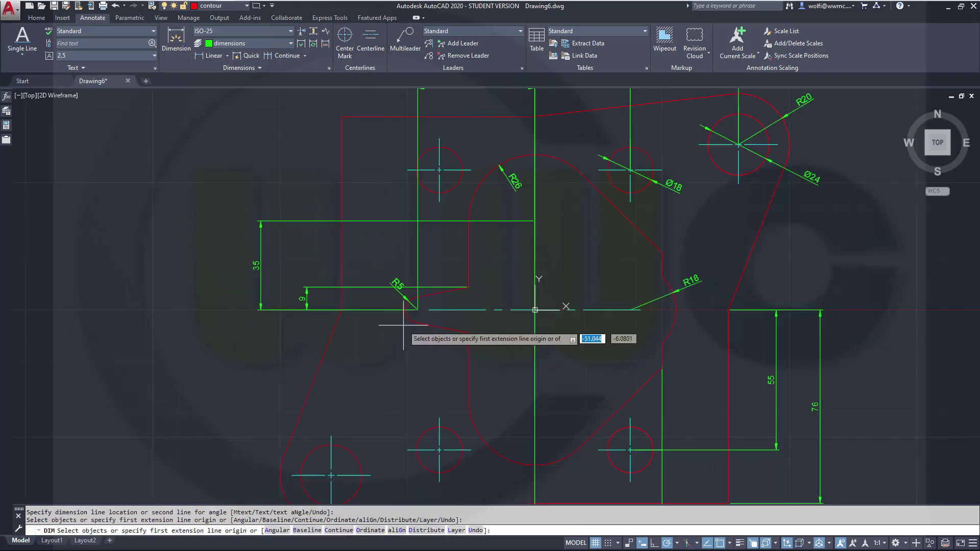
pyautogui.moveTo(458, 371)
pyautogui.mouseDown(button='middle')
pyautogui.moveTo(439, 268)
pyautogui.moveTo(435, 368)
pyautogui.moveTo(401, 348)
pyautogui.moveTo(349, 346)
pyautogui.moveTo(287, 383)
pyautogui.moveTo(235, 378)
pyautogui.moveTo(224, 387)
pyautogui.mouseUp(button='middle')
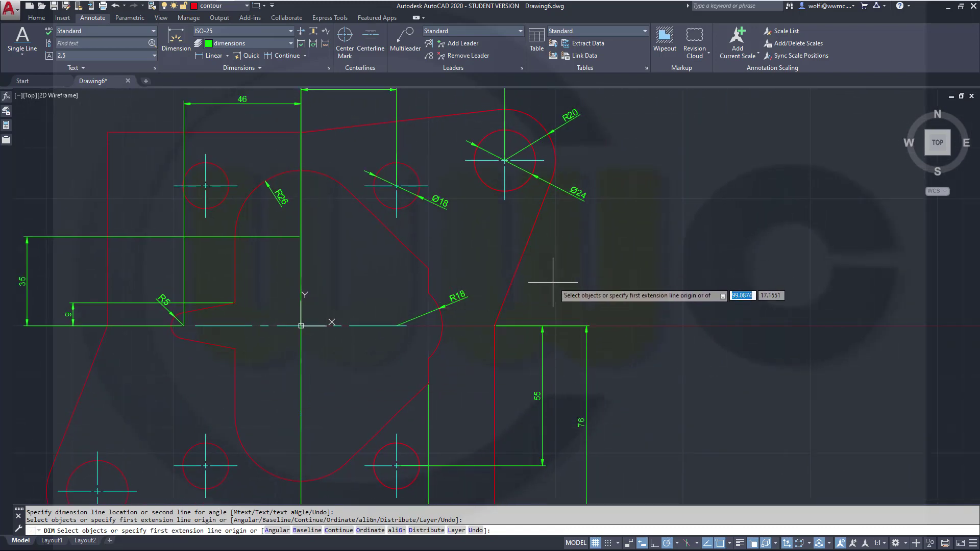
pyautogui.click(529, 174)
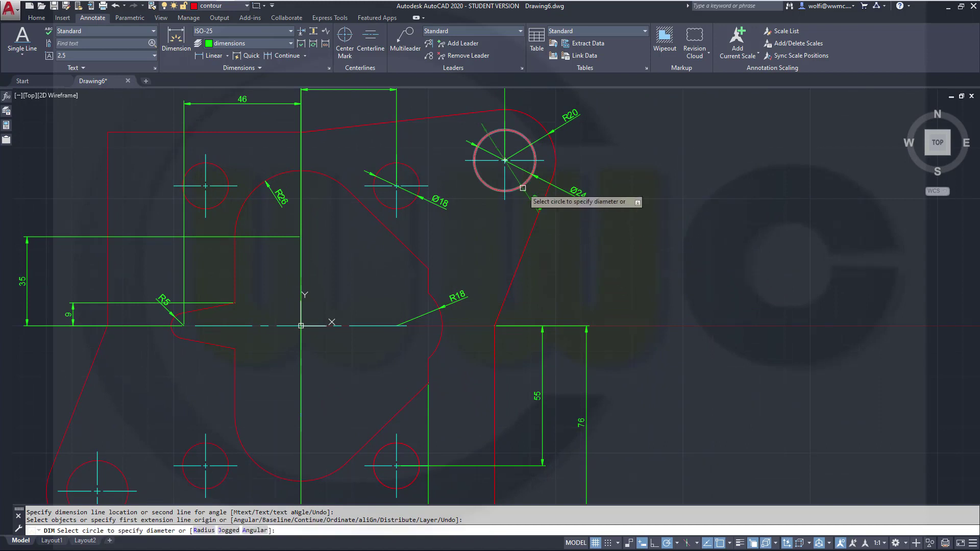
pyautogui.press('Escape')
pyautogui.keyDown('shift'); pyautogui.rightClick(525, 211); pyautogui.keyUp('shift')
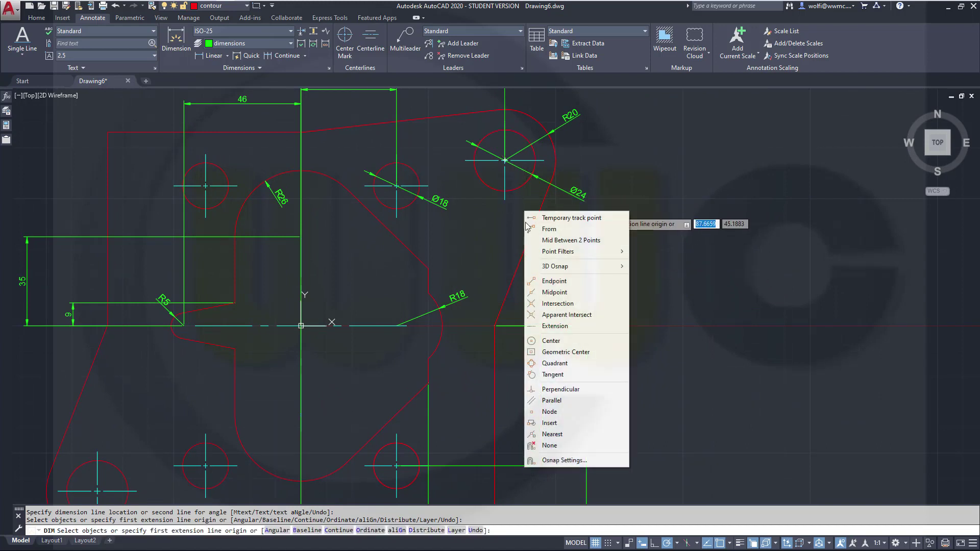
pyautogui.click(550, 340)
pyautogui.click(526, 196)
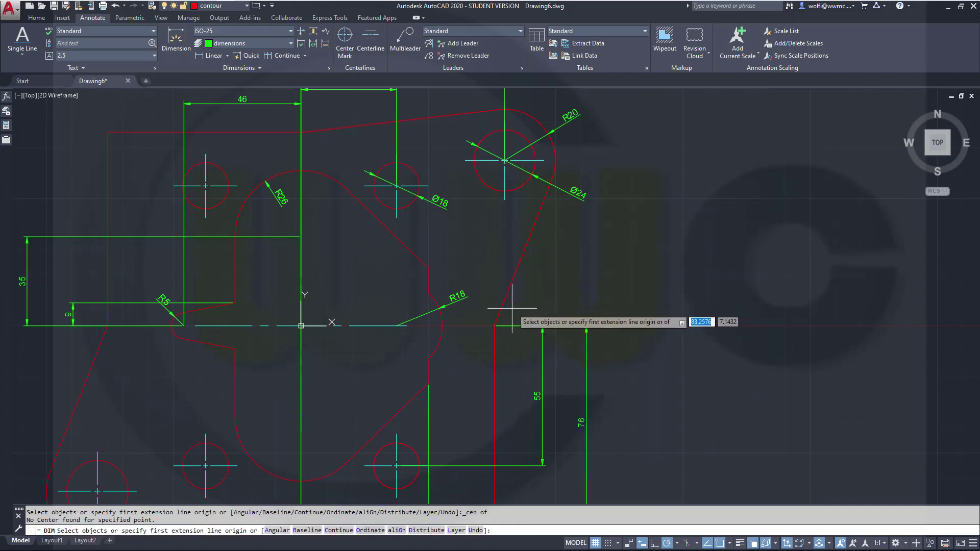
pyautogui.press('Escape')
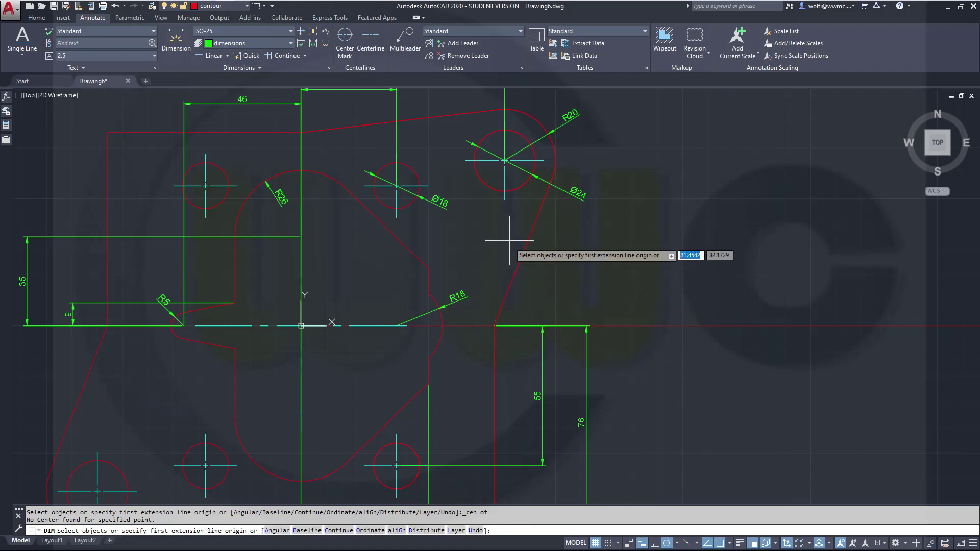
# - Dimension the vertical distance from the upper-right large hole's center to the upper end of the contour's right vertical edge, aligned with the outer 76 mm dimension
pyautogui.keyDown('shift'); pyautogui.rightClick(509, 222); pyautogui.keyUp('shift')
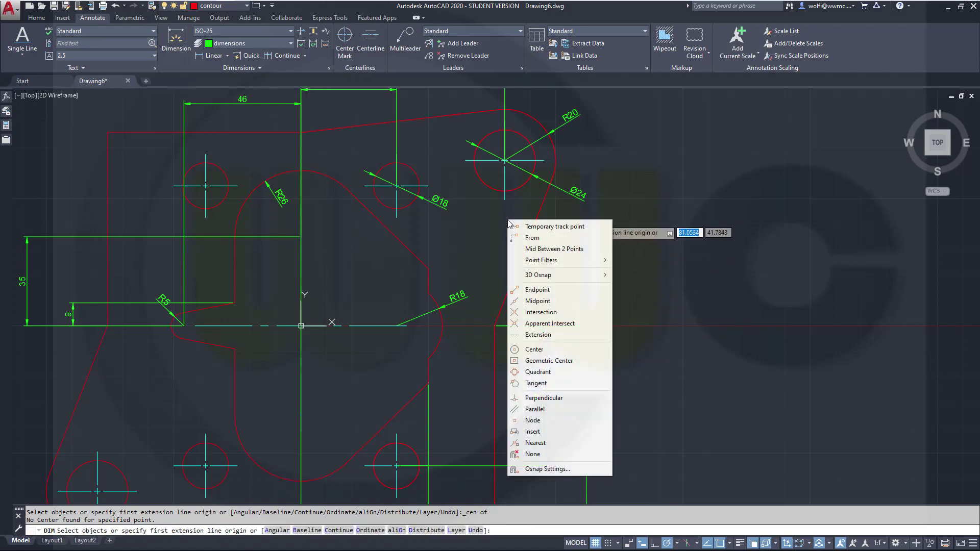
pyautogui.click(541, 350)
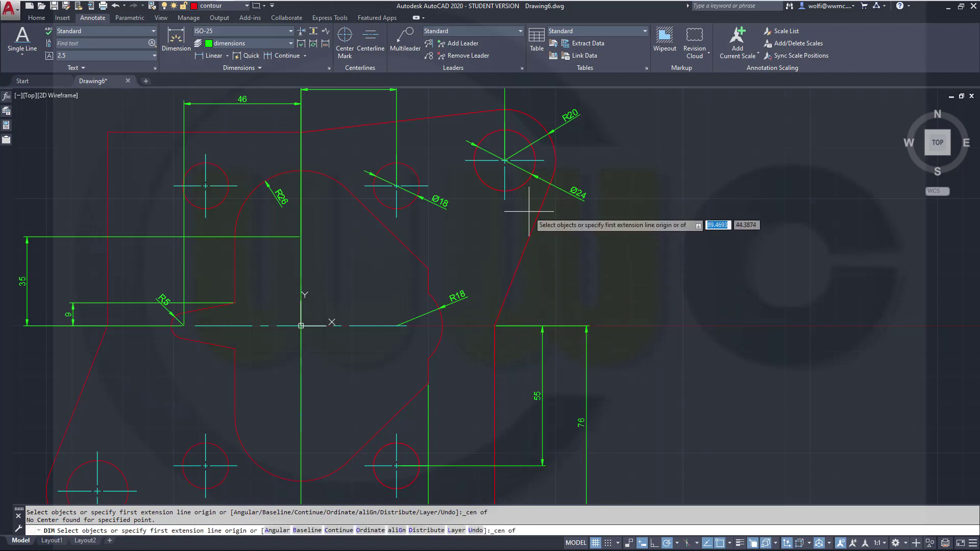
pyautogui.click(523, 182)
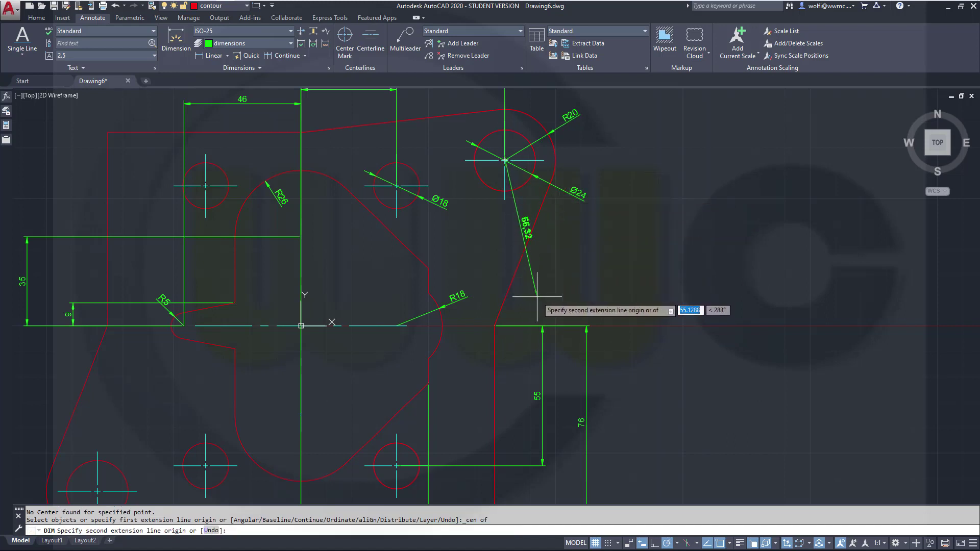
pyautogui.click(495, 326)
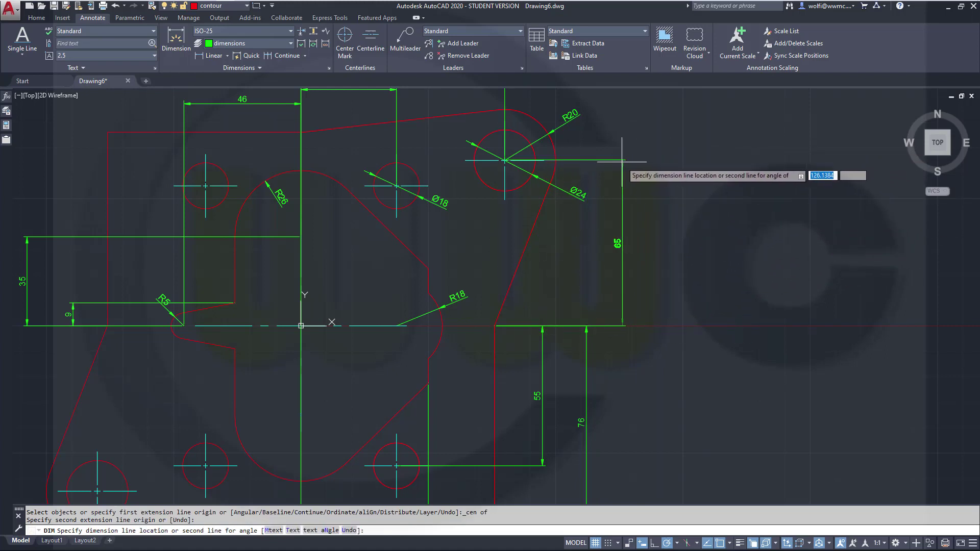
pyautogui.click(586, 153)
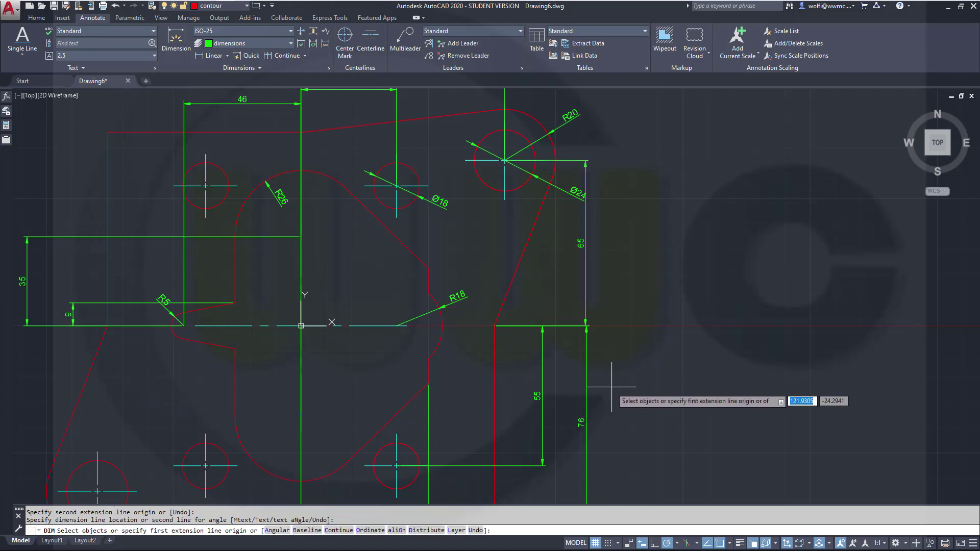
pyautogui.moveTo(632, 377)
pyautogui.mouseDown(button='middle')
pyautogui.moveTo(673, 355)
pyautogui.moveTo(705, 357)
pyautogui.mouseUp(button='middle')
pyautogui.scroll(4, 541, 330)
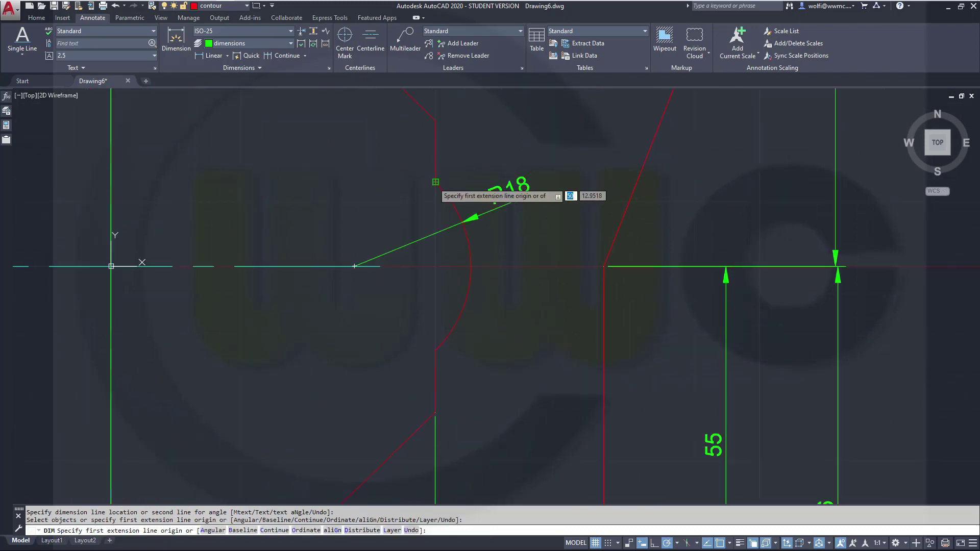
pyautogui.click(436, 180)
pyautogui.keyDown('shift'); pyautogui.rightClick(506, 226); pyautogui.keyUp('shift')
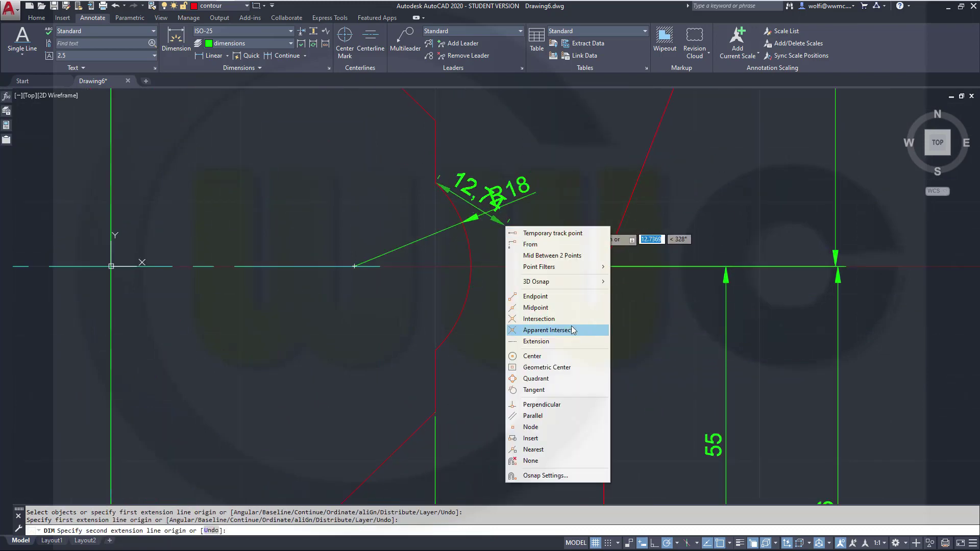
pyautogui.click(542, 357)
pyautogui.click(472, 282)
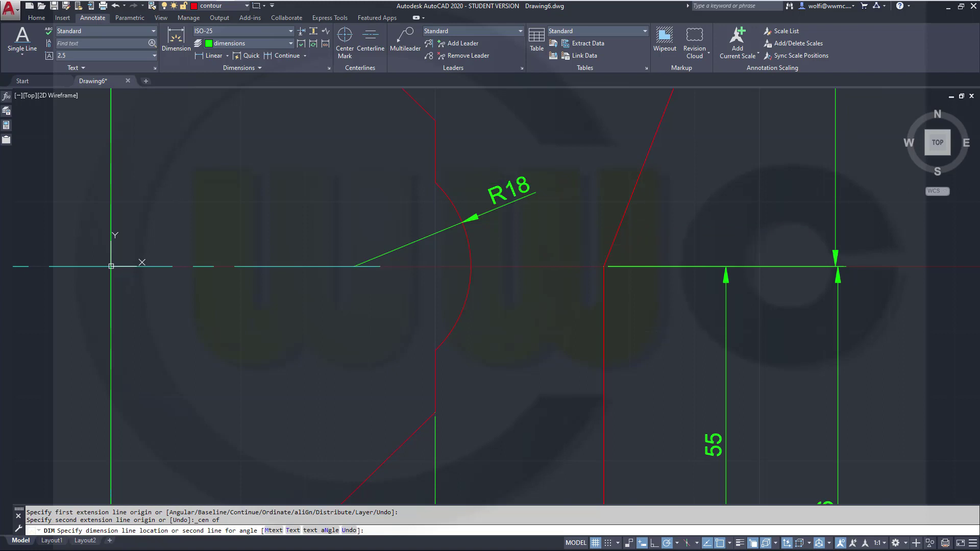
pyautogui.press('Escape')
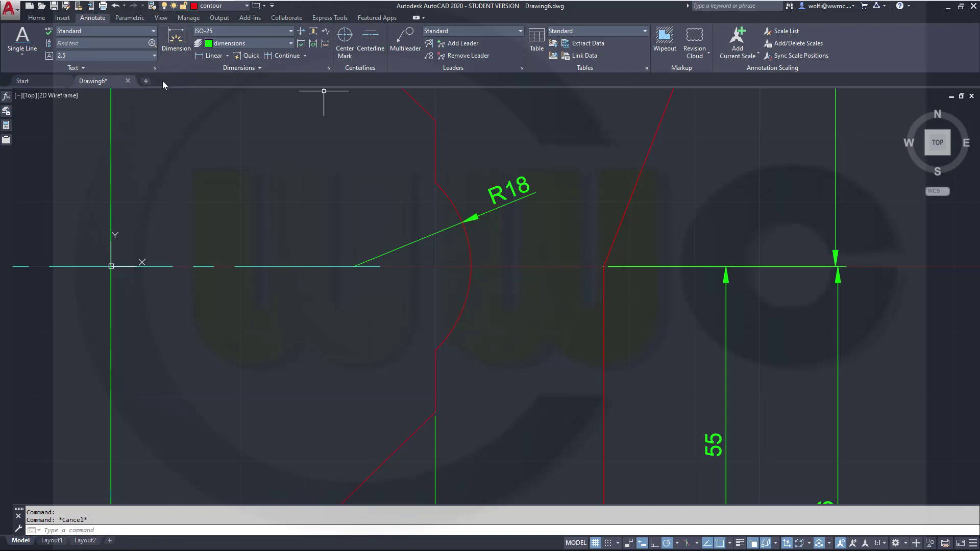
# - Dimension the vertical distance from the cutout's upper-right corner to the R18 arc's center, placed outside the plate in line with the 55 mm dimension
pyautogui.moveTo(325, 189)
pyautogui.mouseDown(button='middle')
pyautogui.moveTo(434, 205)
pyautogui.moveTo(456, 242)
pyautogui.moveTo(476, 241)
pyautogui.mouseUp(button='middle')
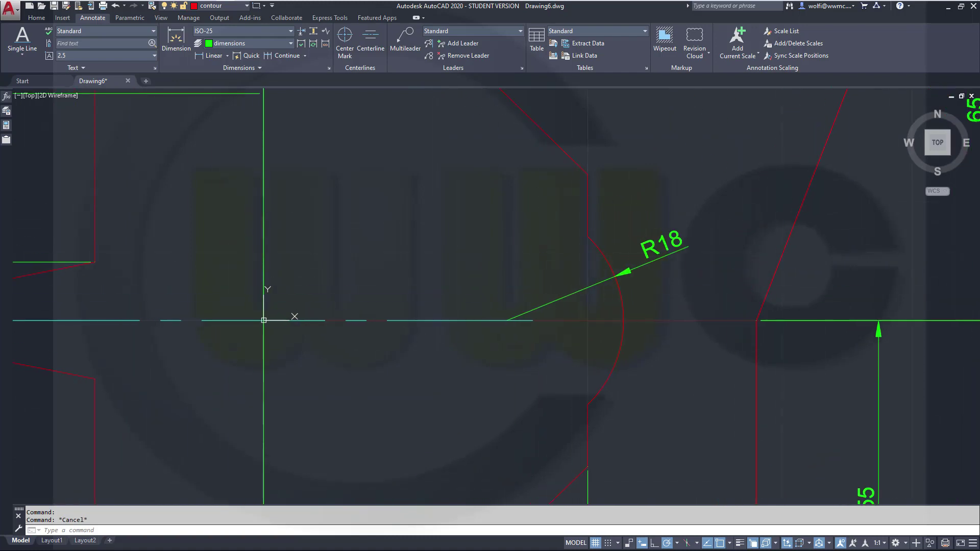
pyautogui.click(182, 41)
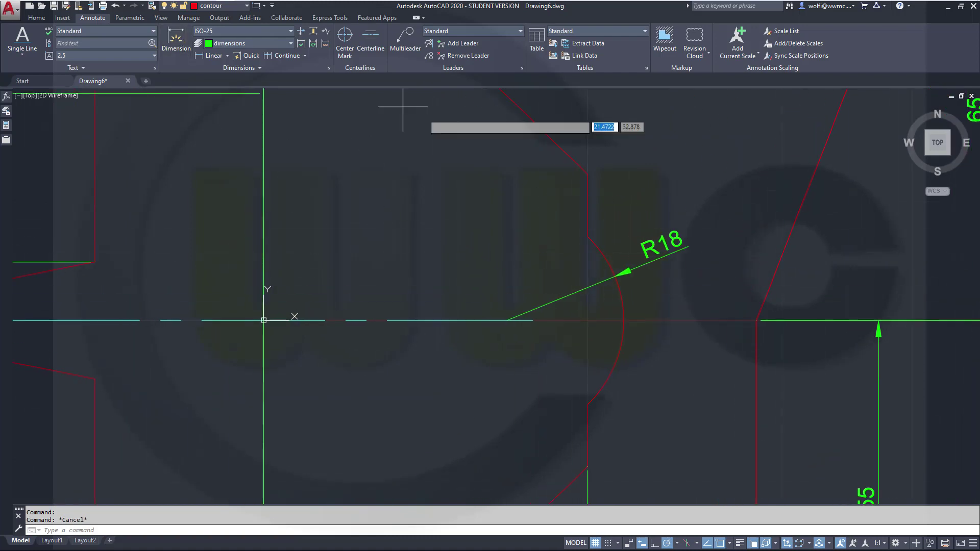
pyautogui.click(588, 174)
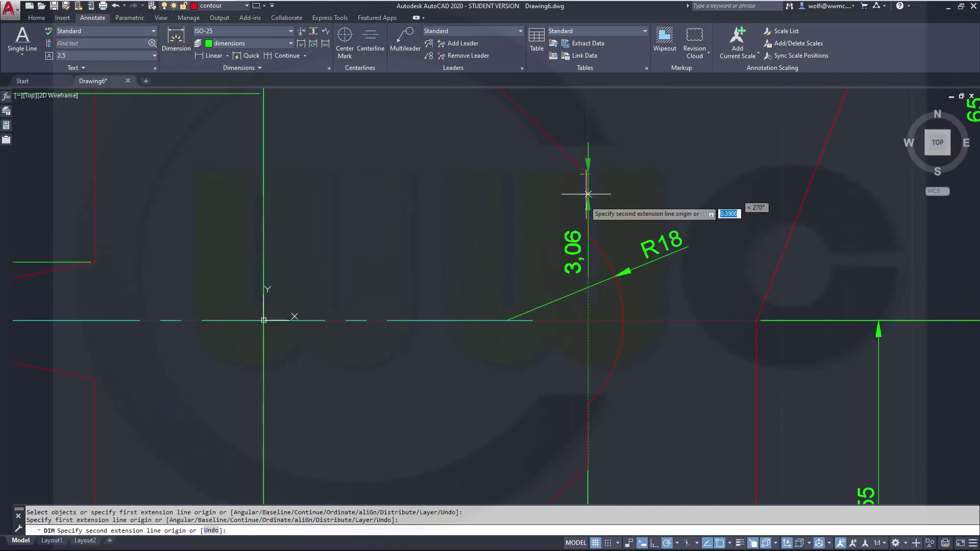
pyautogui.keyDown('shift'); pyautogui.rightClick(537, 276); pyautogui.keyUp('shift')
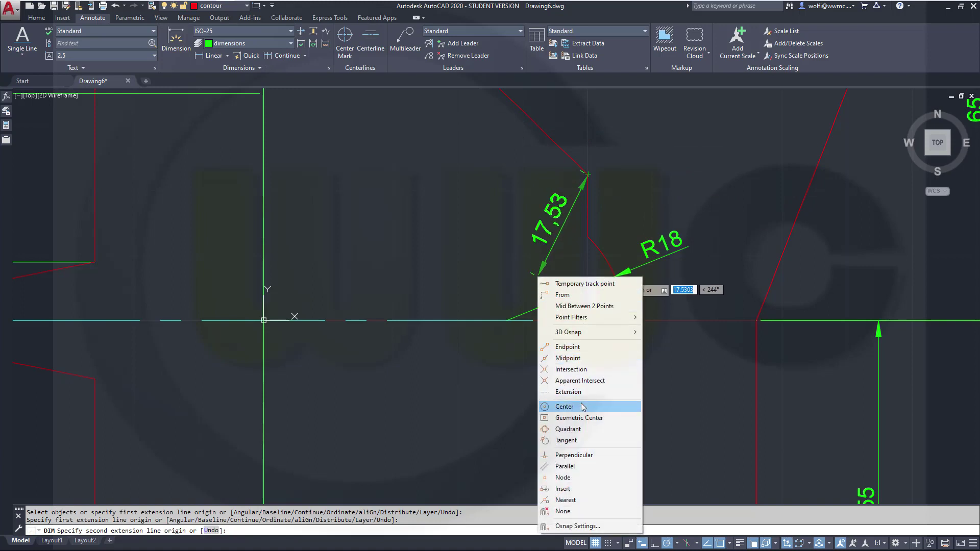
pyautogui.click(564, 407)
pyautogui.click(619, 351)
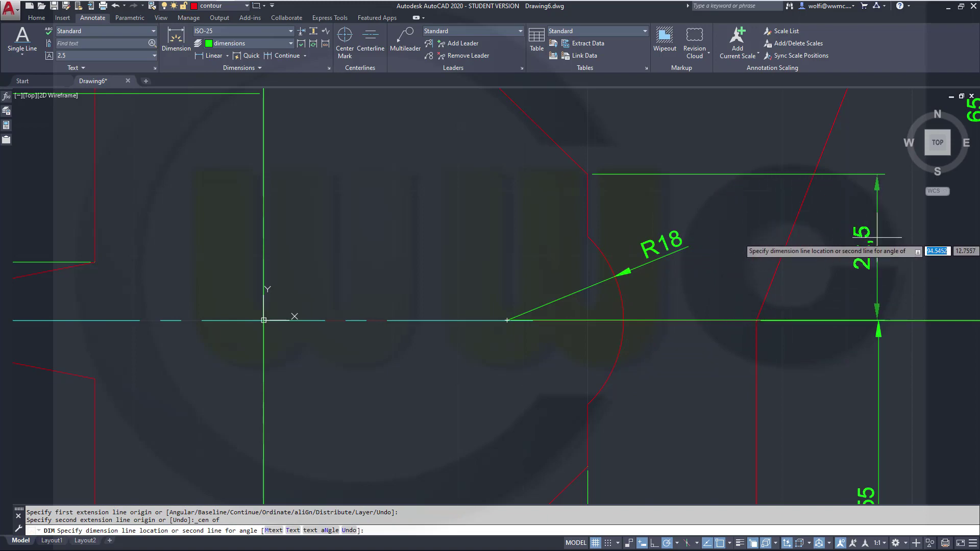
pyautogui.click(876, 286)
pyautogui.scroll(-4, 705, 350)
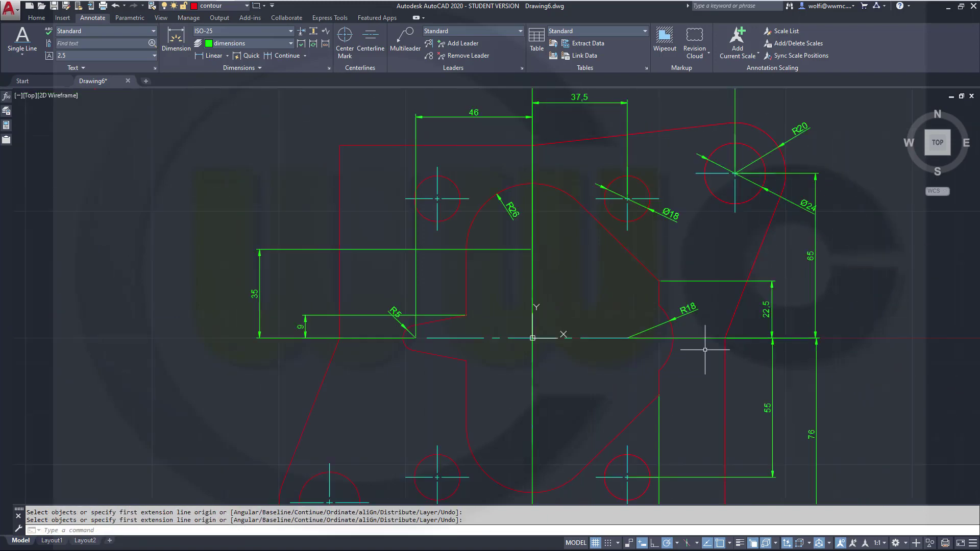
pyautogui.scroll(-4, 706, 350)
pyautogui.scroll(4, 694, 389)
pyautogui.moveTo(662, 401)
pyautogui.mouseDown(button='middle')
pyautogui.moveTo(561, 511)
pyautogui.moveTo(678, 396)
pyautogui.moveTo(707, 350)
pyautogui.moveTo(713, 311)
pyautogui.moveTo(580, 343)
pyautogui.moveTo(560, 304)
pyautogui.moveTo(533, 329)
pyautogui.mouseUp(button='middle')
pyautogui.scroll(-2, 714, 311)
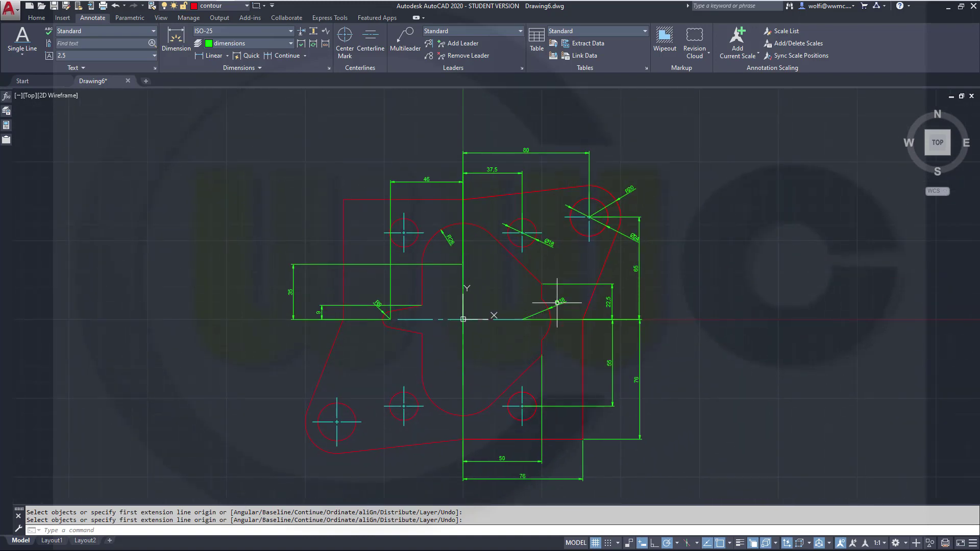
pyautogui.scroll(1, 711, 301)
pyautogui.scroll(-1, 712, 306)
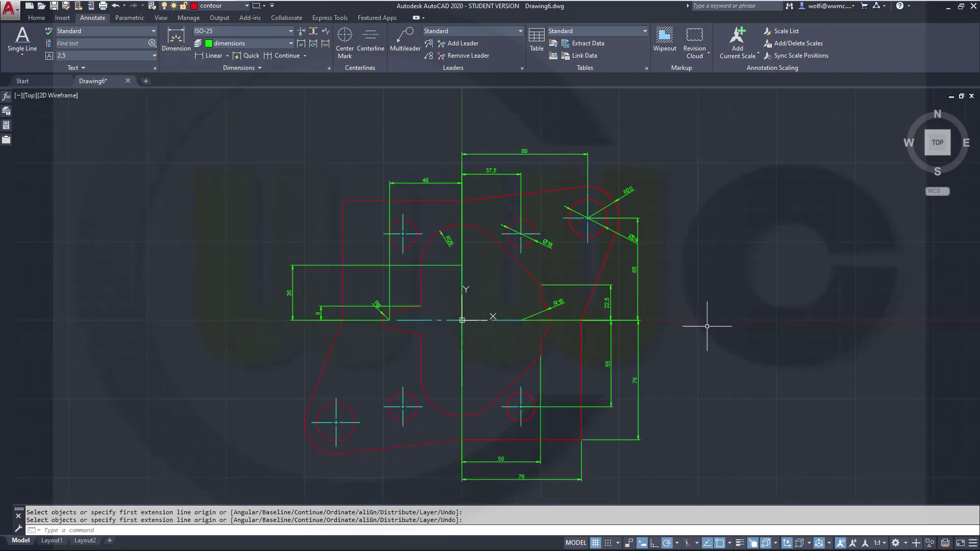